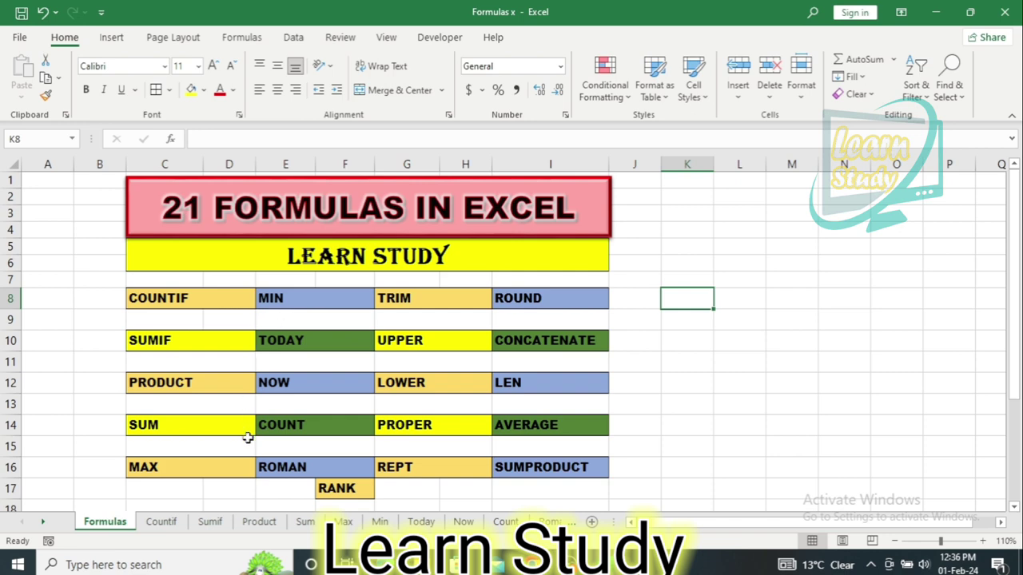
- On the Countif sheet, enter =COUNTIF(B6:B14,50) in B15 to count the 50s, giving 5
{"action": "left_click", "coordinate": [168, 526]}
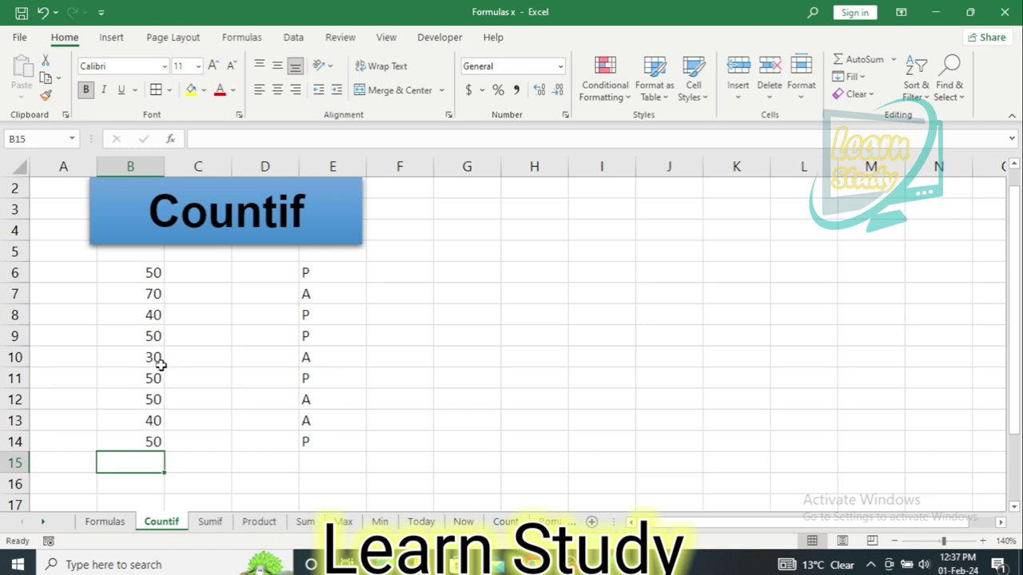
{"action": "type", "text": "="}
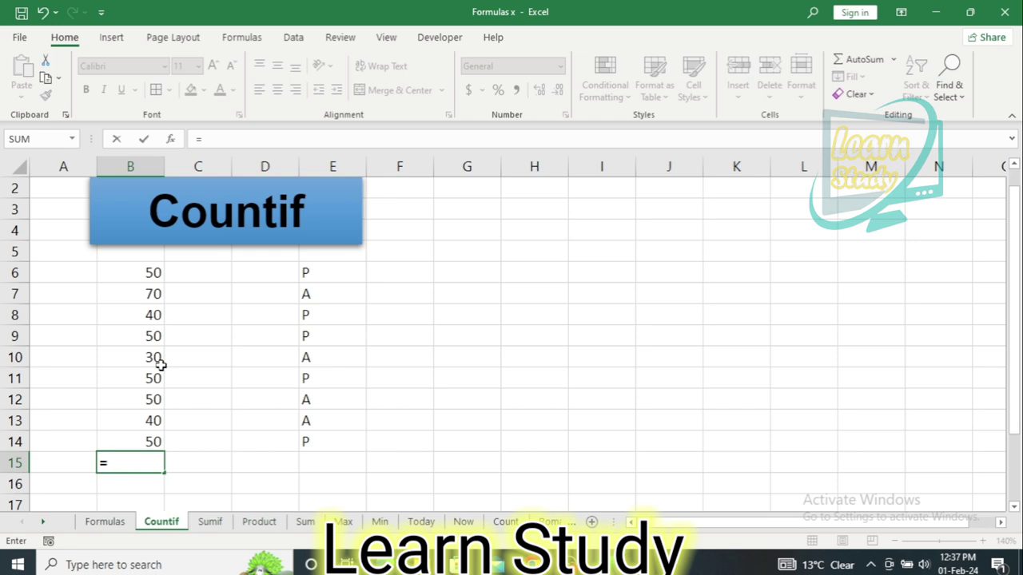
{"action": "type", "text": "cony"}
{"action": "key", "text": "BackSpace"}
{"action": "type", "text": "t"}
{"action": "key", "text": "BackSpace"}
{"action": "key", "text": "BackSpace"}
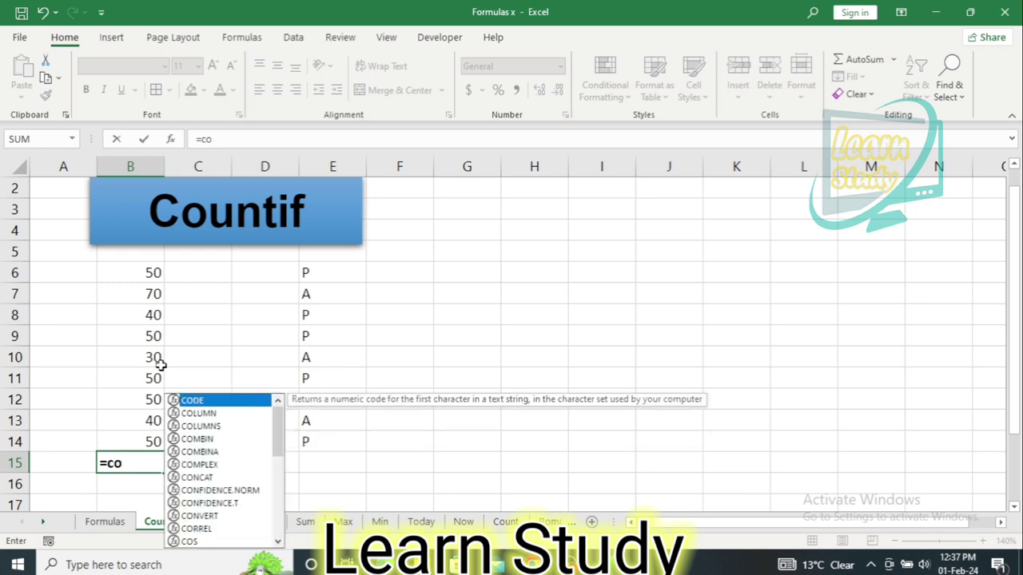
{"action": "type", "text": "unt"}
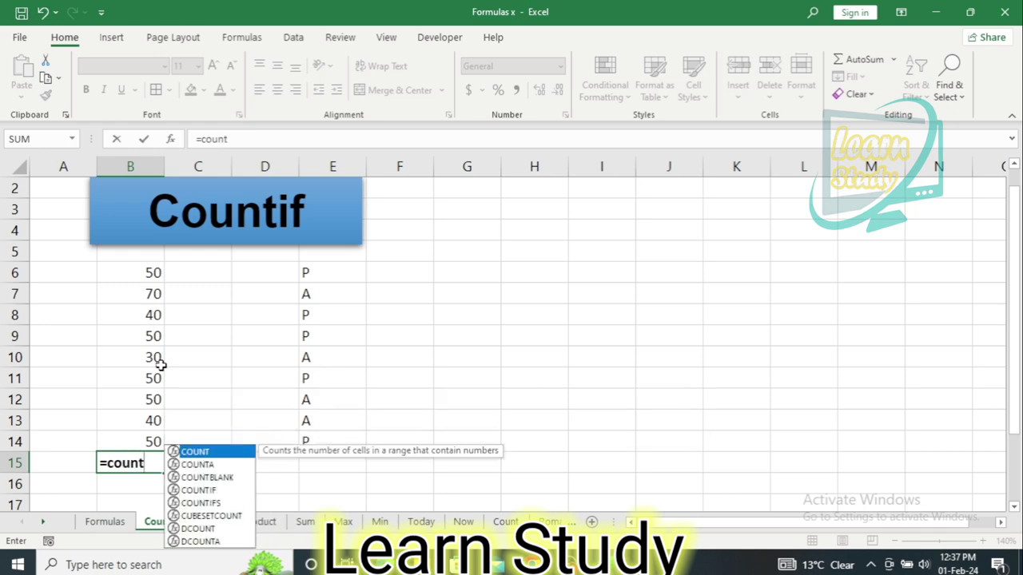
{"action": "key", "text": "Down"}
{"action": "key", "text": "Down"}
{"action": "key", "text": "Down"}
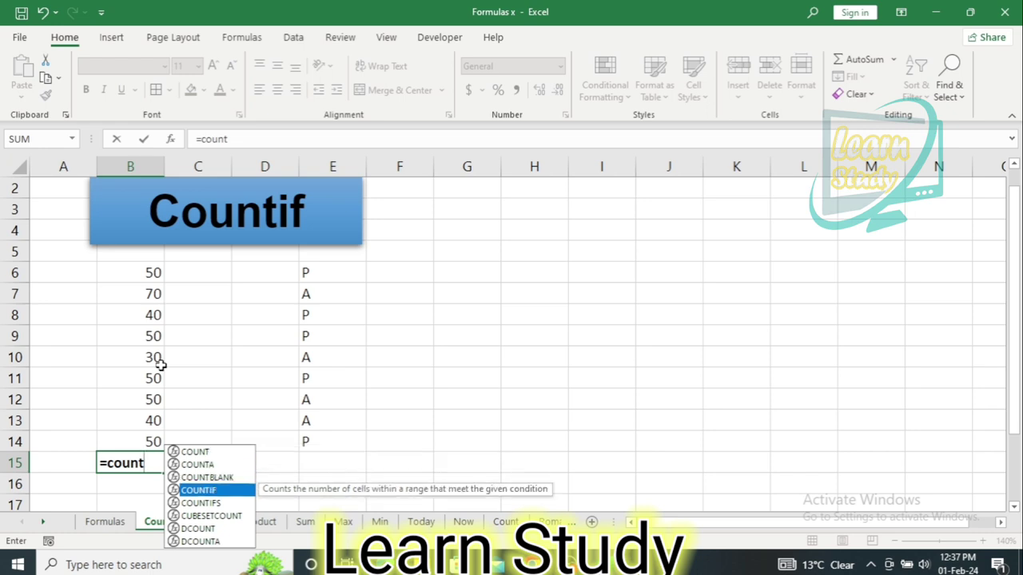
{"action": "key", "text": "Tab"}
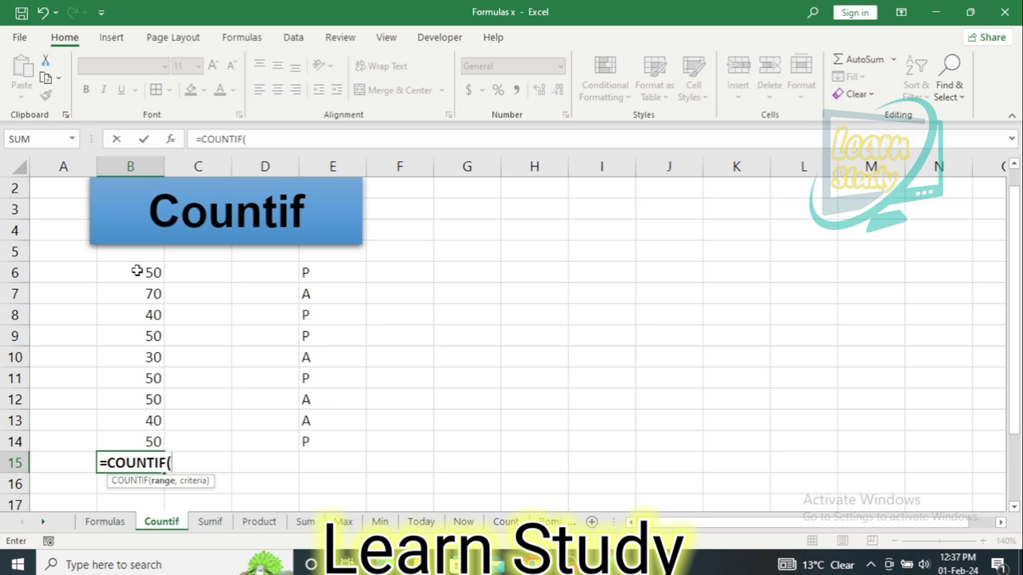
{"action": "left_click_drag", "start_coordinate": [138, 272], "coordinate": [150, 442]}
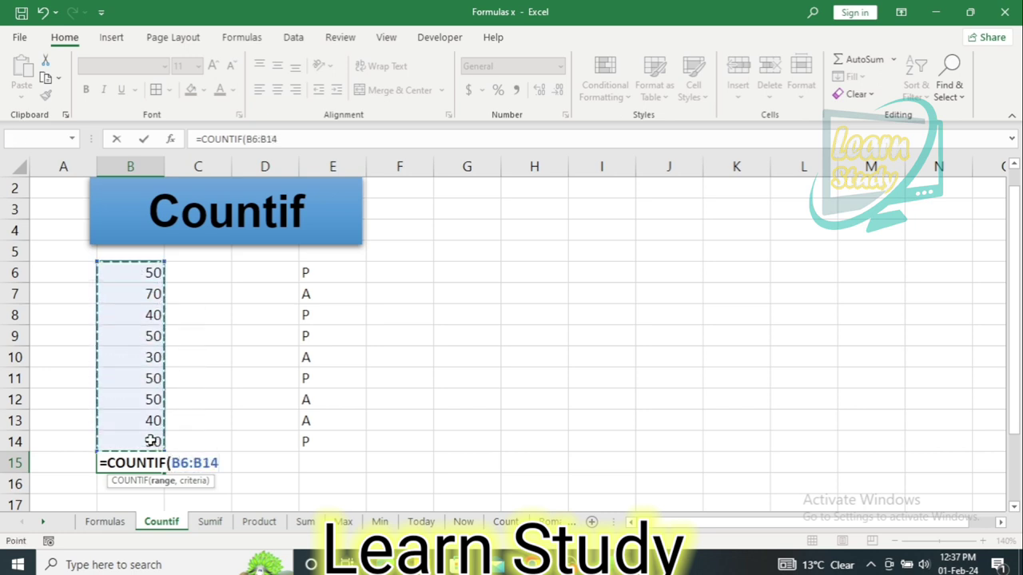
{"action": "type", "text": ","}
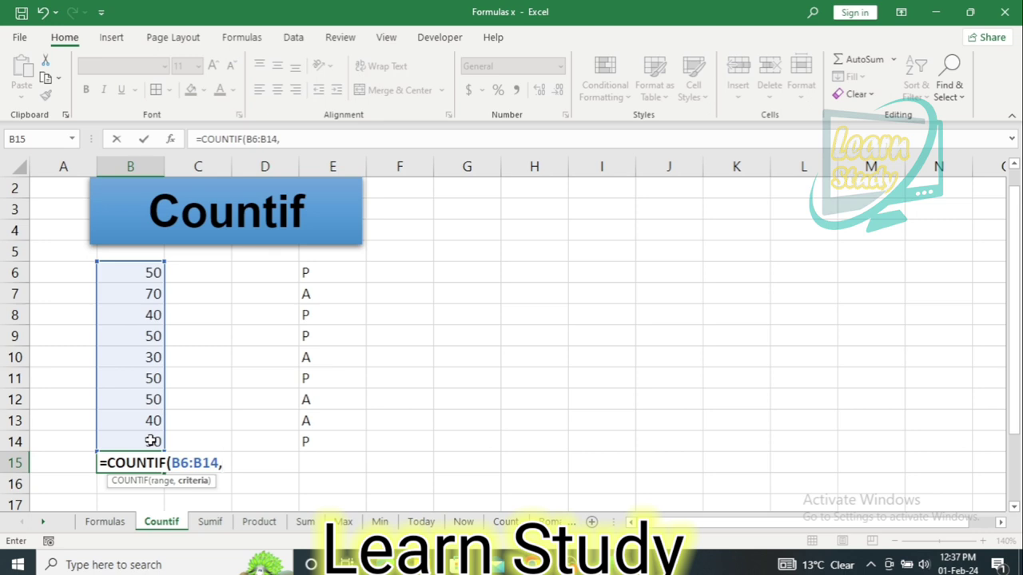
{"action": "type", "text": "5"}
{"action": "type", "text": "0"}
{"action": "key", "text": "Return"}
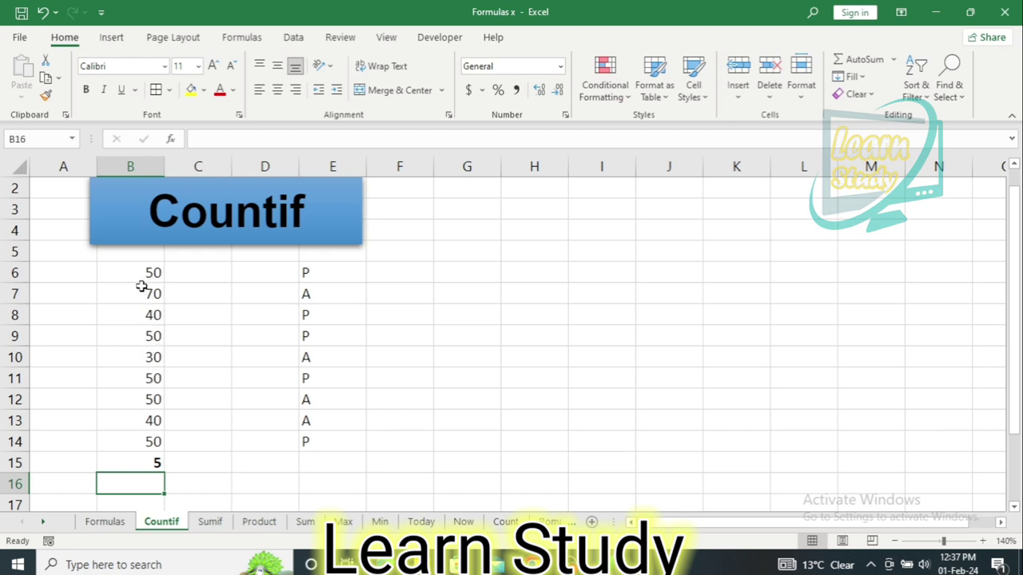
{"action": "left_click", "coordinate": [320, 465]}
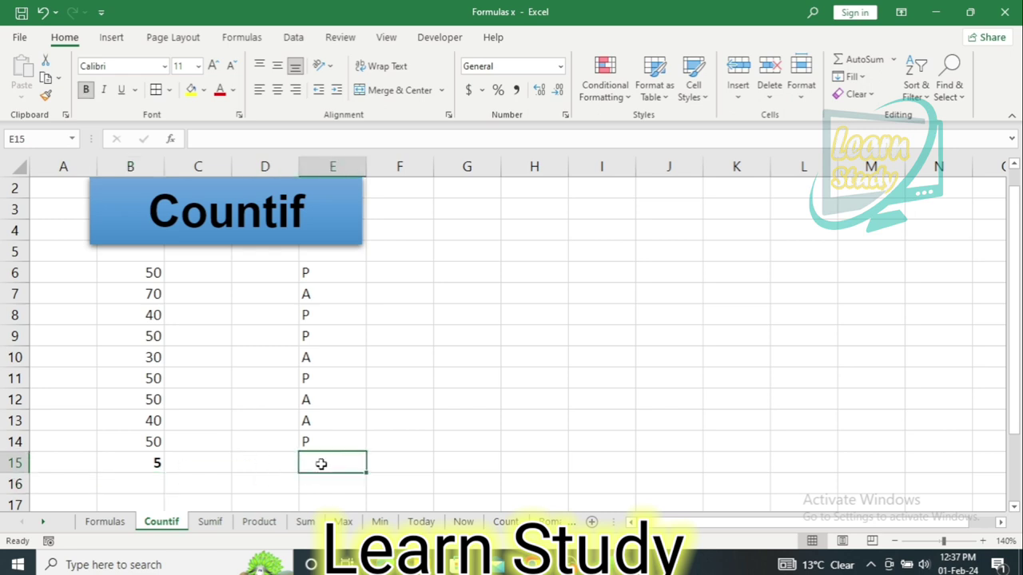
- Enter =COUNTIF(E6:E14,"p") in E15 to count the P entries
{"action": "type", "text": "="}
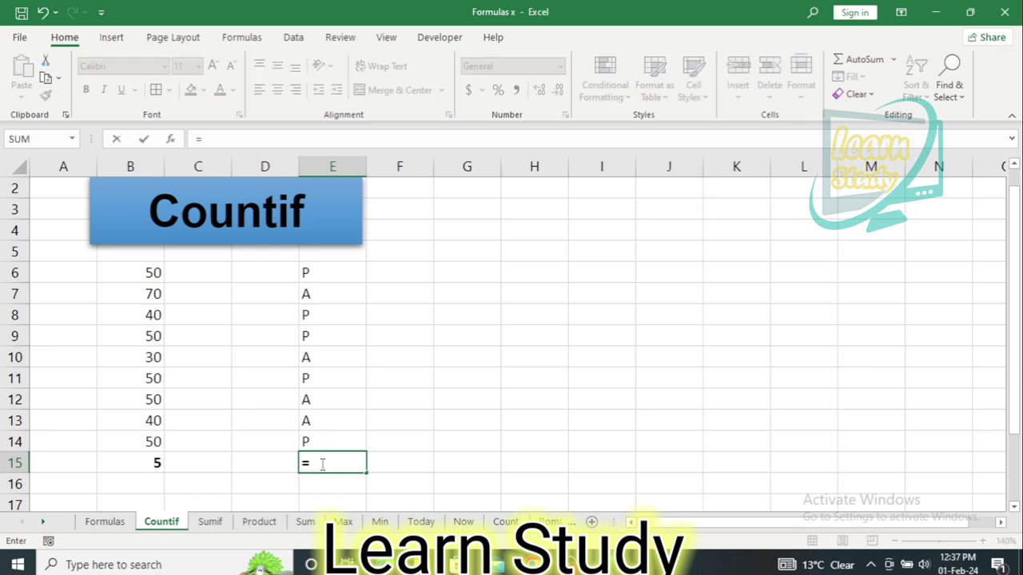
{"action": "type", "text": "co"}
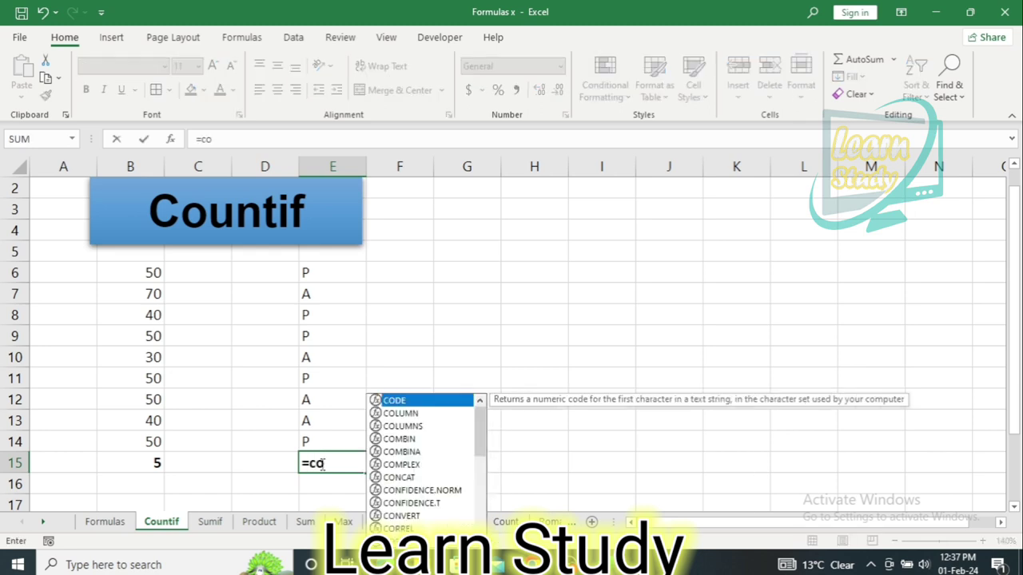
{"action": "type", "text": "un"}
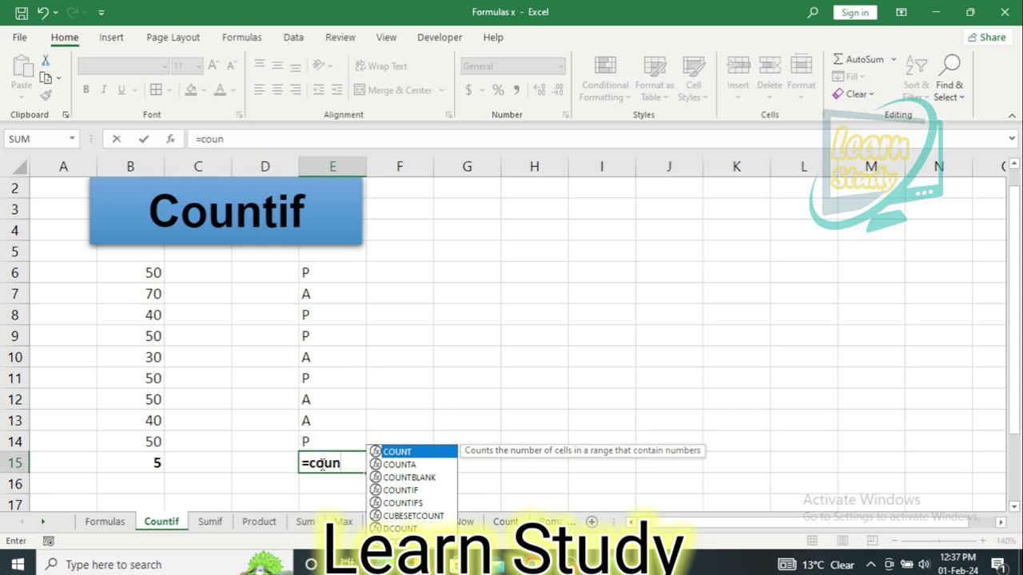
{"action": "key", "text": "Down"}
{"action": "key", "text": "Down"}
{"action": "key", "text": "Down"}
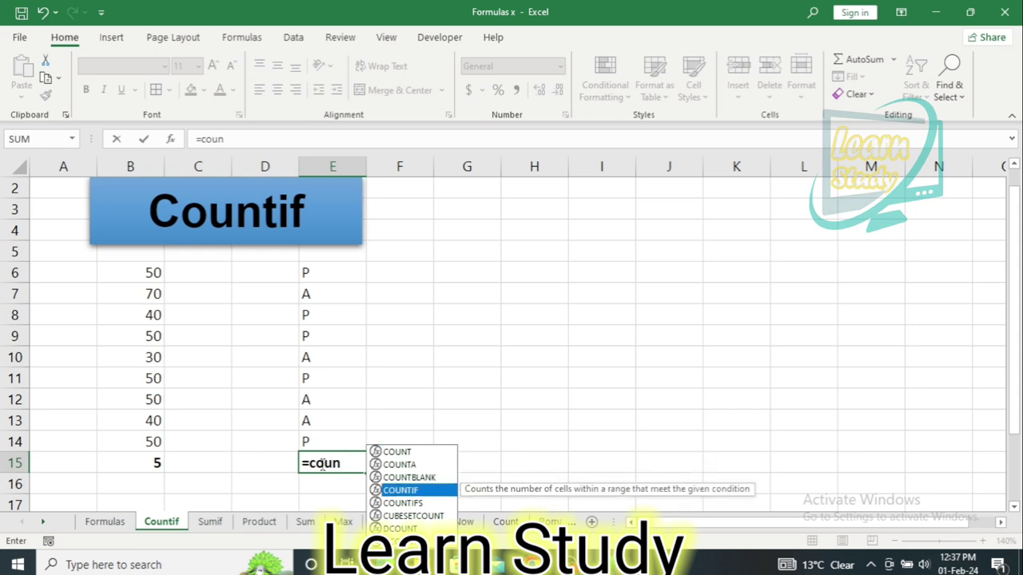
{"action": "key", "text": "Tab"}
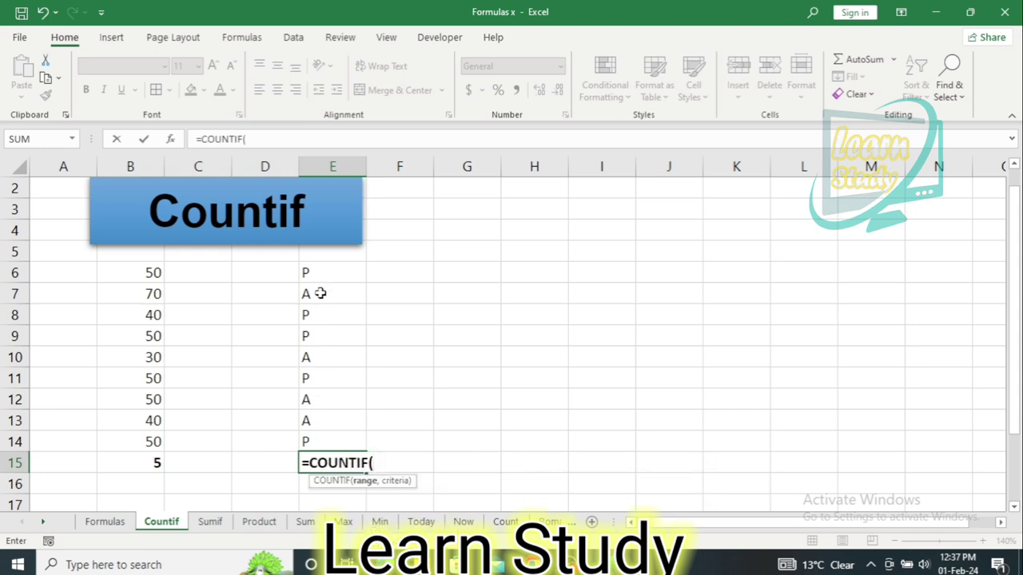
{"action": "left_click_drag", "start_coordinate": [320, 276], "coordinate": [313, 447]}
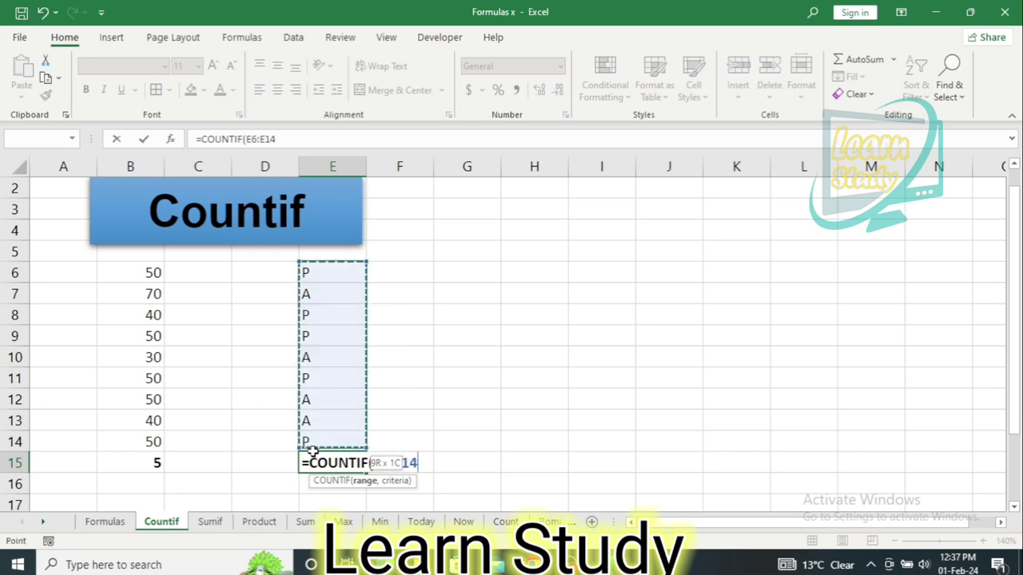
{"action": "type", "text": ","}
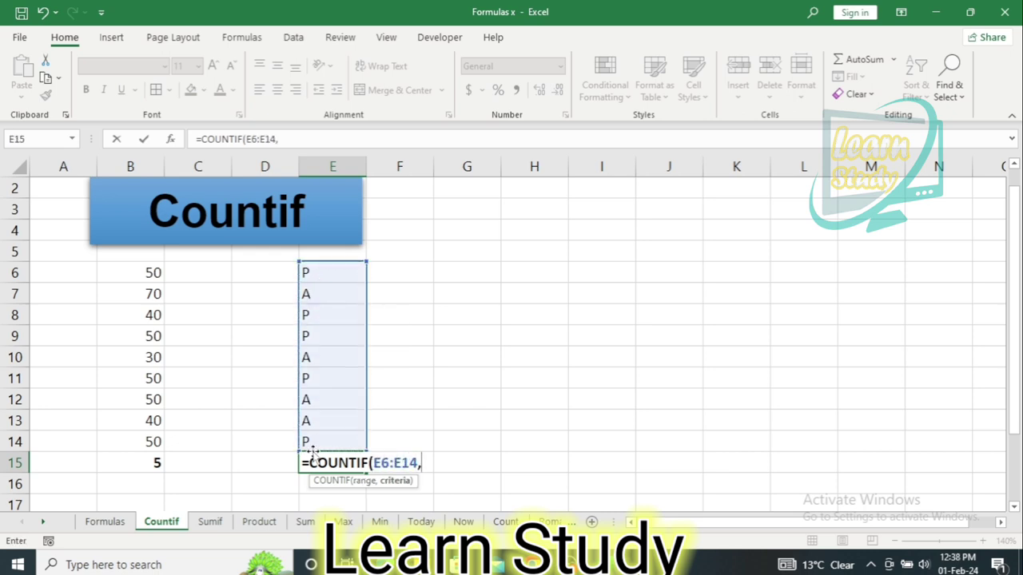
{"action": "type", "text": "\""}
{"action": "type", "text": "p"}
{"action": "key", "text": "Return"}
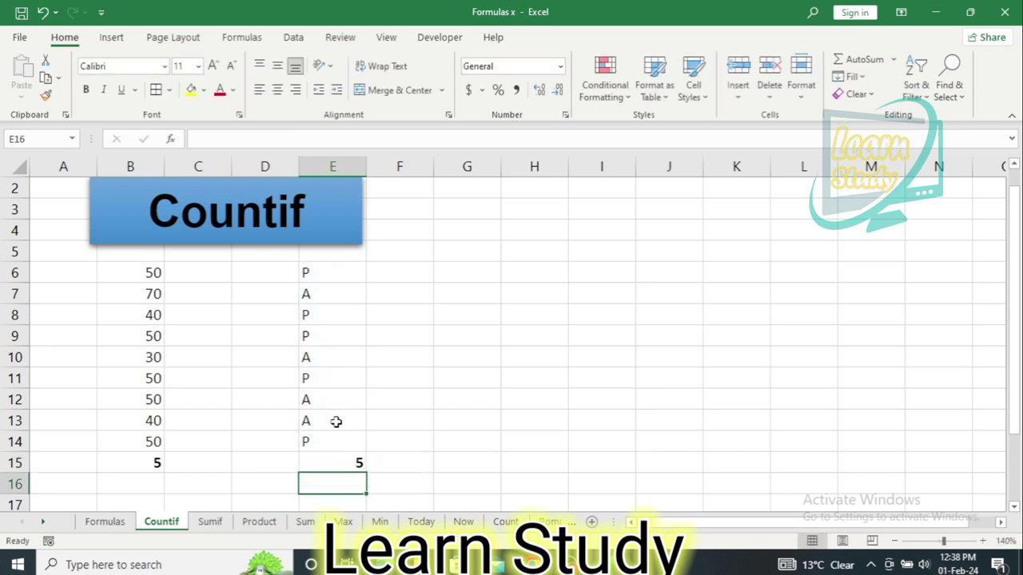
- Change E10 to p so the P count rises to 6
{"action": "left_click", "coordinate": [320, 359]}
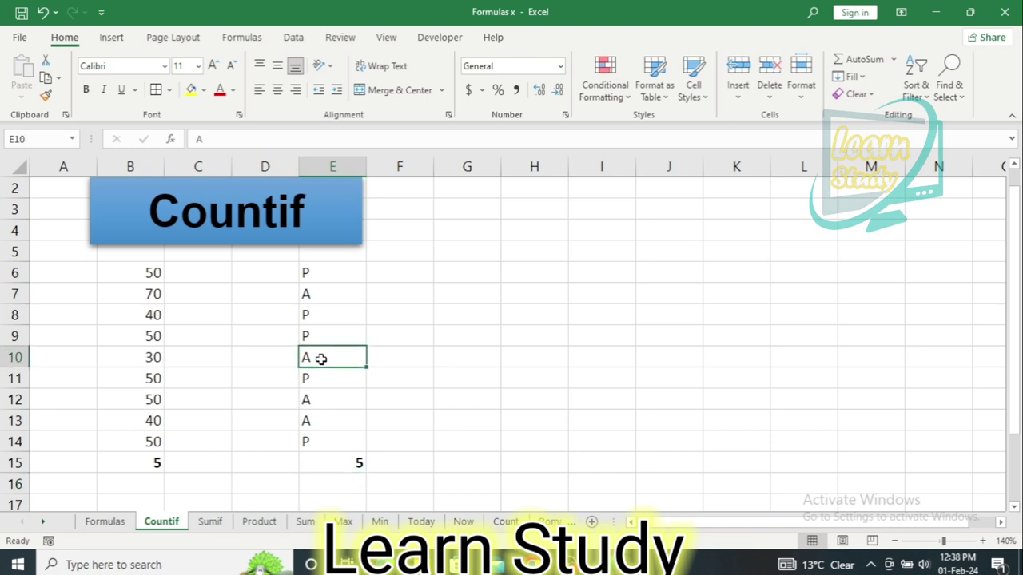
{"action": "type", "text": "p"}
{"action": "key", "text": "Return"}
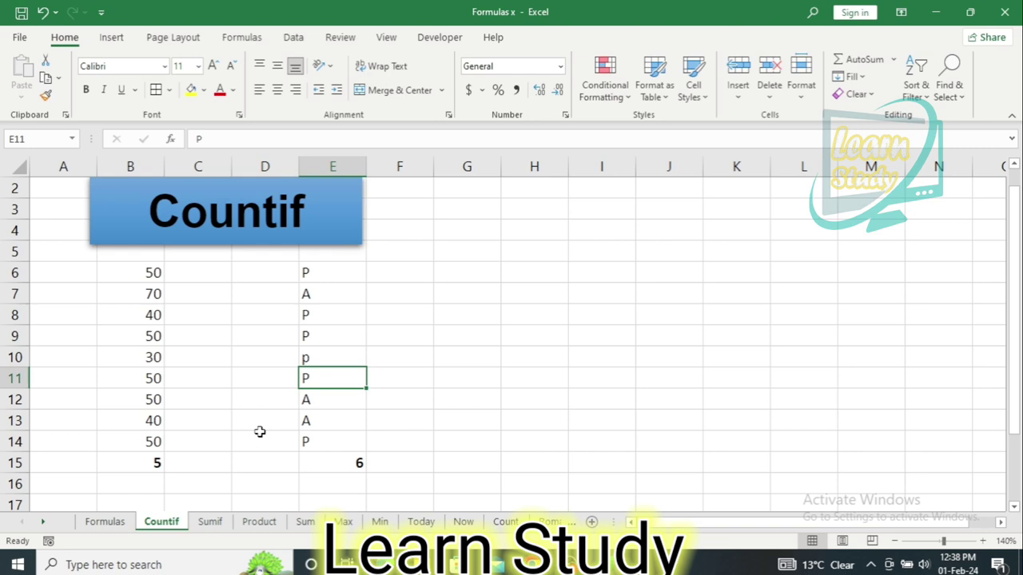
{"action": "left_click", "coordinate": [217, 525]}
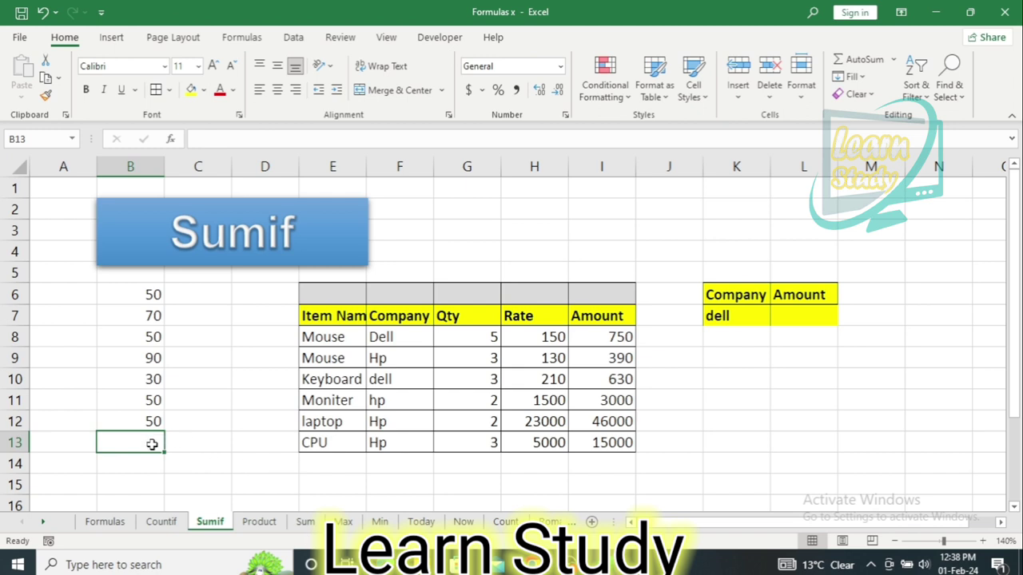
- Enter =SUMIF(B6:B12,50,B6:B12) in B13 to total the 50s, giving 200
{"action": "type", "text": "="}
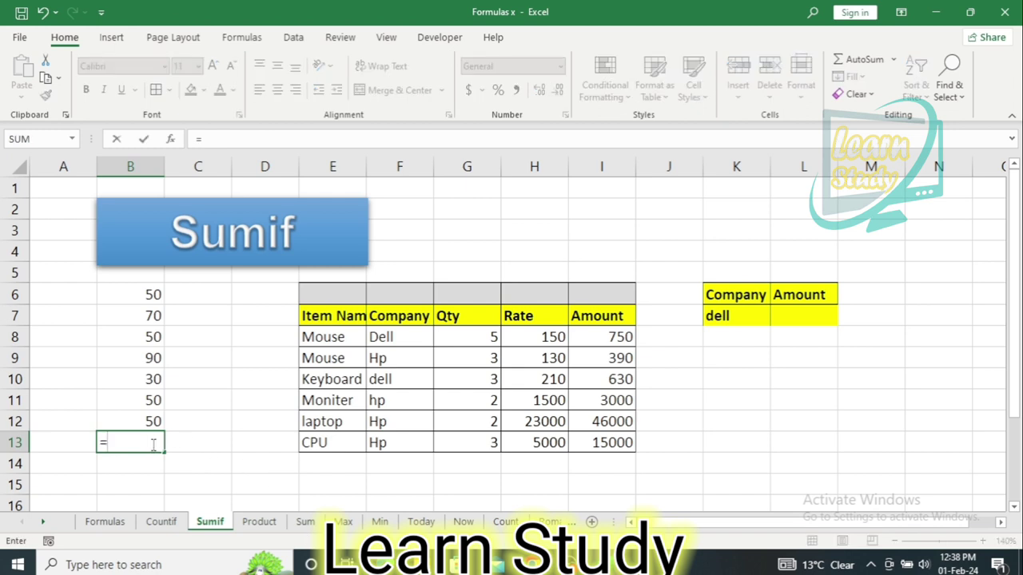
{"action": "type", "text": "sum"}
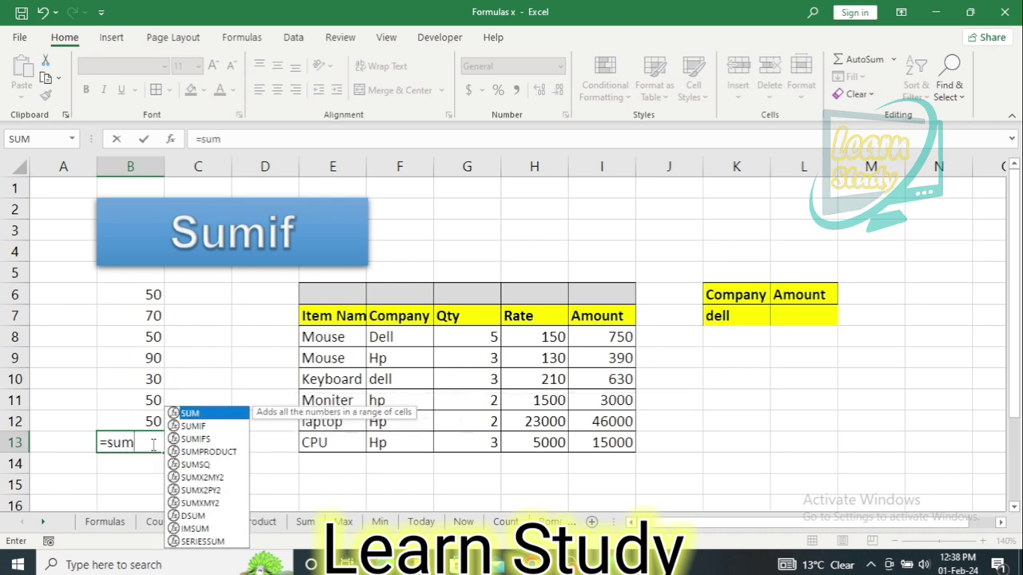
{"action": "key", "text": "Down"}
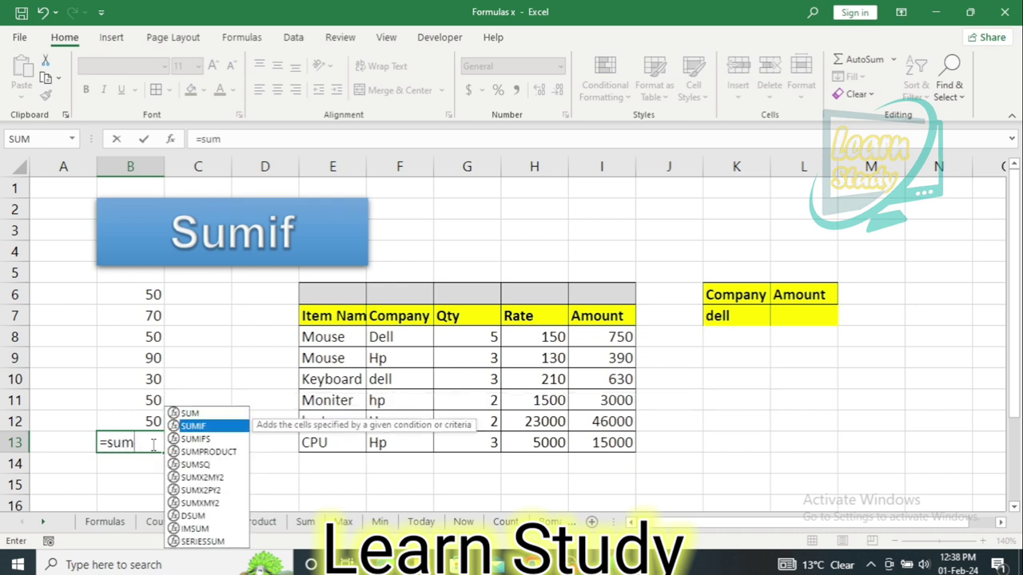
{"action": "key", "text": "Tab"}
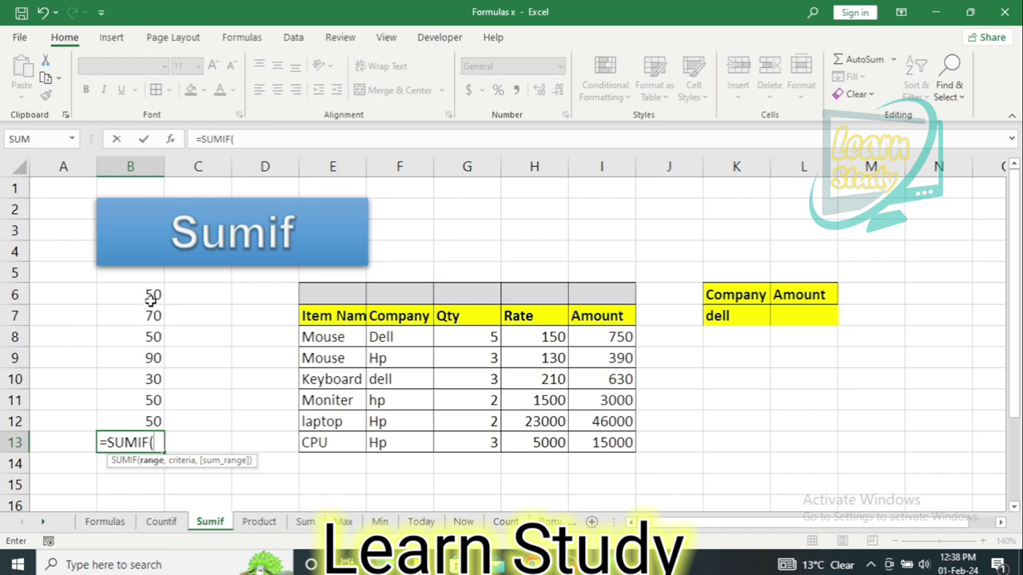
{"action": "left_click_drag", "start_coordinate": [151, 297], "coordinate": [150, 415]}
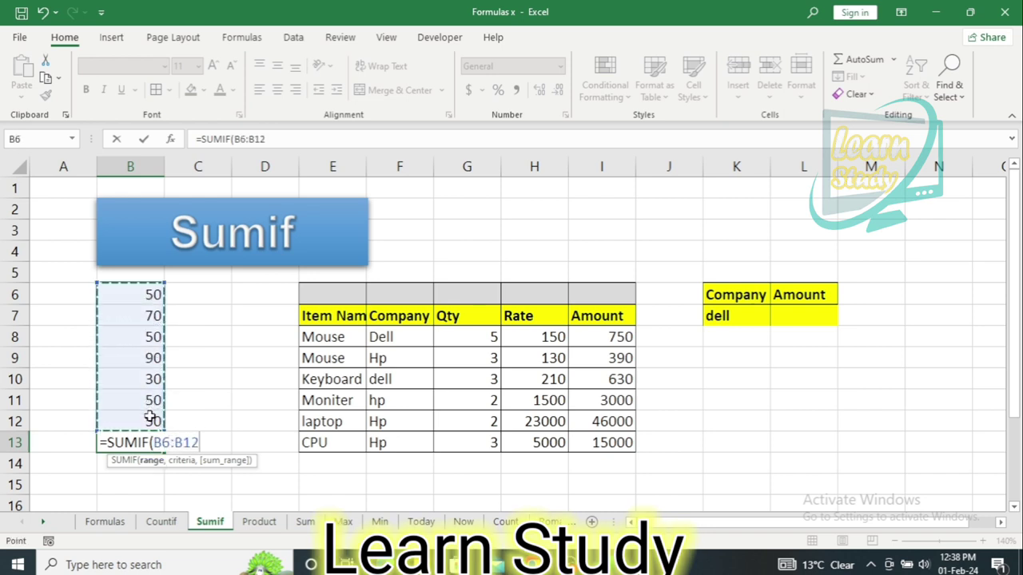
{"action": "type", "text": ","}
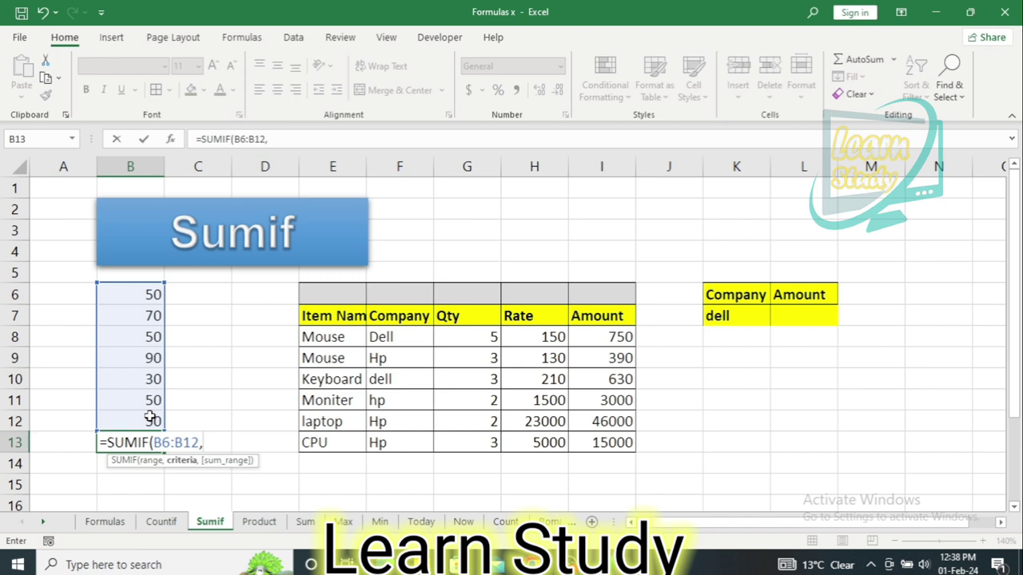
{"action": "type", "text": "50"}
{"action": "type", "text": ","}
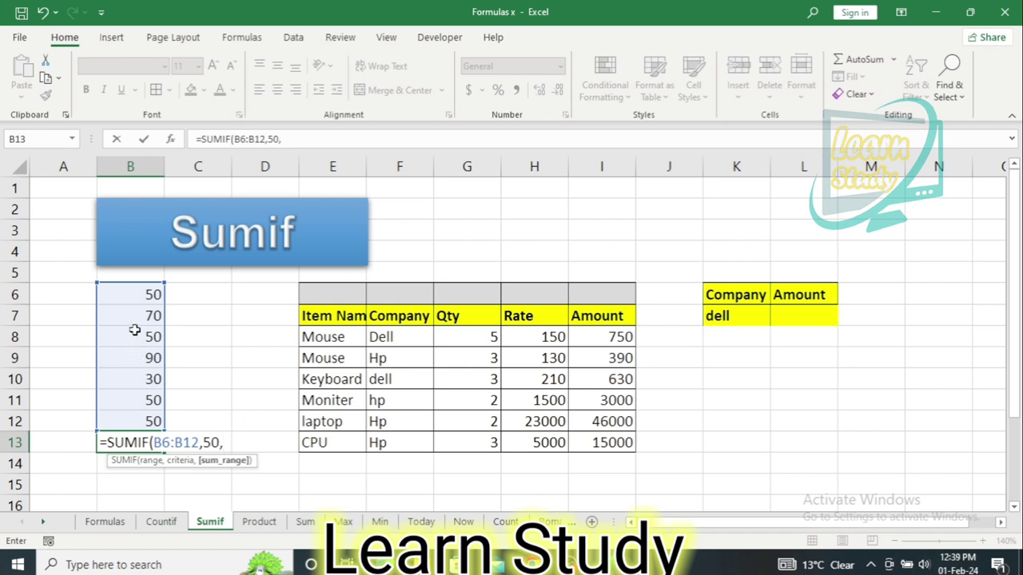
{"action": "left_click_drag", "start_coordinate": [146, 293], "coordinate": [158, 413]}
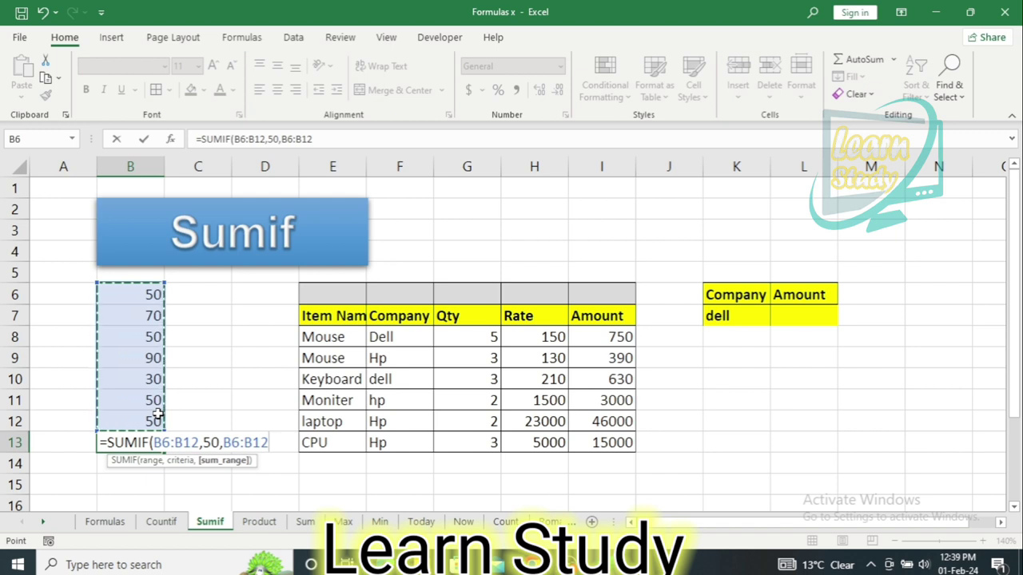
{"action": "key", "text": "Return"}
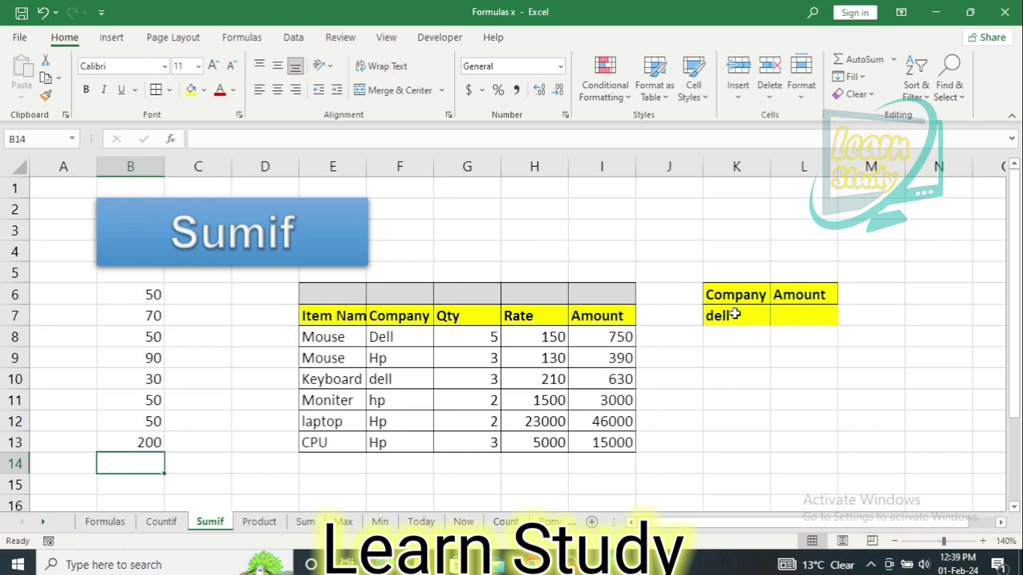
- Enter =SUMIF(F7:F13,K7,I7:I13) in L7 to total dell's amounts, showing 1380
{"action": "left_click", "coordinate": [729, 316]}
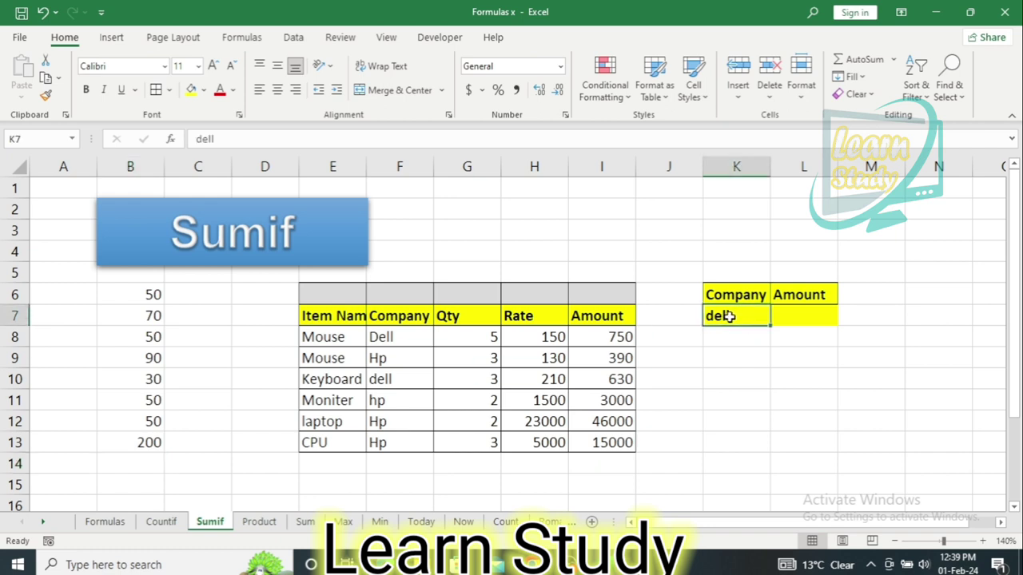
{"action": "left_click", "coordinate": [813, 313]}
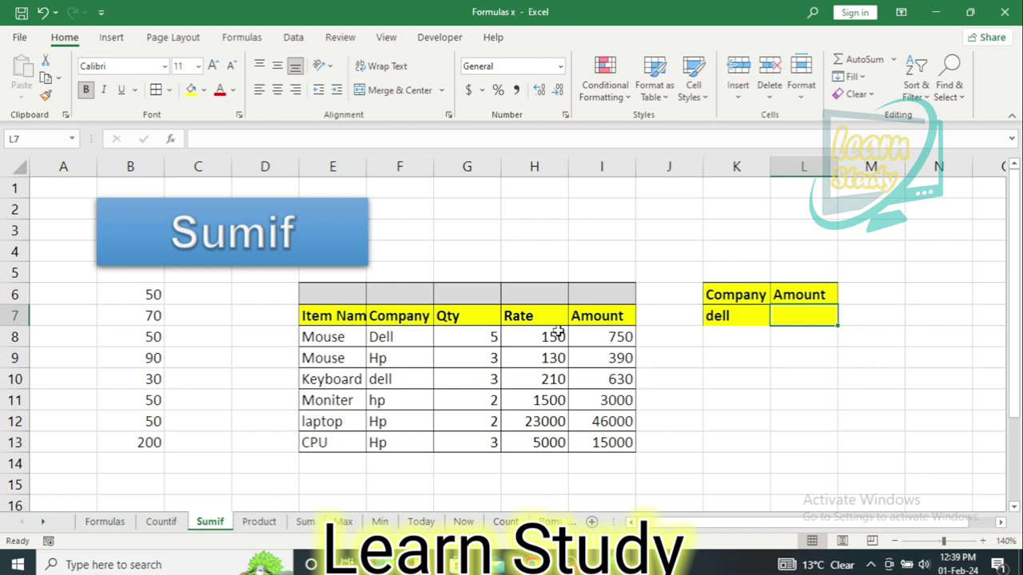
{"action": "type", "text": "="}
{"action": "type", "text": "su"}
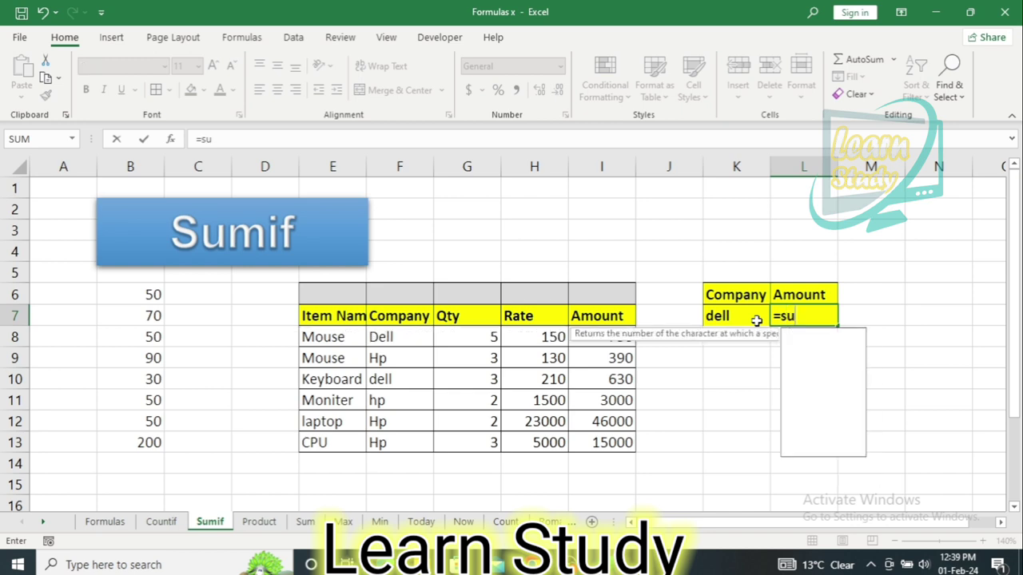
{"action": "type", "text": "mif"}
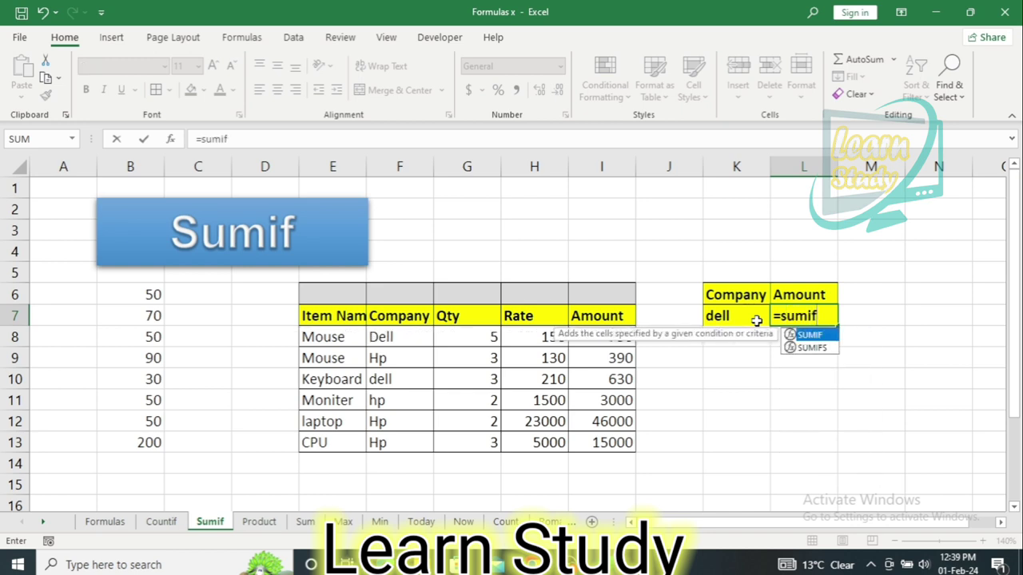
{"action": "key", "text": "Tab"}
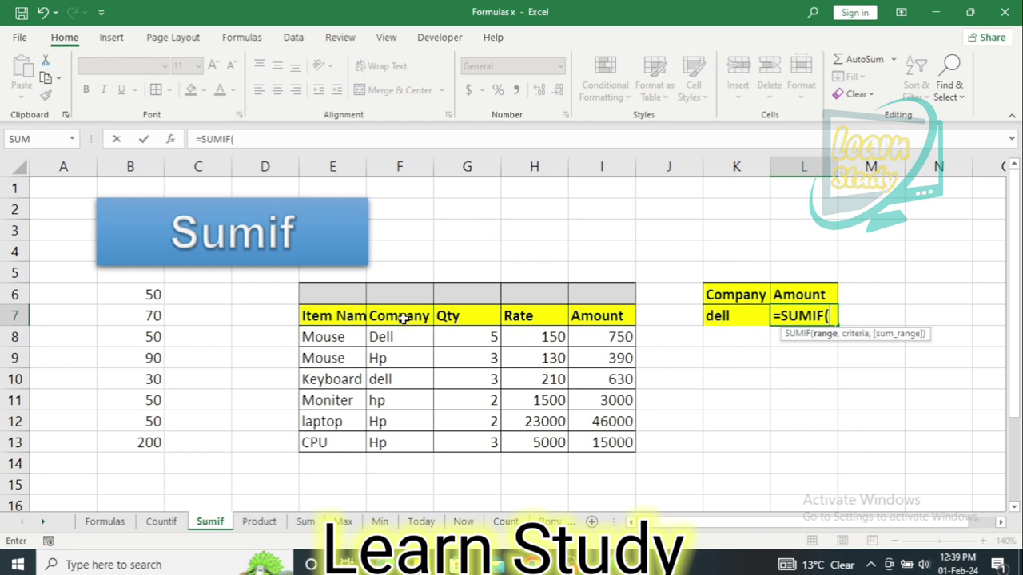
{"action": "left_click_drag", "start_coordinate": [402, 318], "coordinate": [418, 435]}
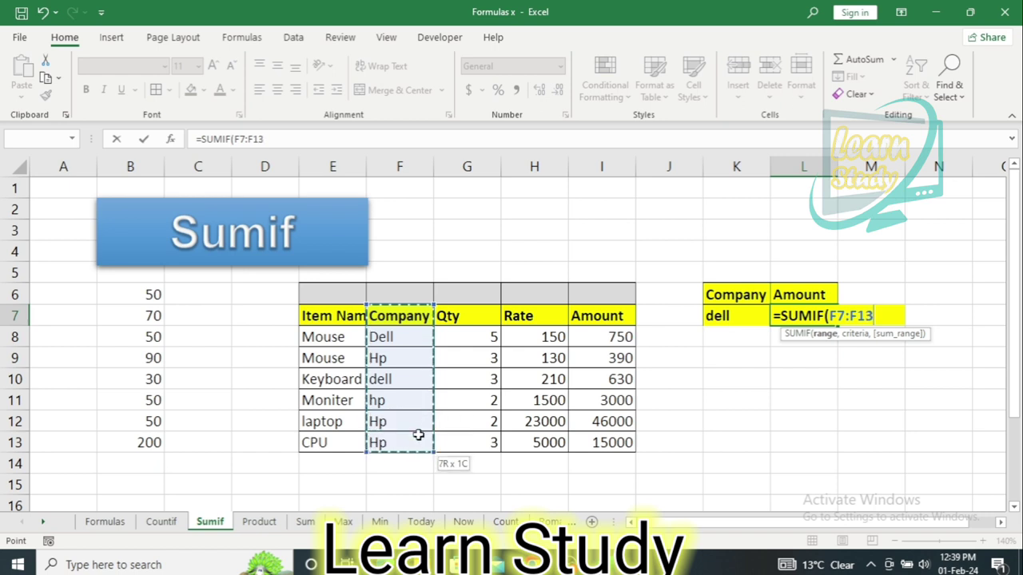
{"action": "type", "text": ","}
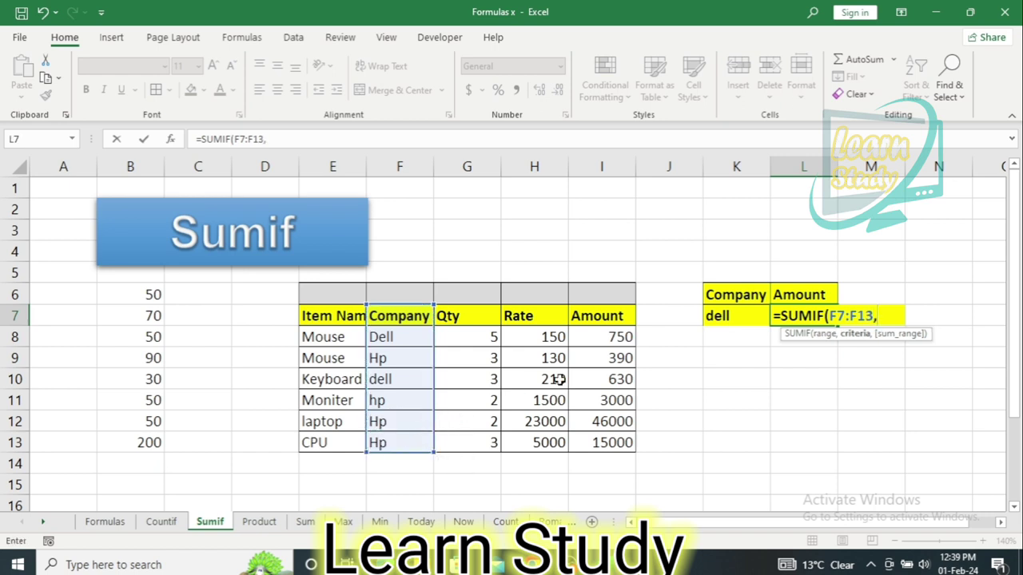
{"action": "left_click", "coordinate": [743, 315]}
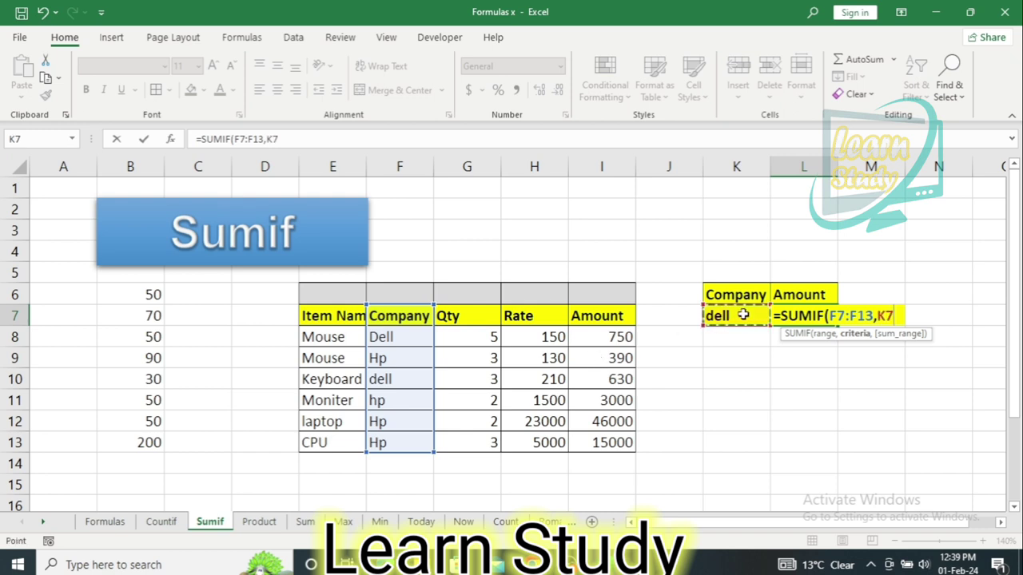
{"action": "type", "text": ","}
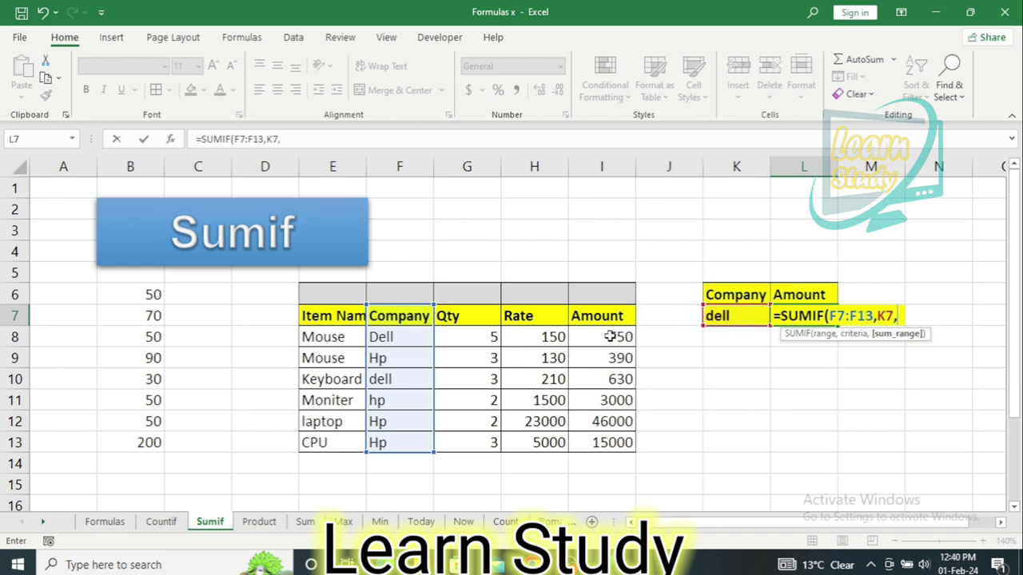
{"action": "left_click_drag", "start_coordinate": [610, 336], "coordinate": [620, 419]}
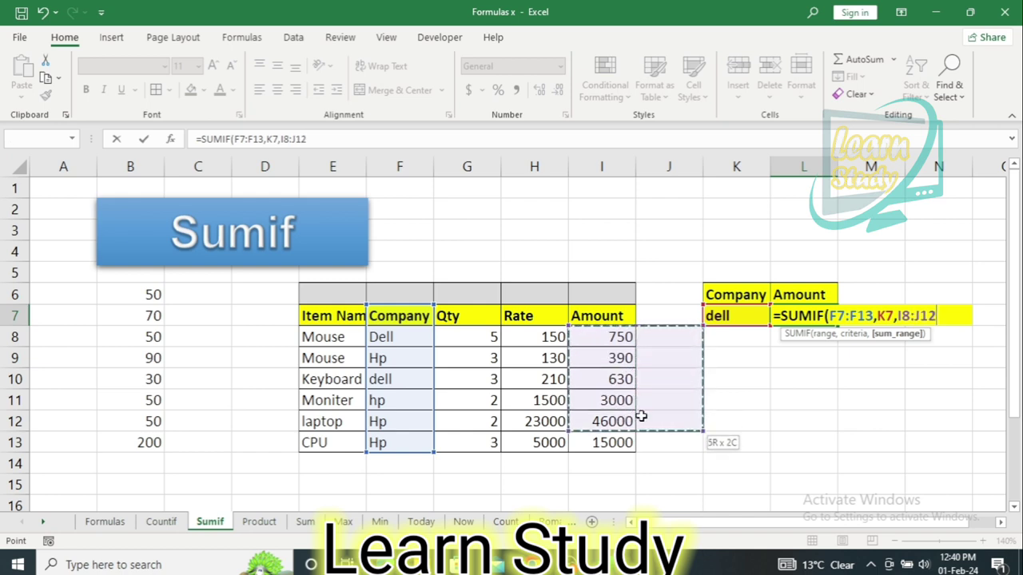
{"action": "left_click_drag", "start_coordinate": [591, 314], "coordinate": [623, 436]}
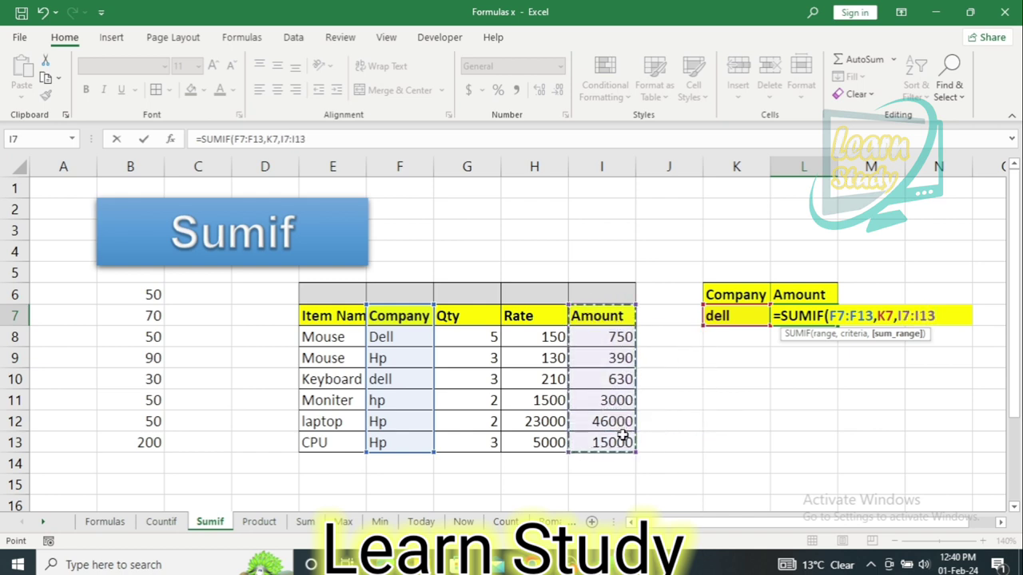
{"action": "key", "text": "Return"}
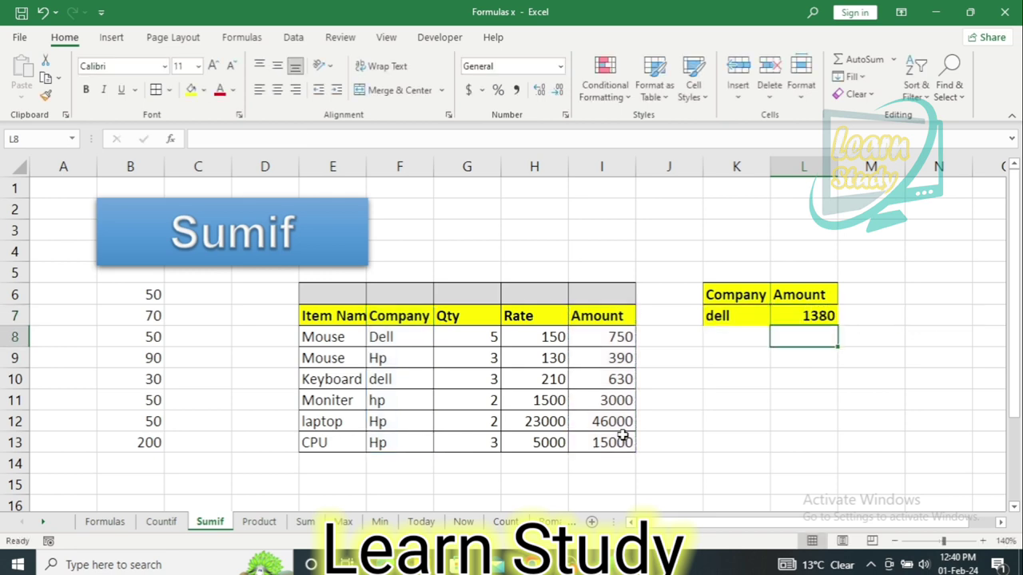
{"action": "left_click", "coordinate": [725, 317]}
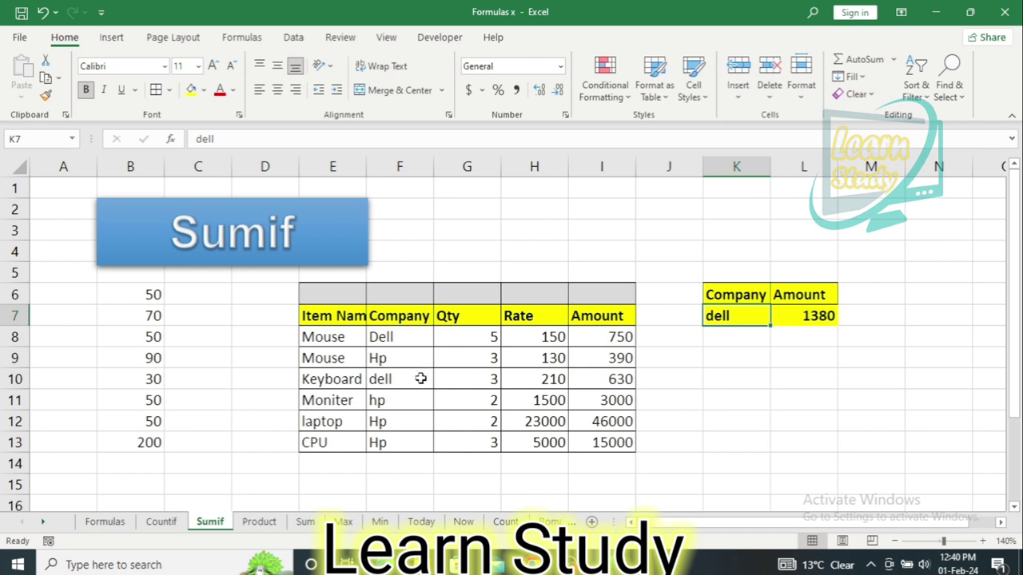
{"action": "left_click", "coordinate": [726, 405]}
- Enter =I8+I10 in K11 to confirm the dell total of 1380
{"action": "type", "text": "="}
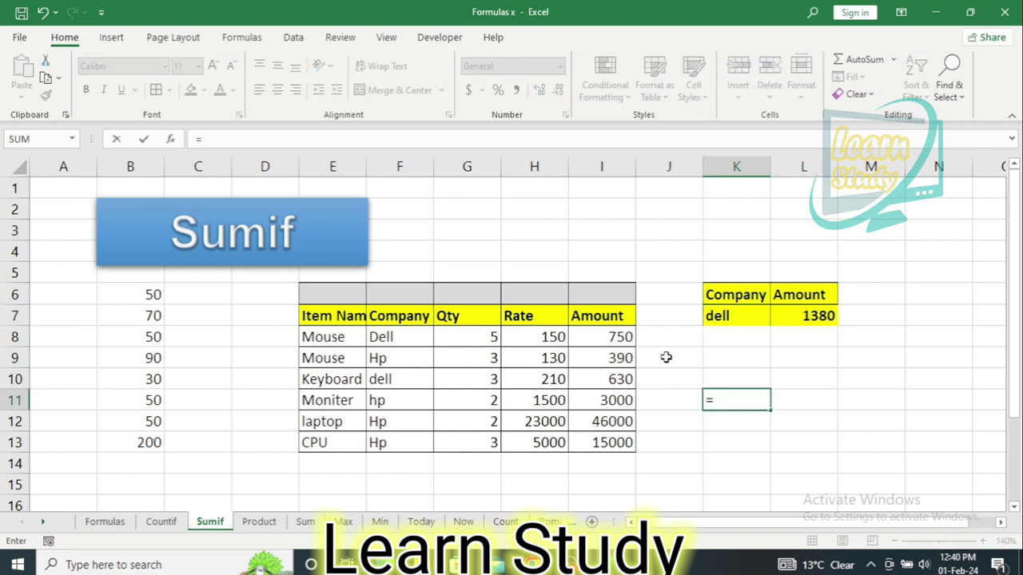
{"action": "left_click", "coordinate": [610, 338]}
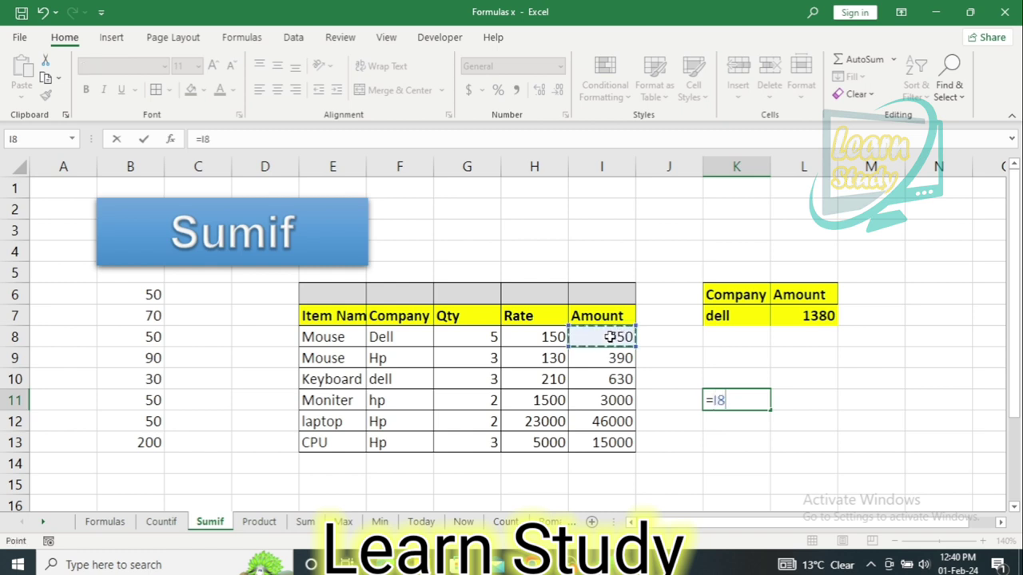
{"action": "type", "text": "+"}
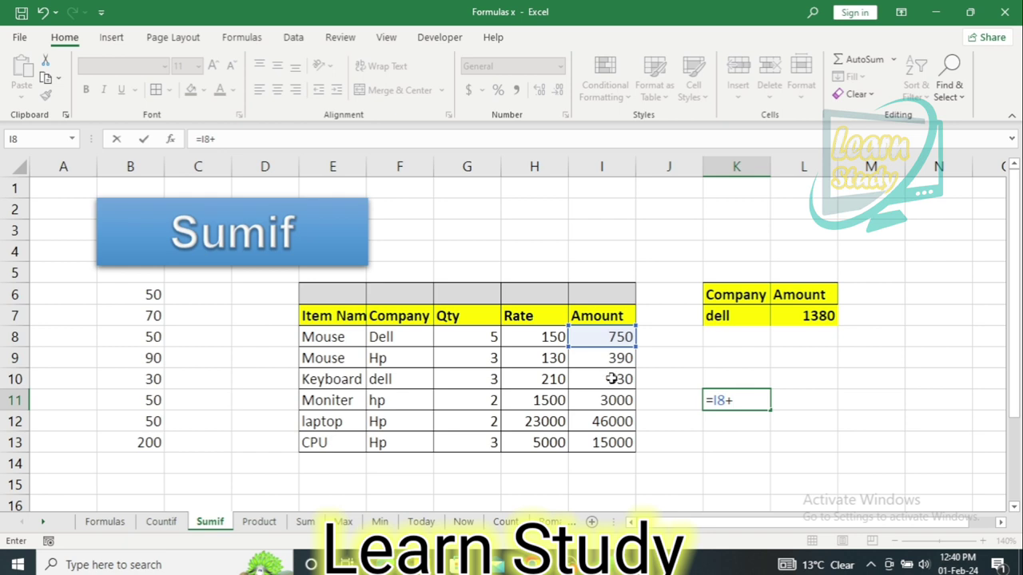
{"action": "left_click", "coordinate": [611, 379]}
{"action": "key", "text": "Return"}
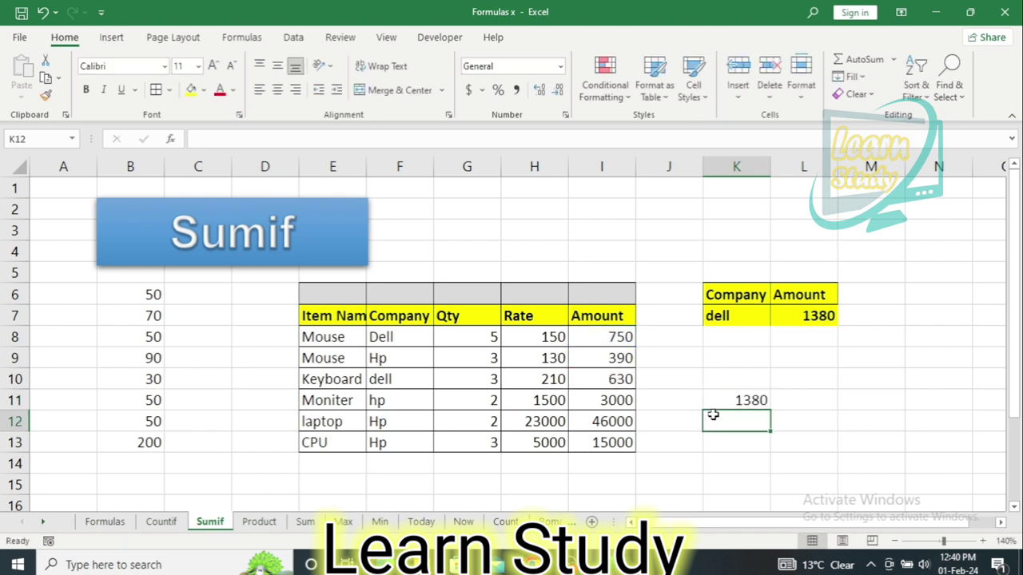
- Change the K7 company criterion to hp, so the SUMIF total shows 64390
{"action": "left_click", "coordinate": [728, 319]}
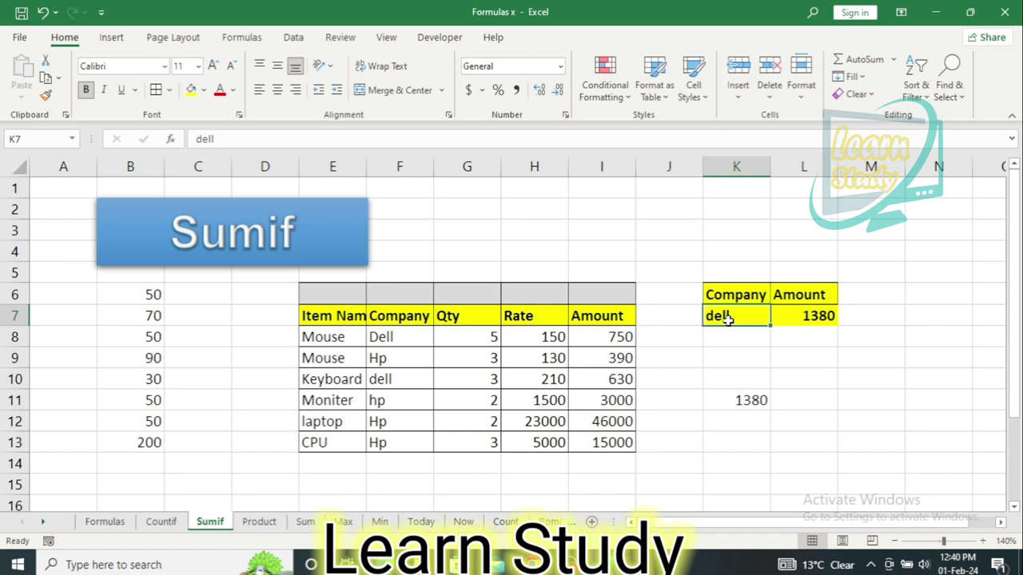
{"action": "type", "text": "hp"}
{"action": "key", "text": "Return"}
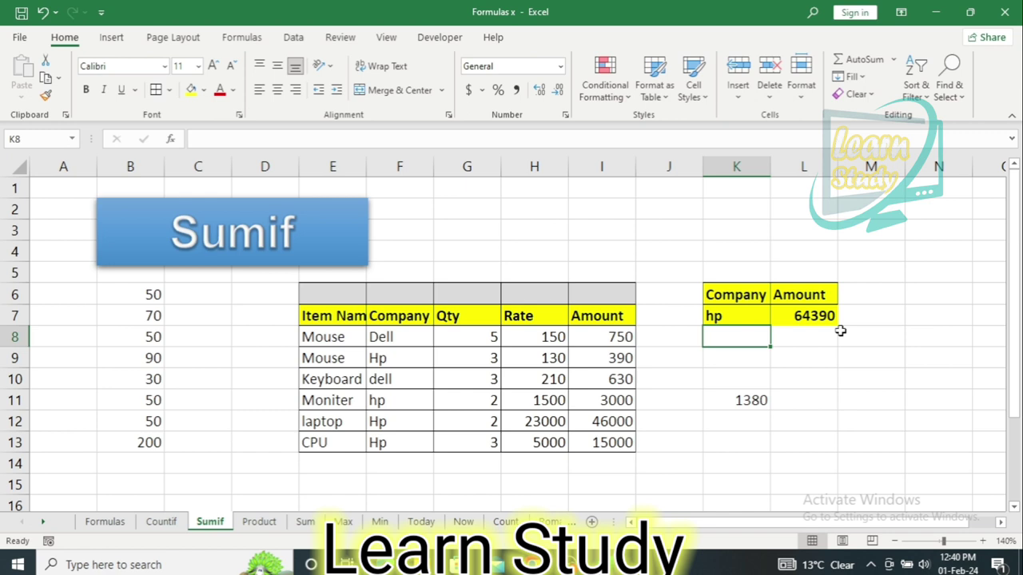
- On the Product sheet, enter =C6*C7 in C8, giving 25
{"action": "left_click", "coordinate": [267, 524]}
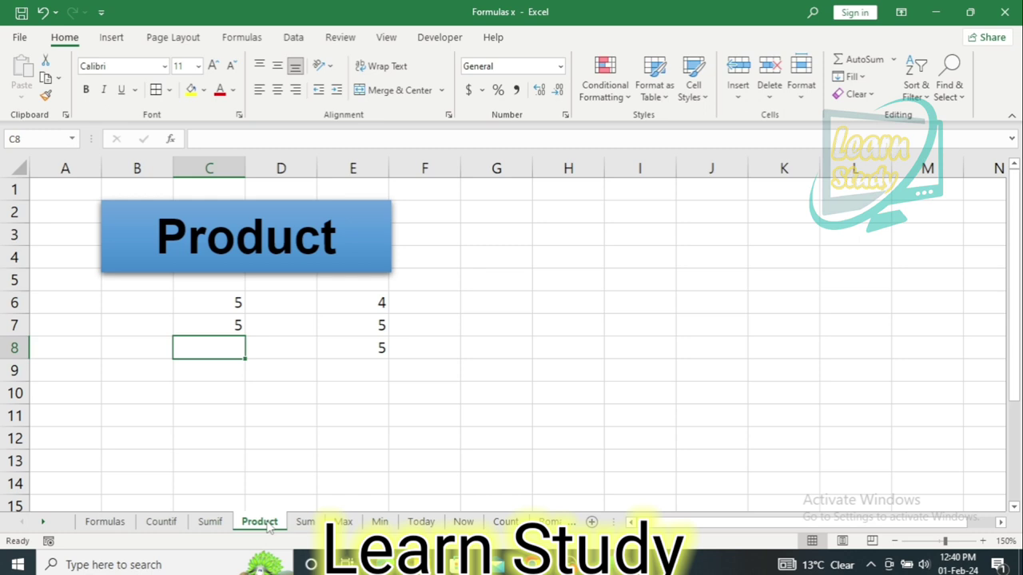
{"action": "type", "text": "="}
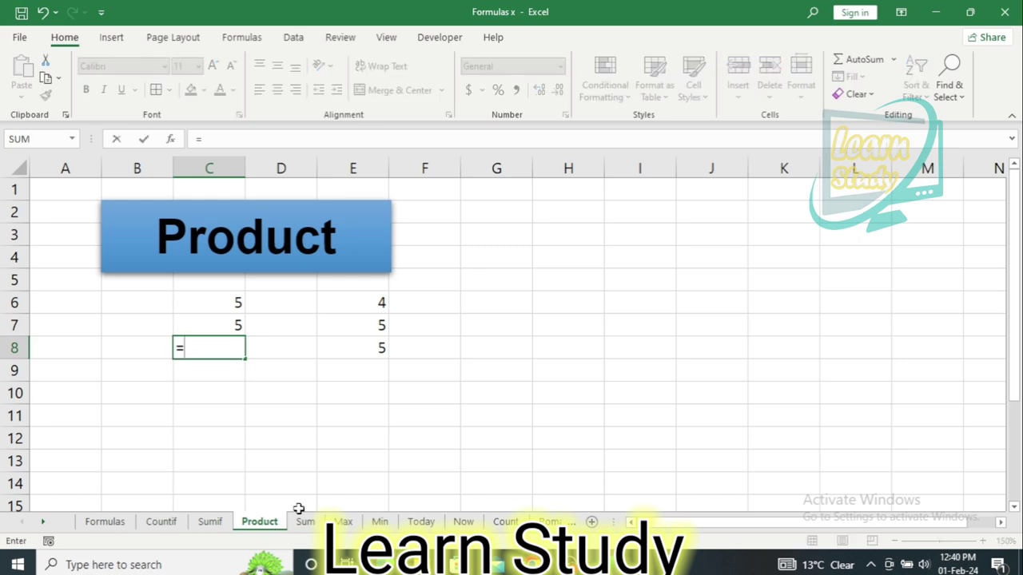
{"action": "left_click", "coordinate": [226, 306]}
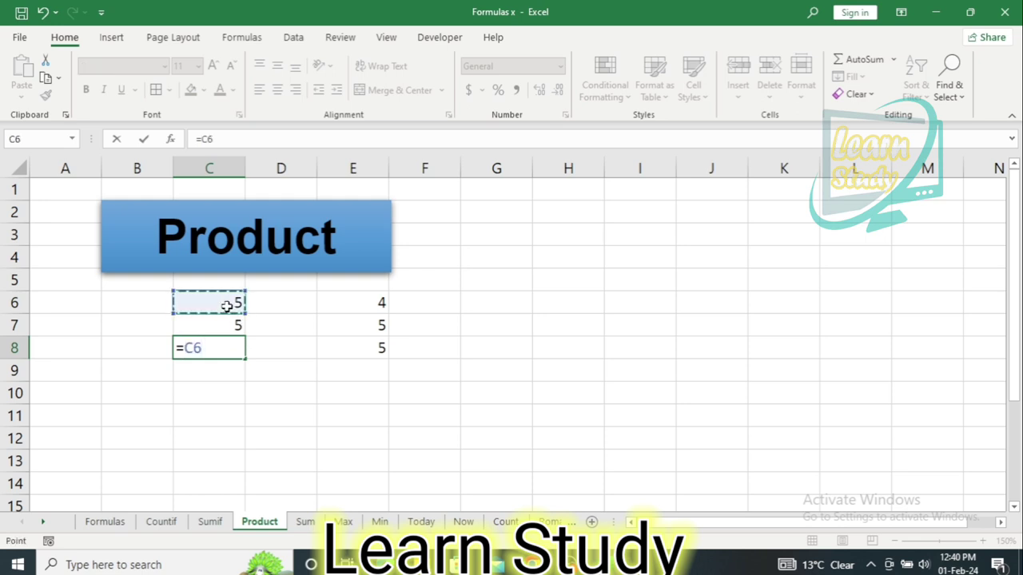
{"action": "type", "text": "*"}
{"action": "left_click", "coordinate": [226, 306]}
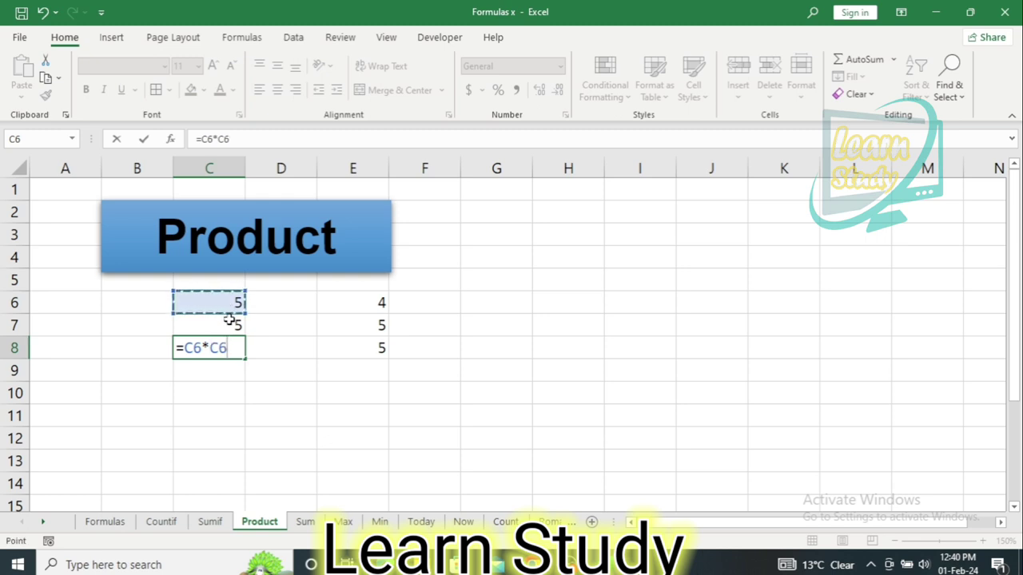
{"action": "key", "text": "BackSpace"}
{"action": "key", "text": "BackSpace"}
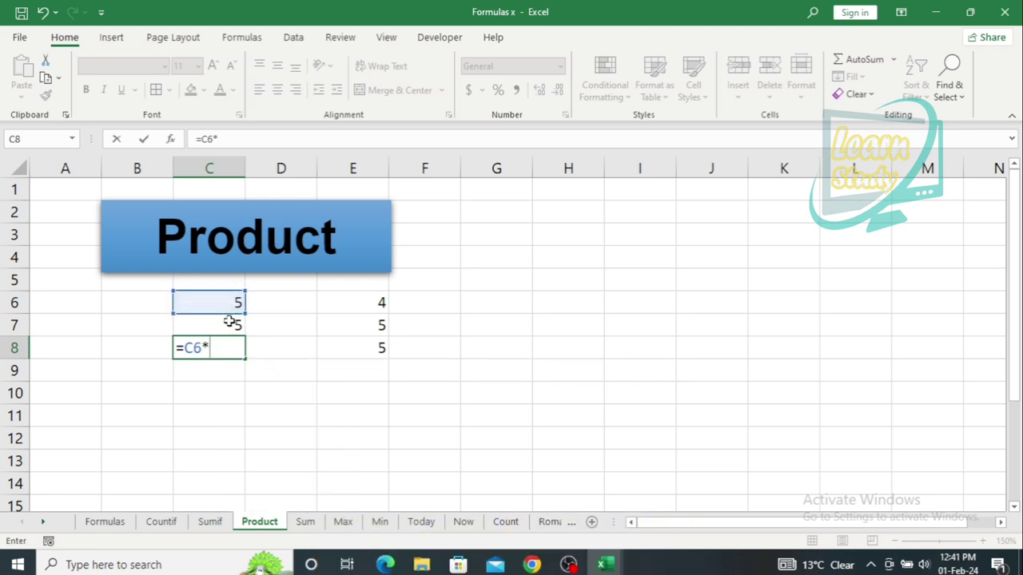
{"action": "left_click", "coordinate": [226, 323]}
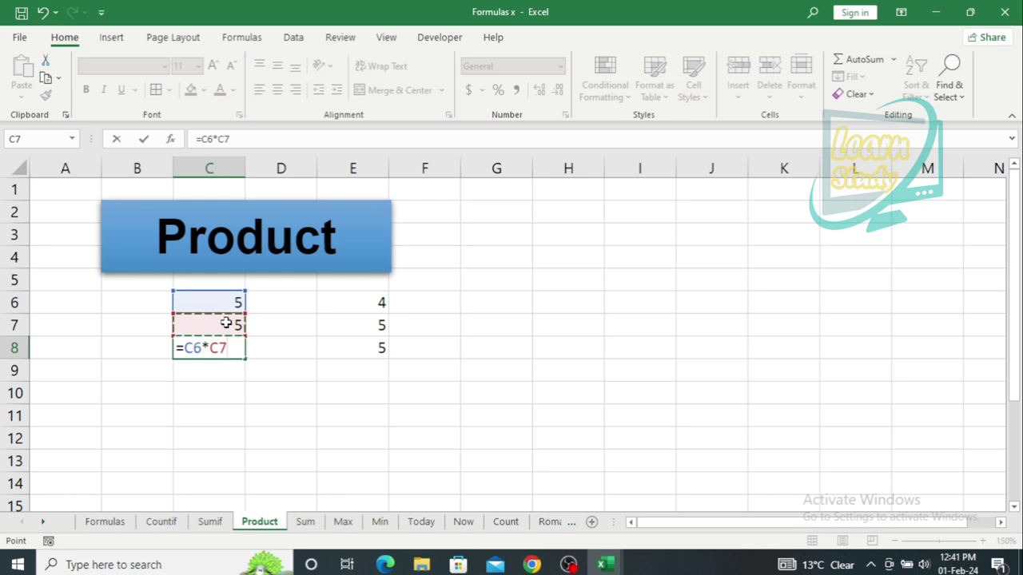
{"action": "key", "text": "Return"}
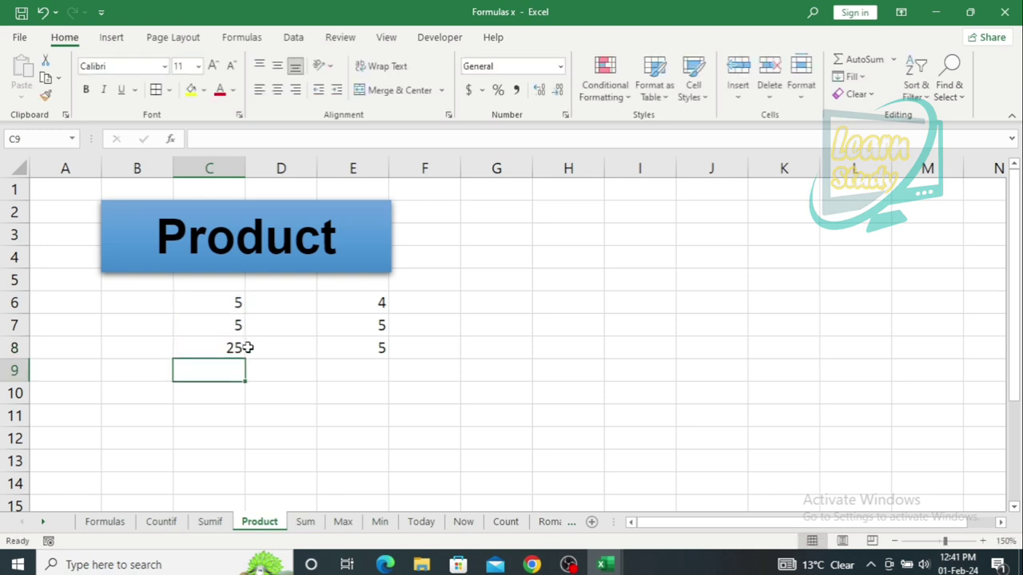
- Enter =PRODUCT(E6:E8) in E9, giving 100
{"action": "left_click", "coordinate": [357, 374]}
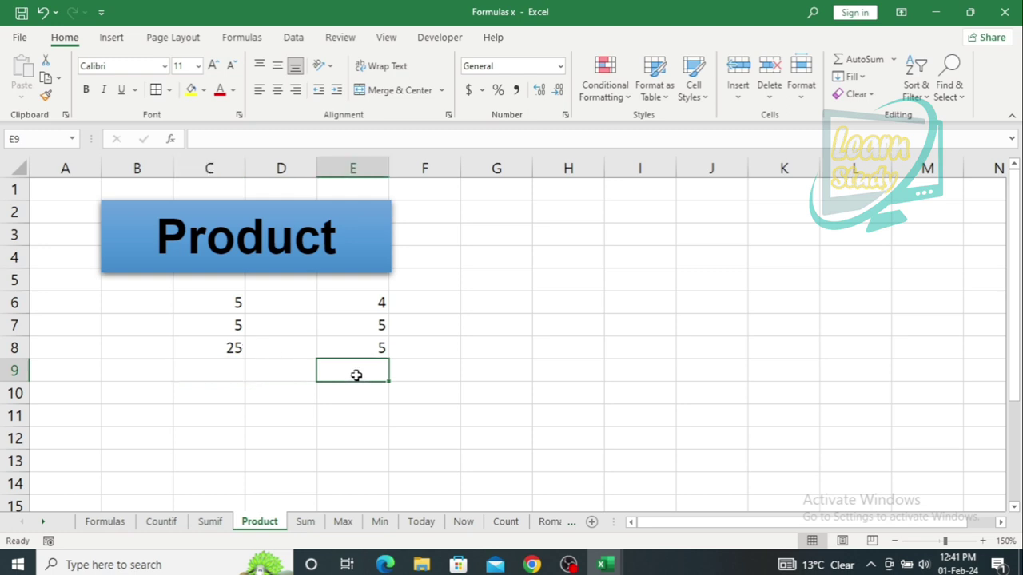
{"action": "type", "text": "=pr"}
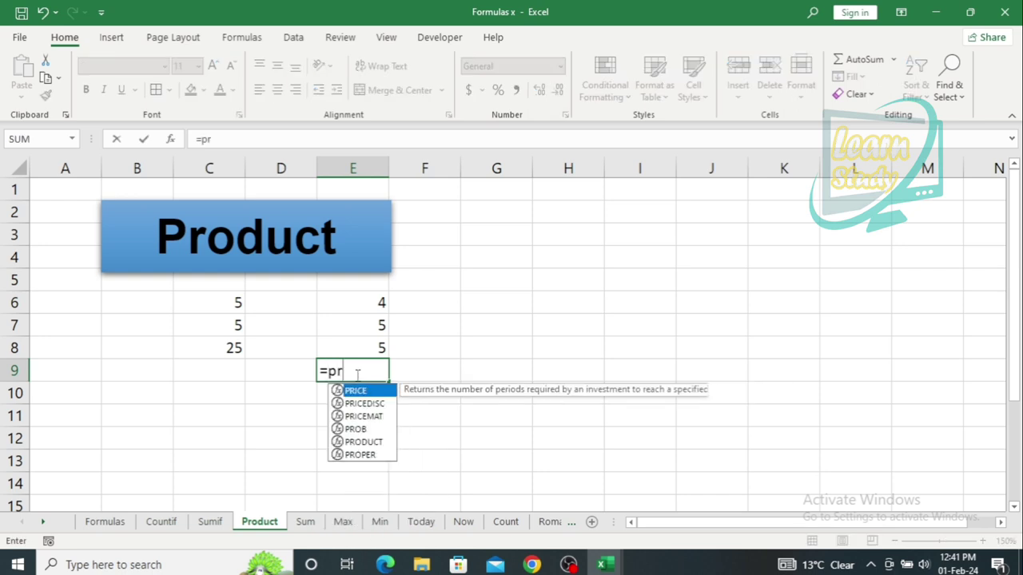
{"action": "type", "text": "o"}
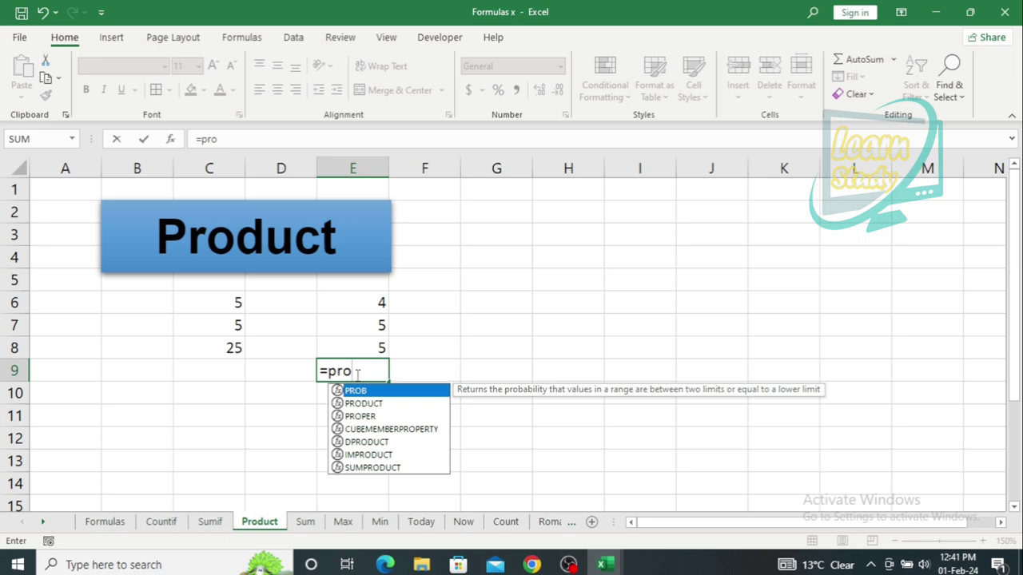
{"action": "key", "text": "Down"}
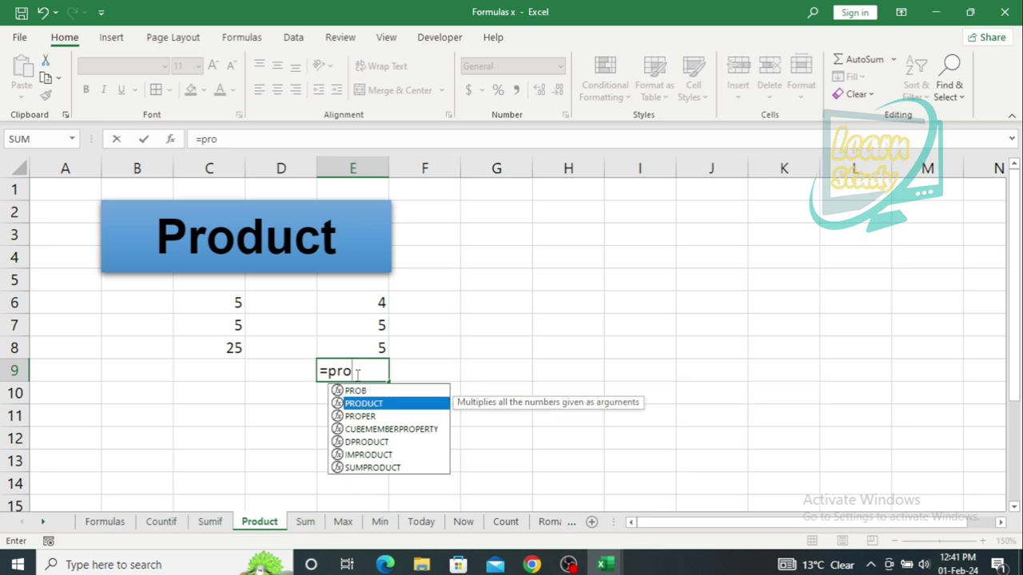
{"action": "key", "text": "Tab"}
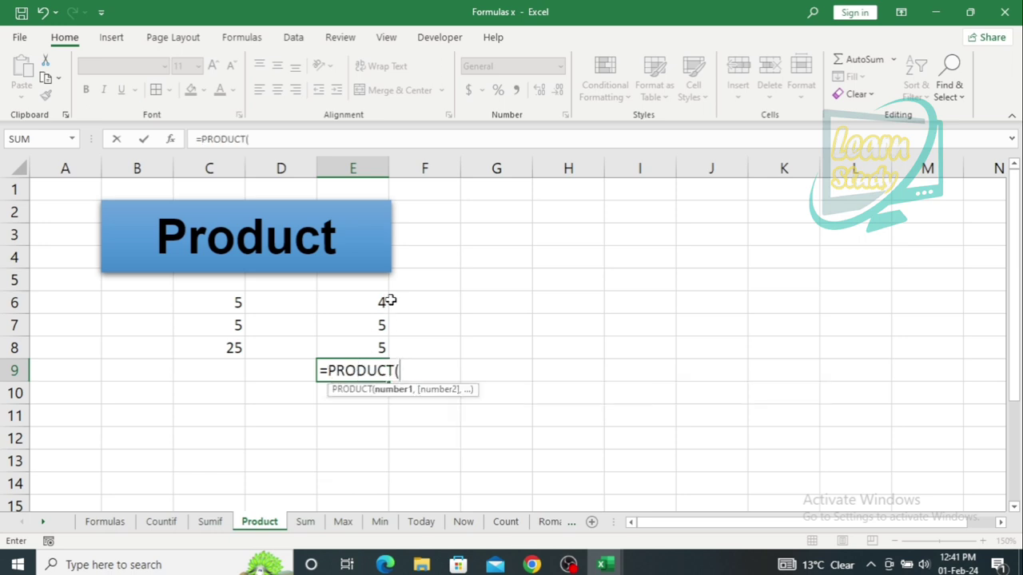
{"action": "left_click_drag", "start_coordinate": [382, 303], "coordinate": [385, 347]}
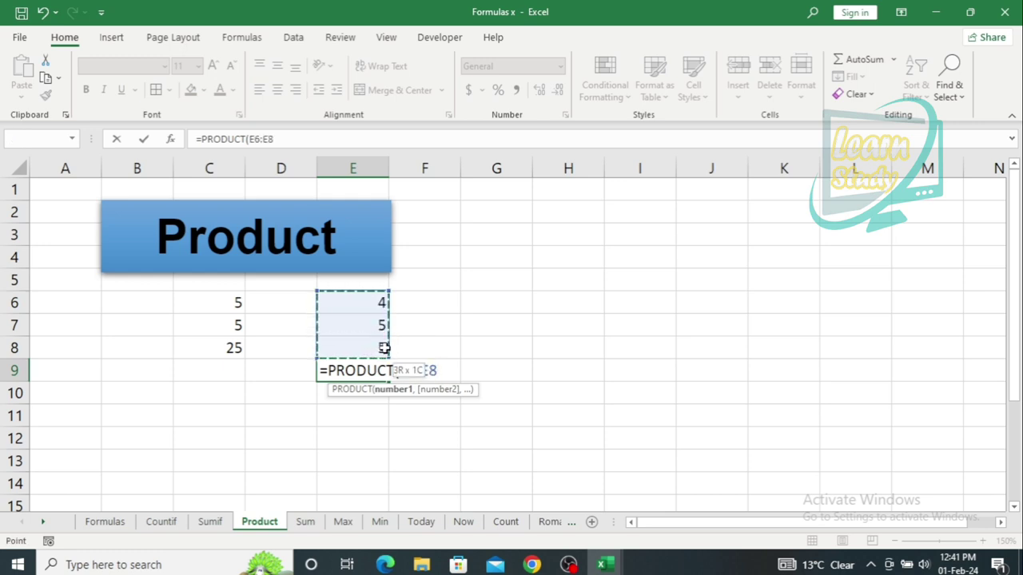
{"action": "key", "text": "Return"}
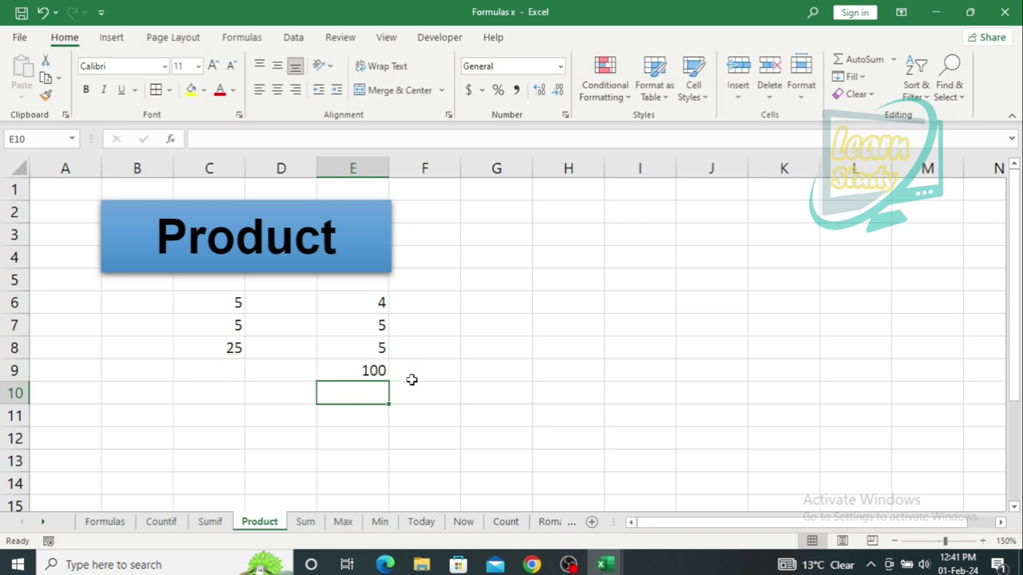
- On the Sum sheet, enter =SUM(F5:F11) in F12, totalling the amounts to 70700
{"action": "left_click", "coordinate": [306, 523]}
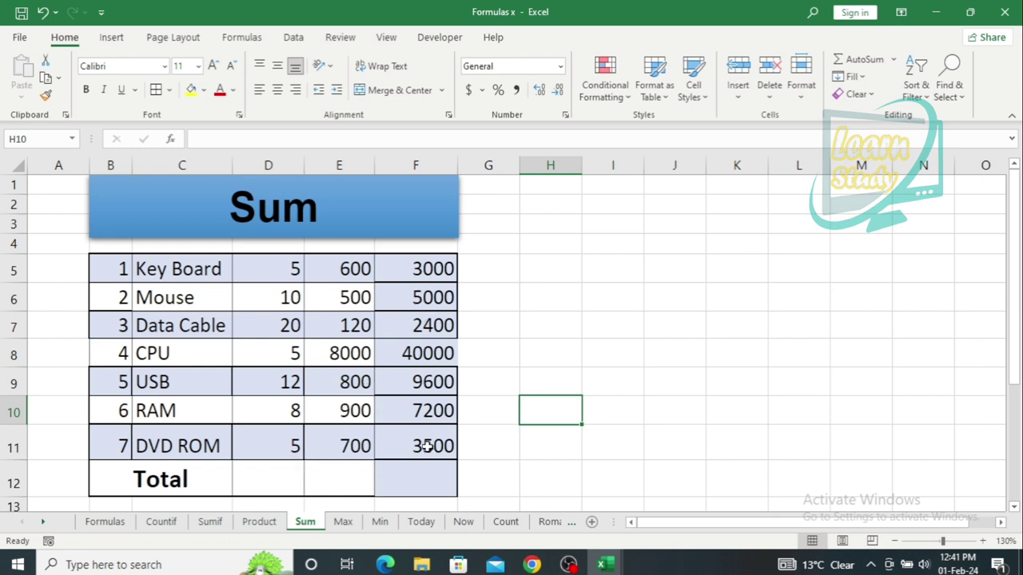
{"action": "left_click", "coordinate": [423, 482]}
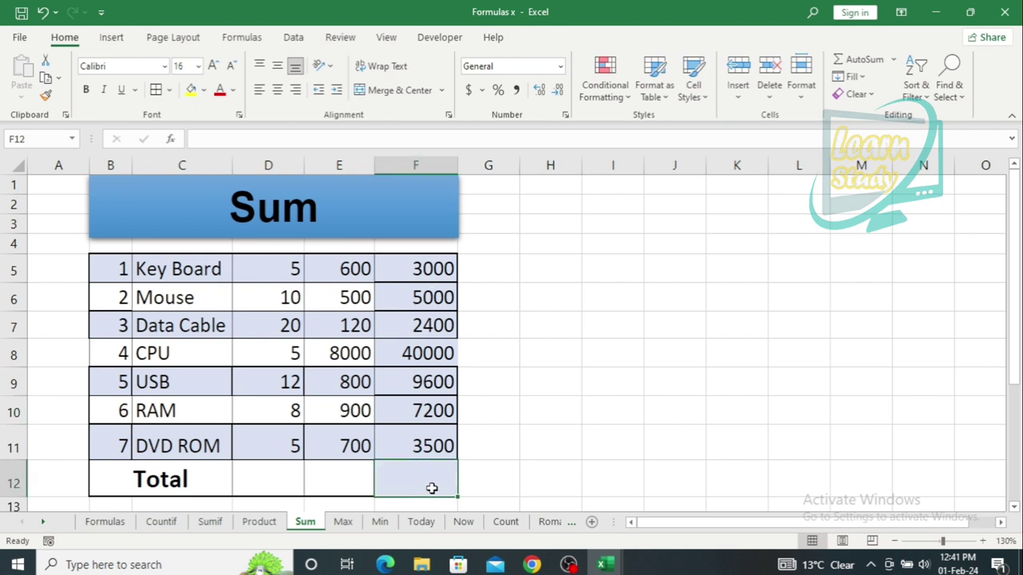
{"action": "type", "text": "=s"}
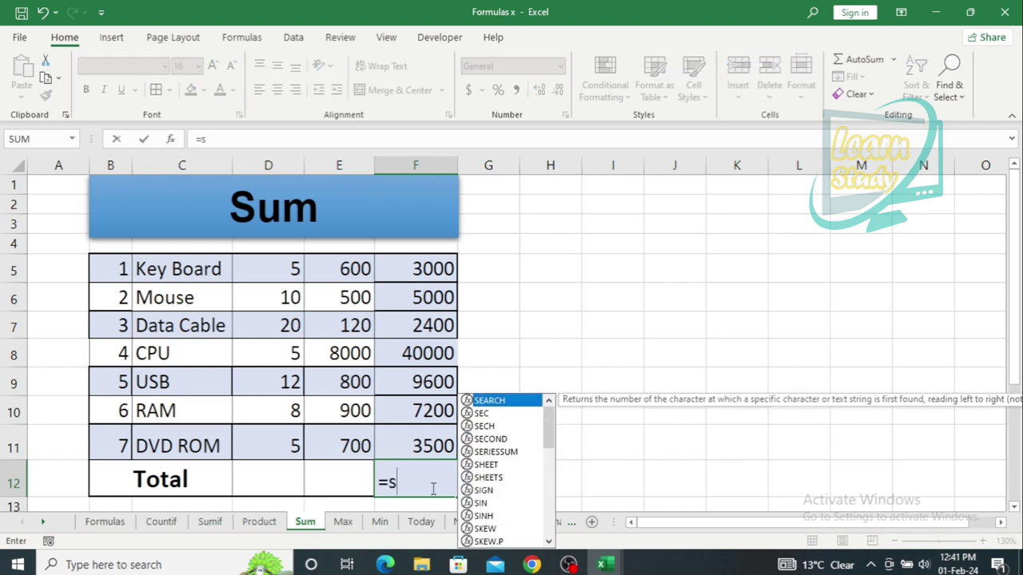
{"action": "type", "text": "um"}
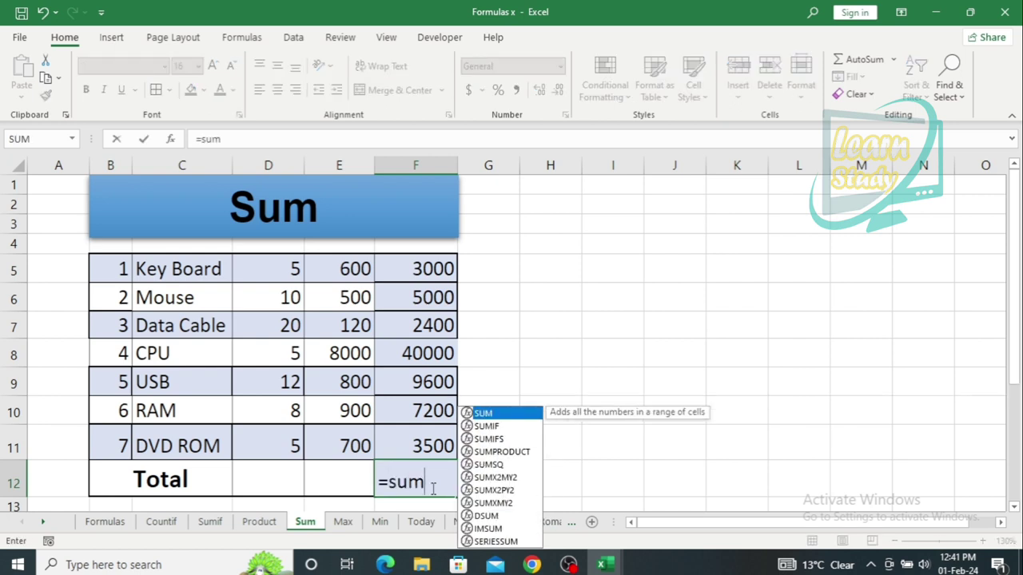
{"action": "key", "text": "Tab"}
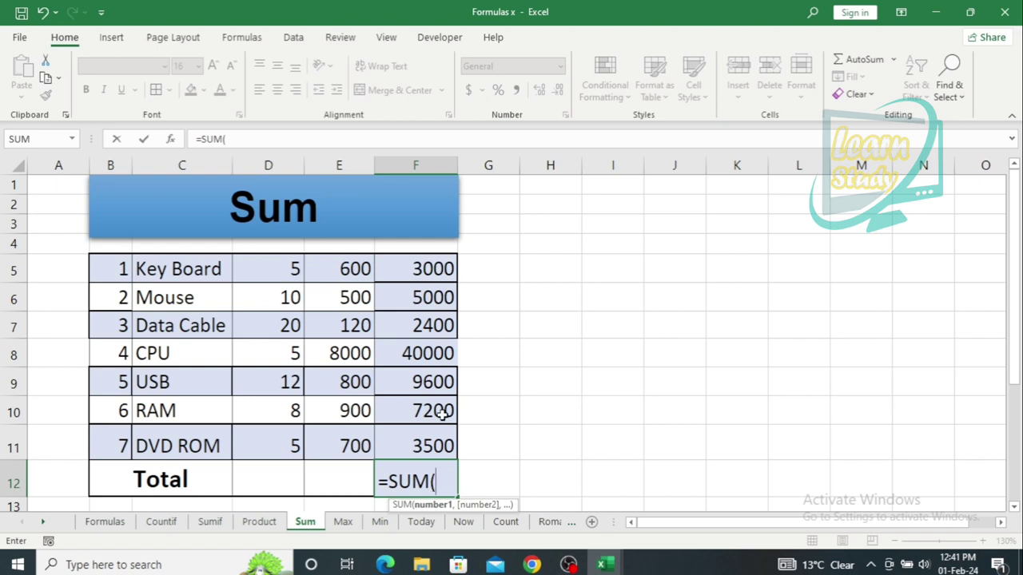
{"action": "left_click_drag", "start_coordinate": [435, 274], "coordinate": [436, 462]}
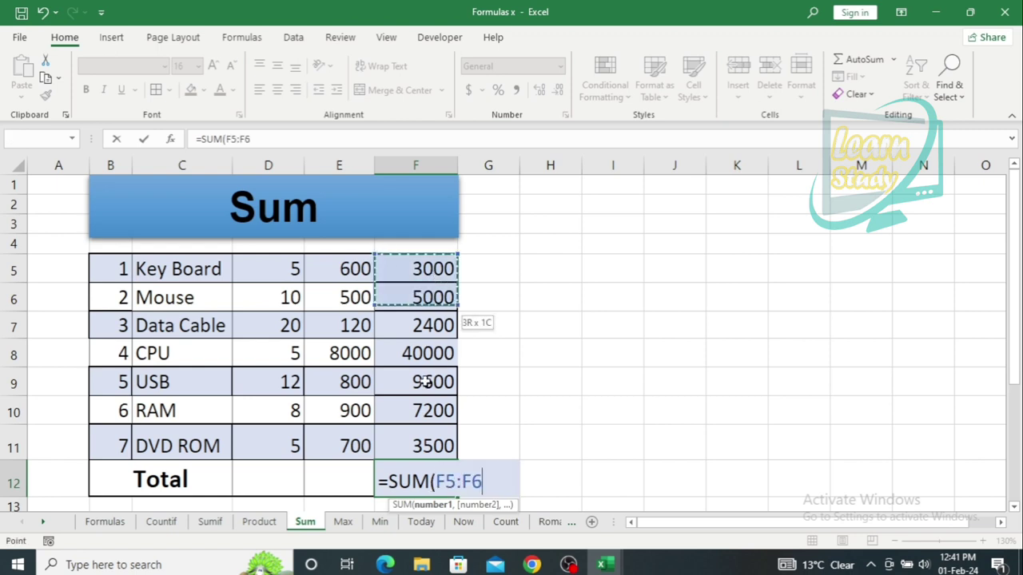
{"action": "key", "text": "Return"}
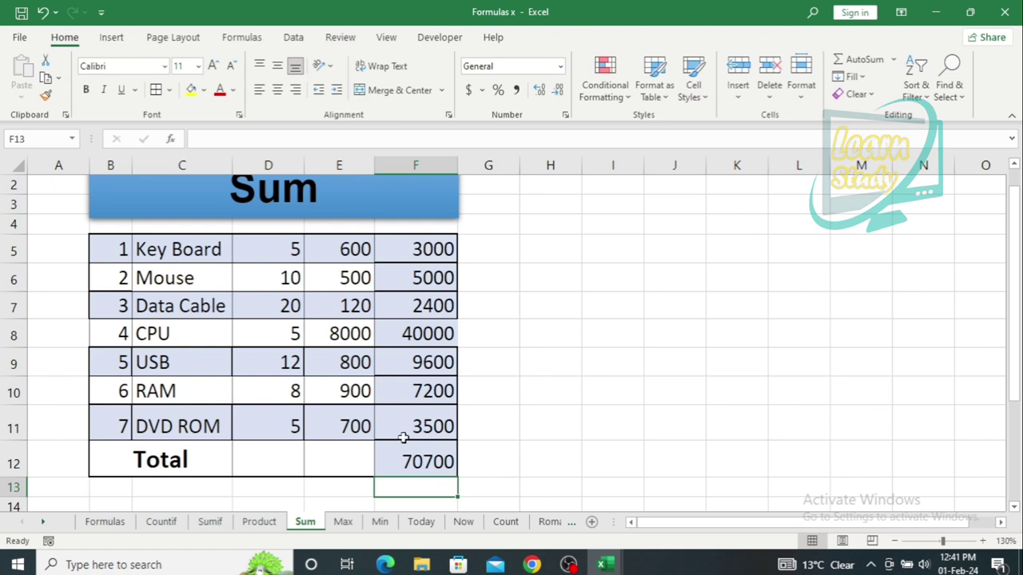
- Total the quantities in D12 with AutoSum (65) and make the 70700 total bold
{"action": "left_click", "coordinate": [277, 458]}
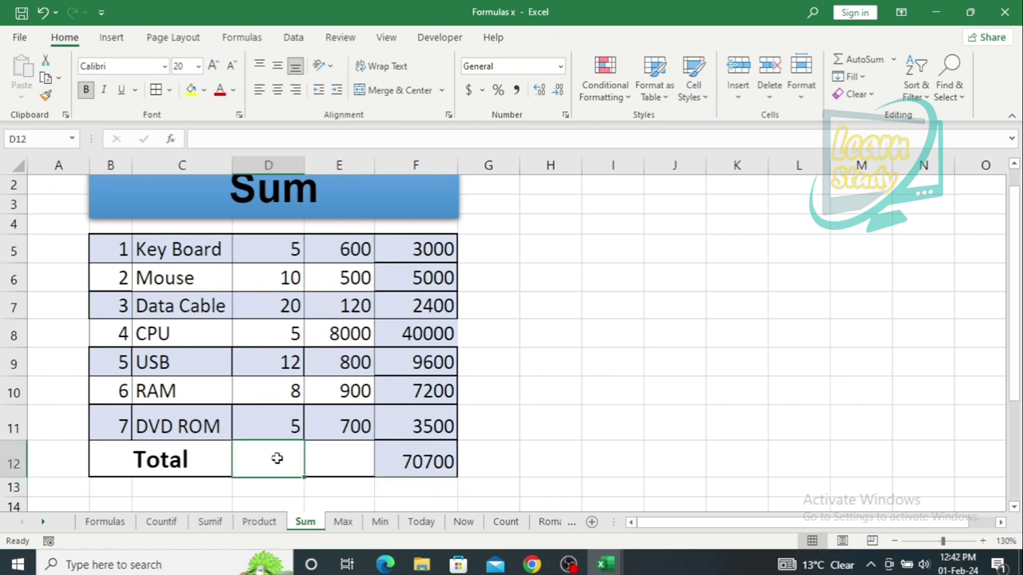
{"action": "key", "text": "alt+equal"}
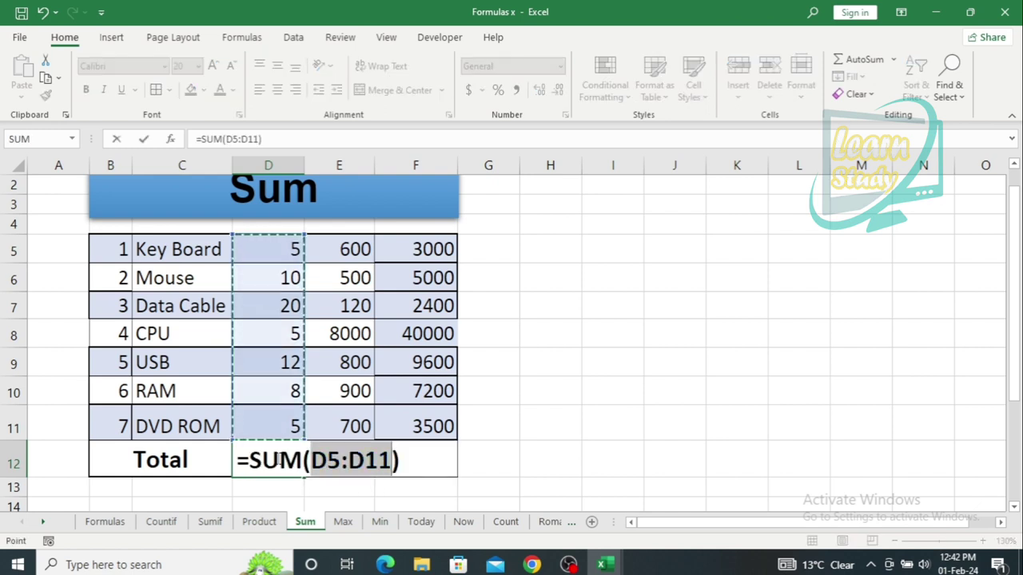
{"action": "key", "text": "Return"}
{"action": "key", "text": "Return"}
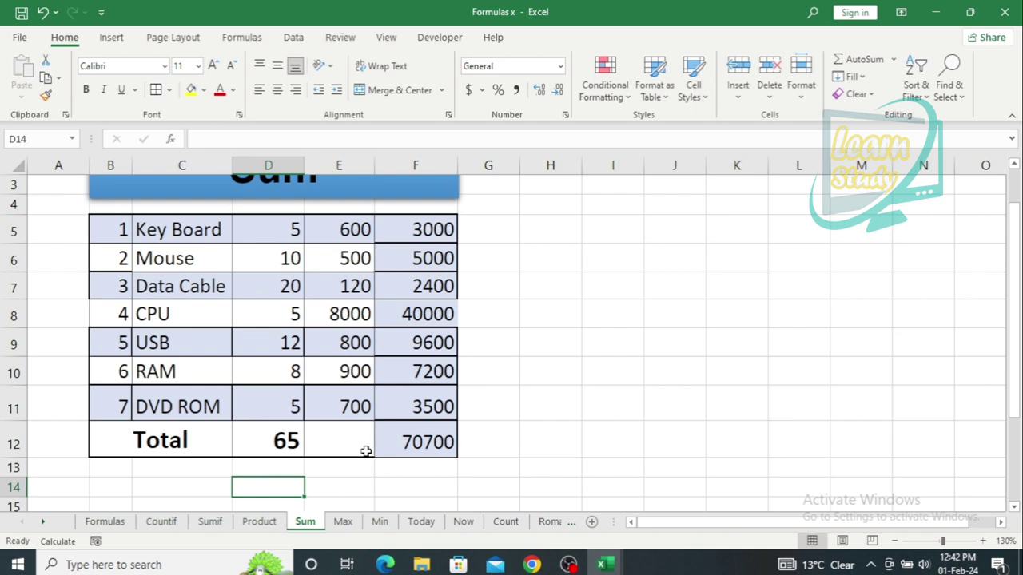
{"action": "left_click", "coordinate": [402, 441]}
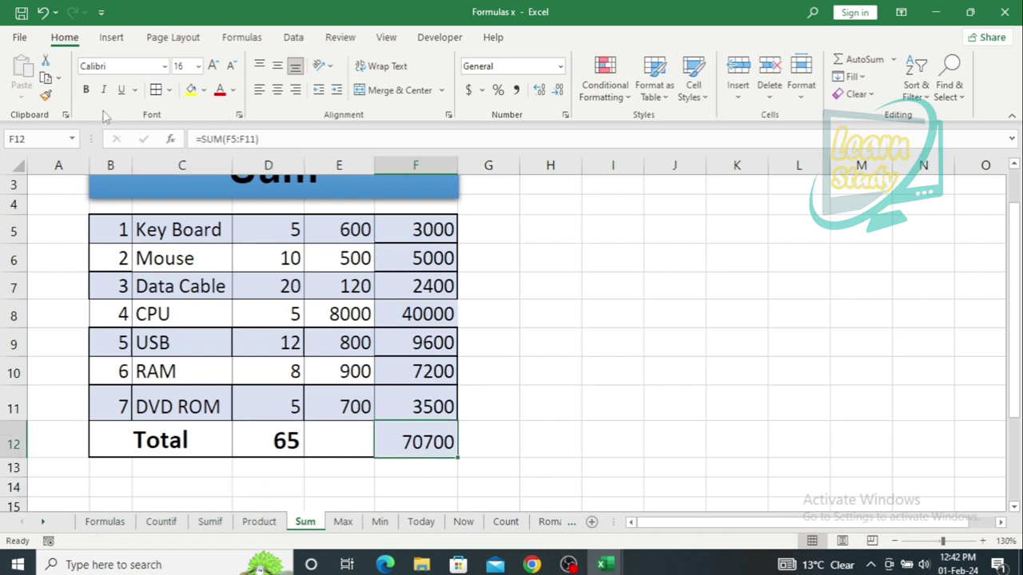
{"action": "left_click", "coordinate": [85, 90]}
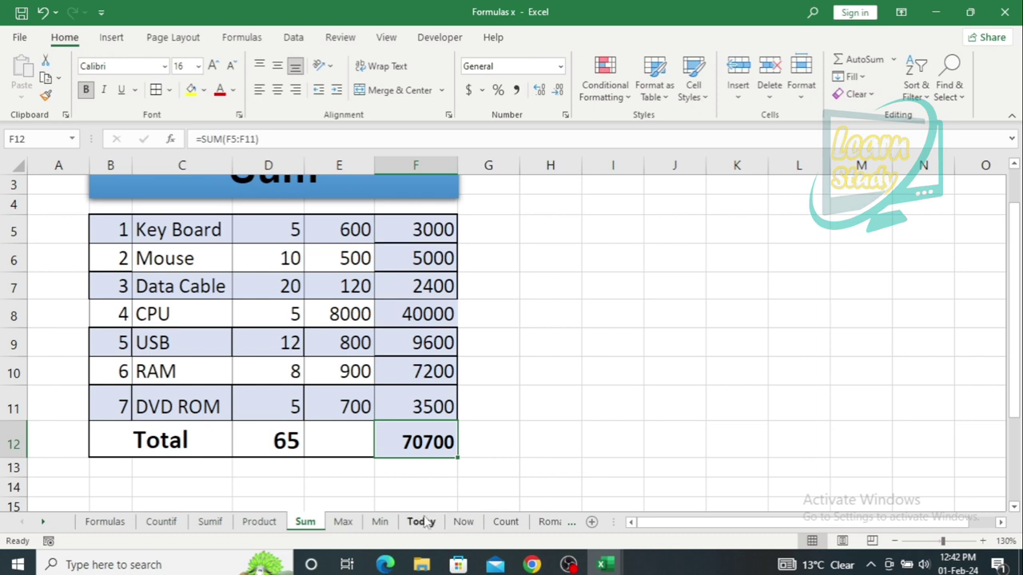
- On the Max sheet, enter =MAX(C6:C13) in F8
{"action": "left_click", "coordinate": [343, 521]}
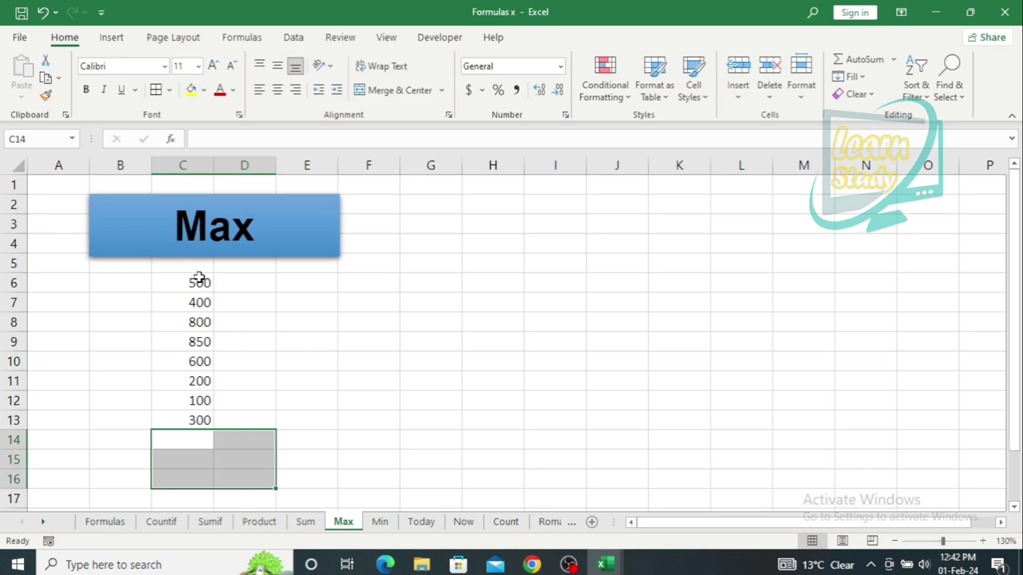
{"action": "left_click_drag", "start_coordinate": [199, 281], "coordinate": [197, 421]}
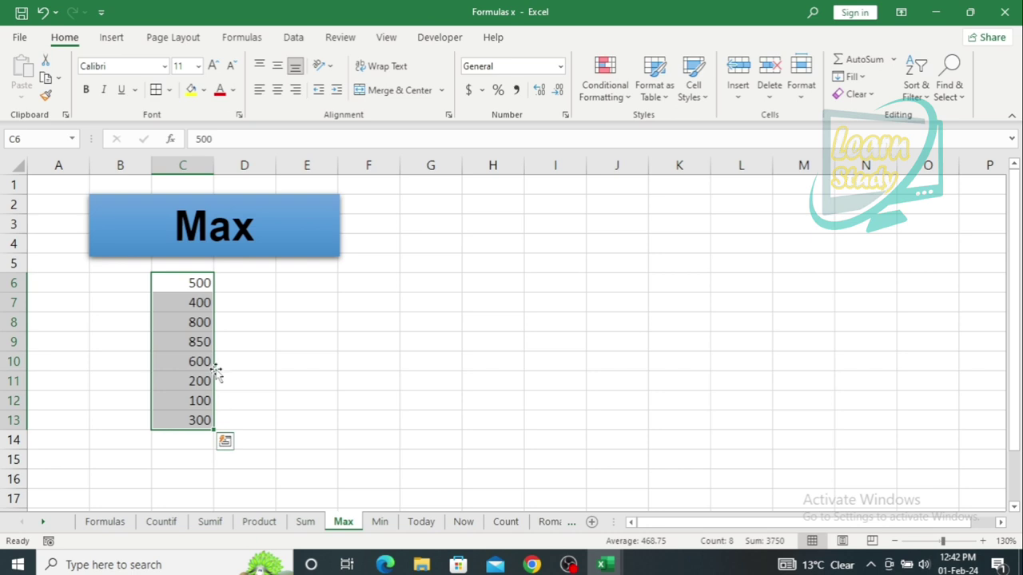
{"action": "left_click", "coordinate": [264, 412]}
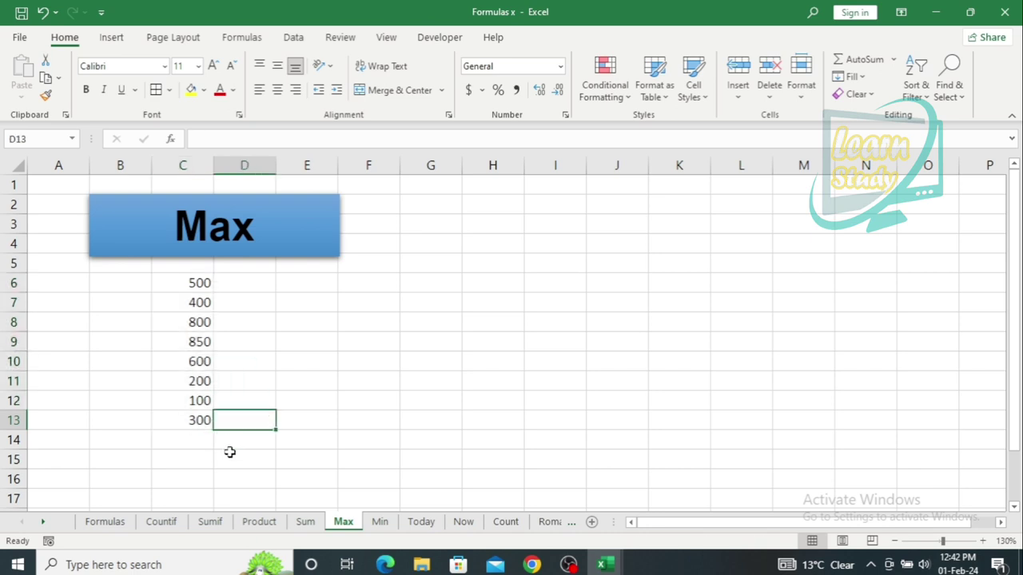
{"action": "left_click", "coordinate": [265, 351]}
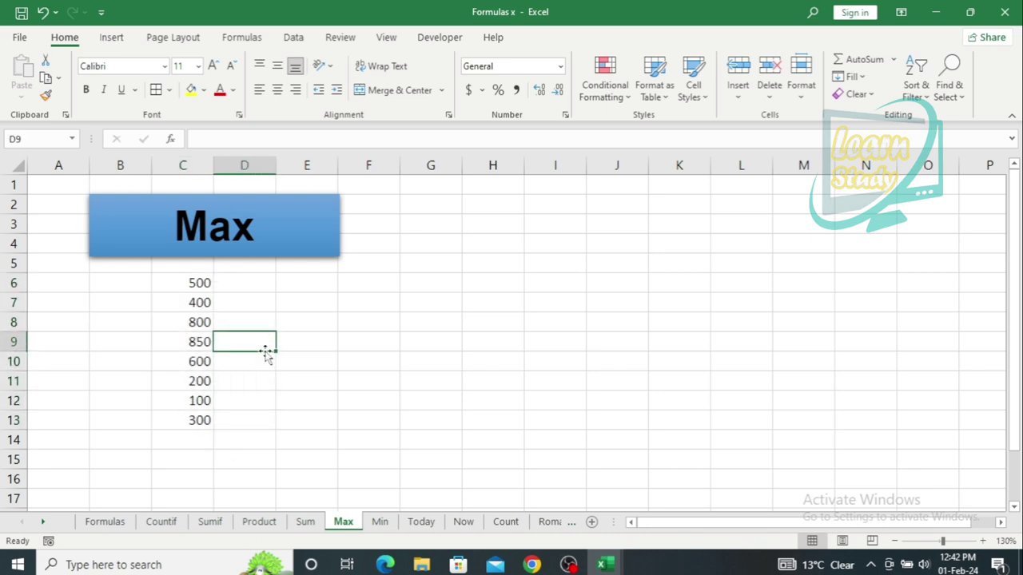
{"action": "left_click", "coordinate": [391, 317]}
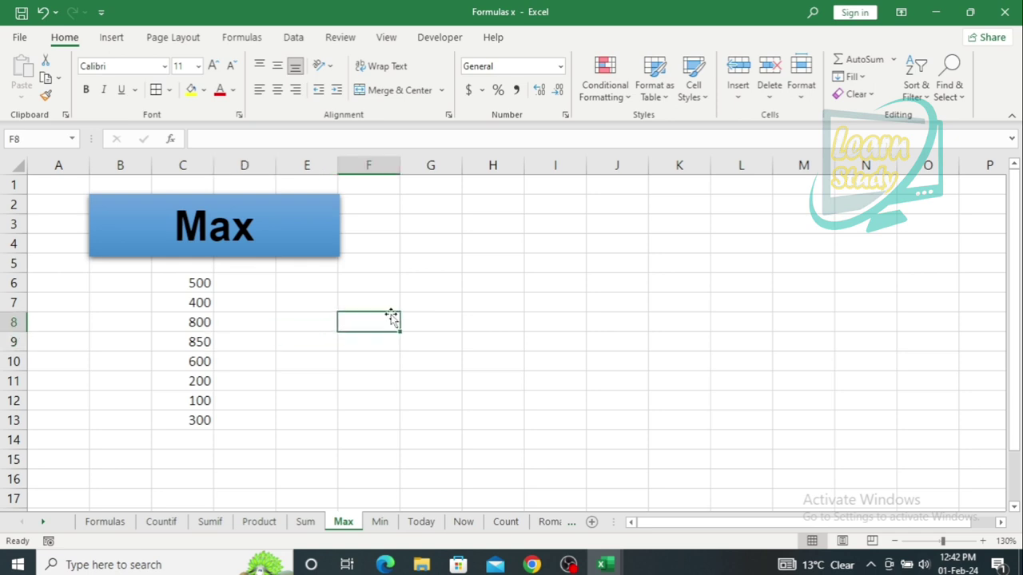
{"action": "type", "text": "=m"}
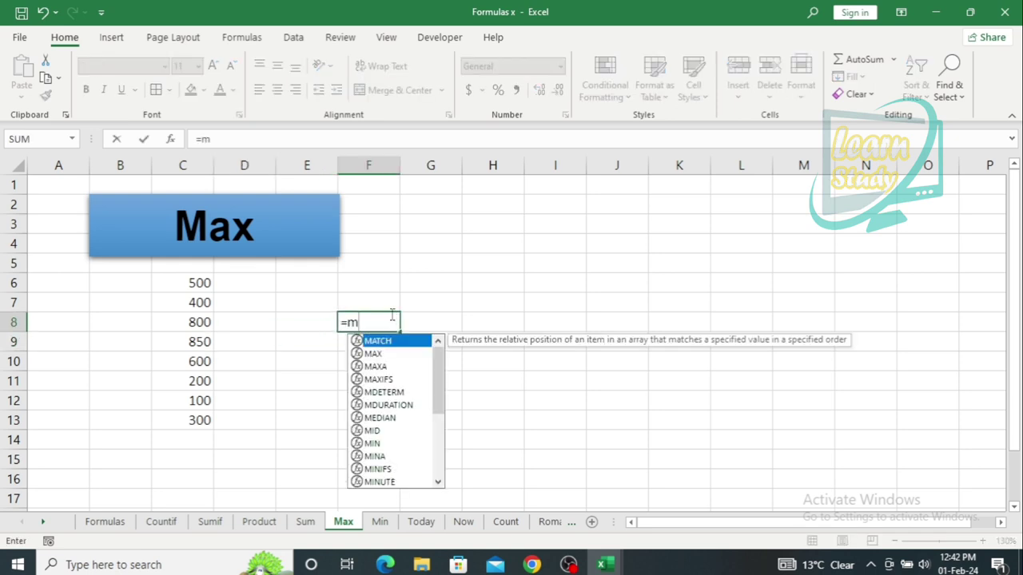
{"action": "type", "text": "ax("}
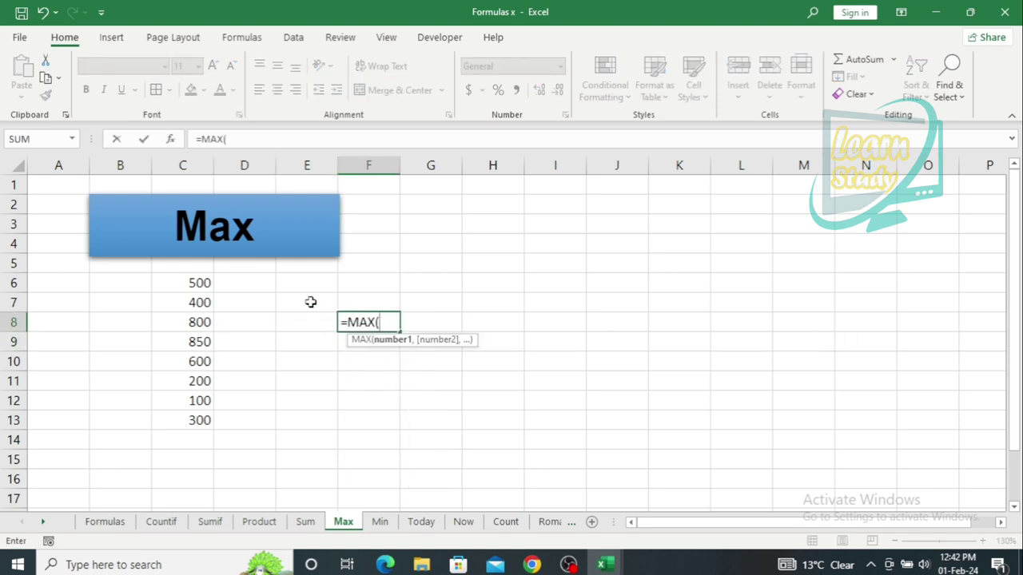
{"action": "mouse_move", "coordinate": [204, 283]}
{"action": "left_mouse_down"}
{"action": "mouse_move", "coordinate": [224, 456]}
{"action": "mouse_move", "coordinate": [202, 421]}
{"action": "left_mouse_up"}
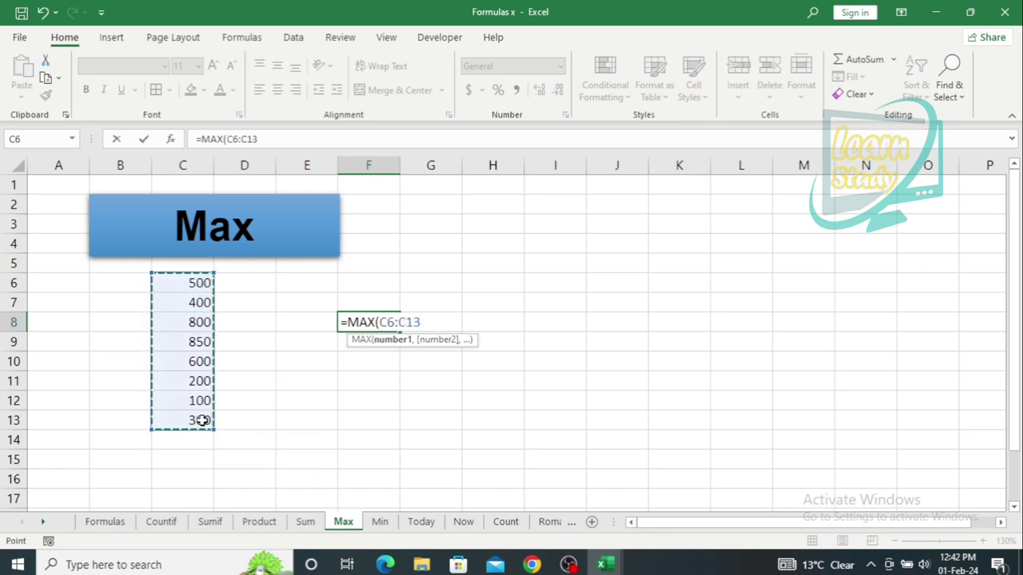
{"action": "key", "text": "Return"}
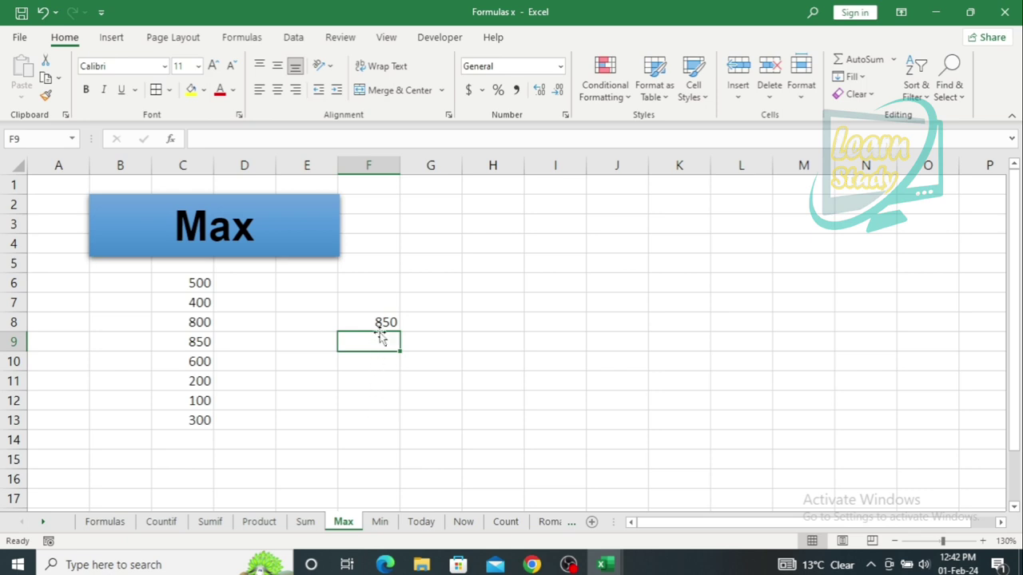
- Change C8 from 800 to 900 so the maximum shows 900
{"action": "left_click", "coordinate": [204, 327]}
{"action": "type", "text": "900"}
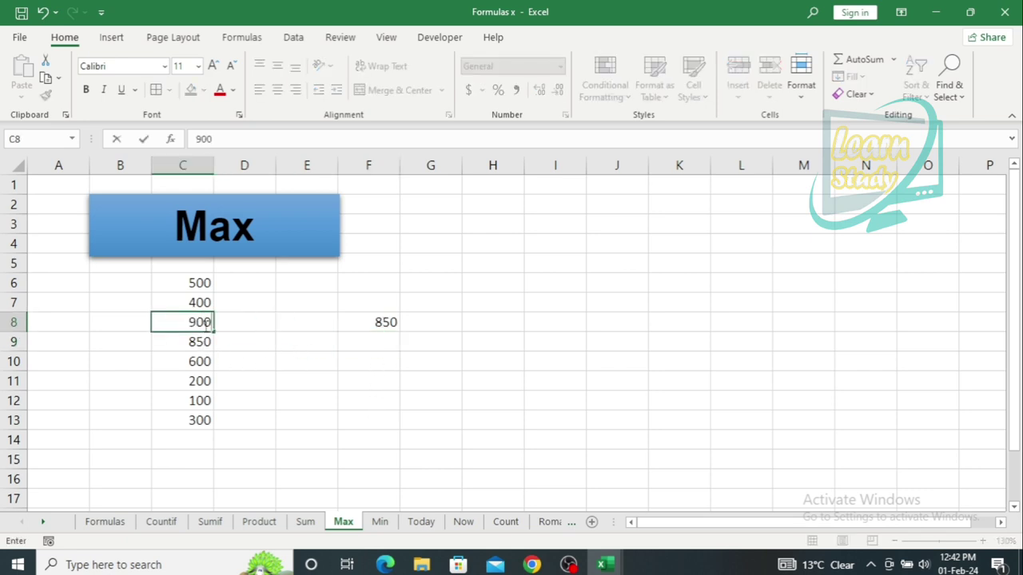
{"action": "key", "text": "Return"}
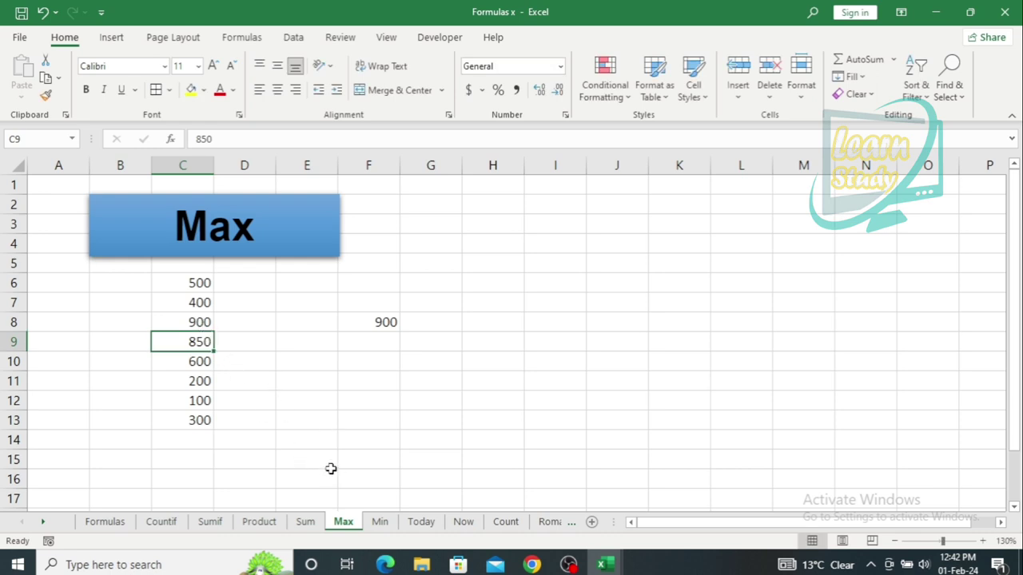
- On the Min sheet, enter =MIN(C6:C16) in E10
{"action": "left_click", "coordinate": [381, 522]}
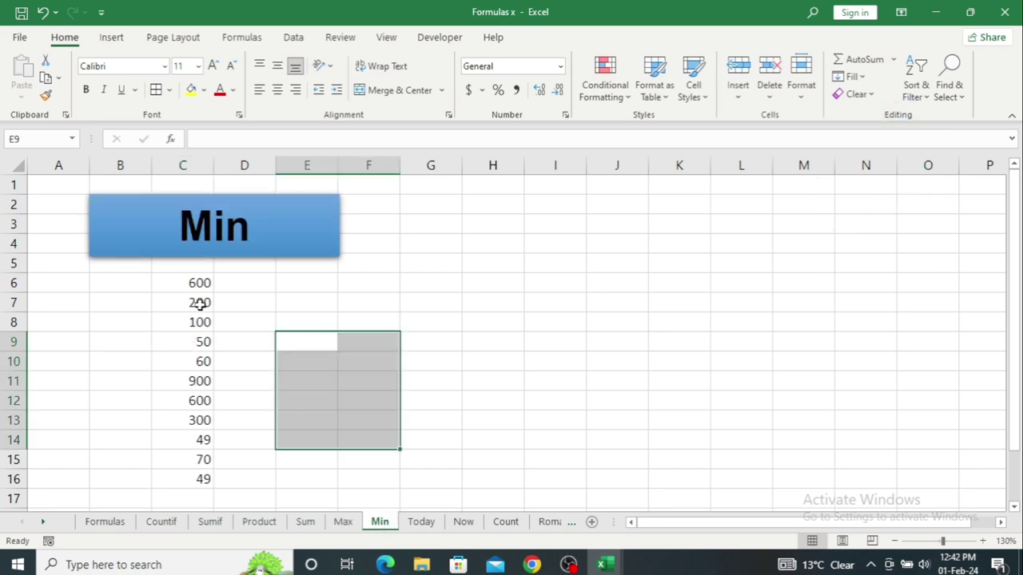
{"action": "left_click_drag", "start_coordinate": [199, 283], "coordinate": [264, 438]}
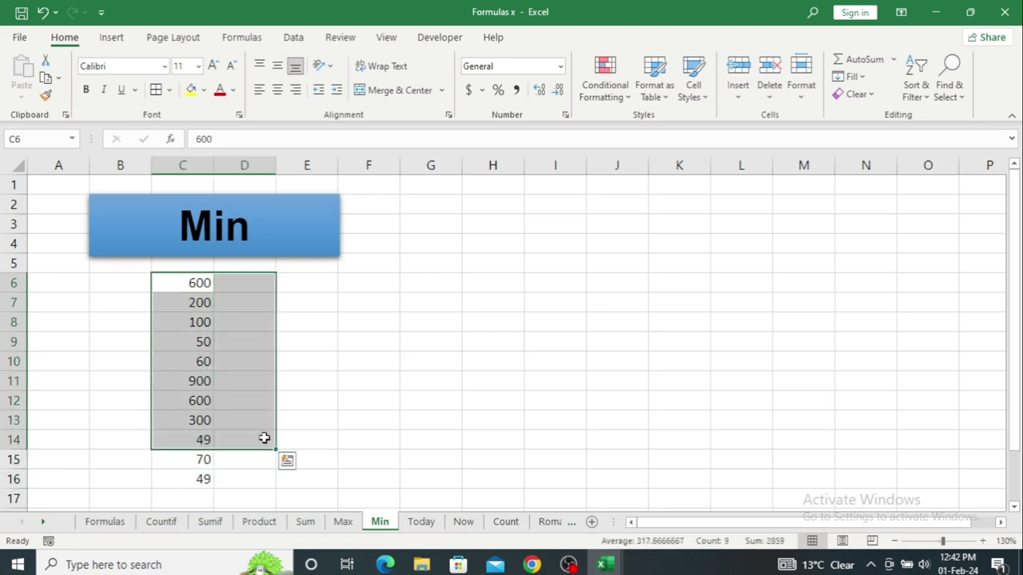
{"action": "left_click", "coordinate": [325, 355]}
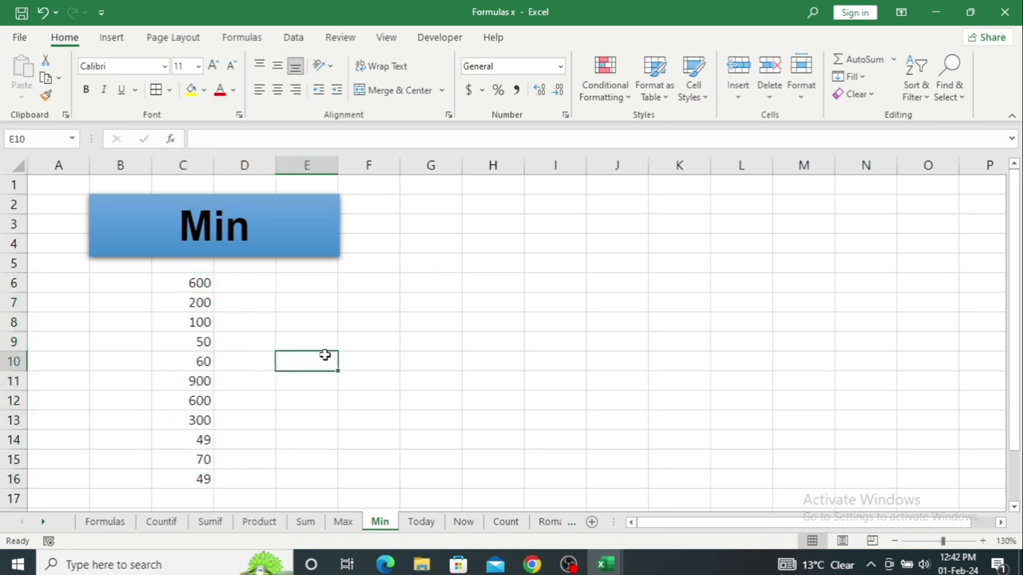
{"action": "type", "text": "=mi"}
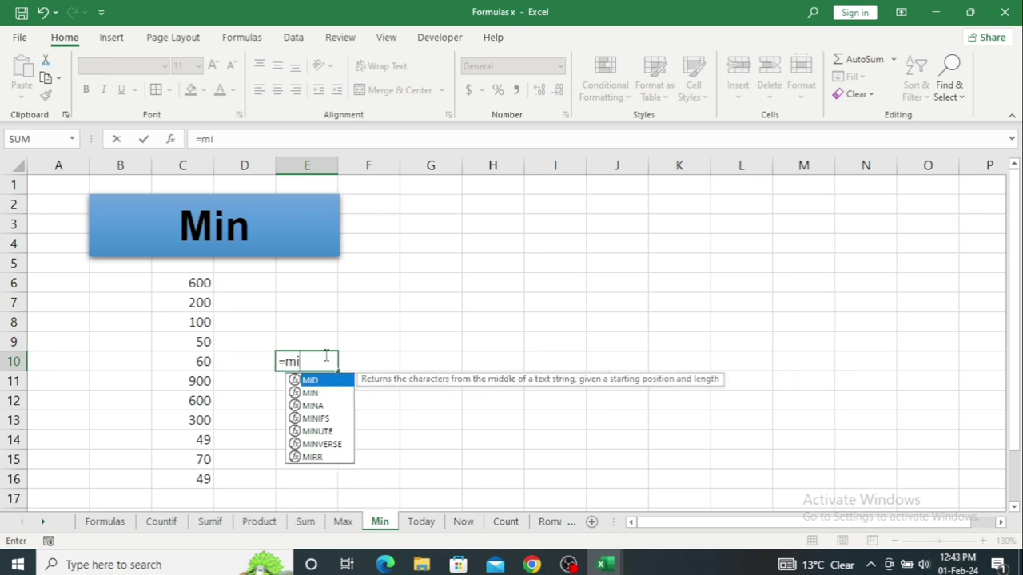
{"action": "type", "text": "n"}
{"action": "key", "text": "Tab"}
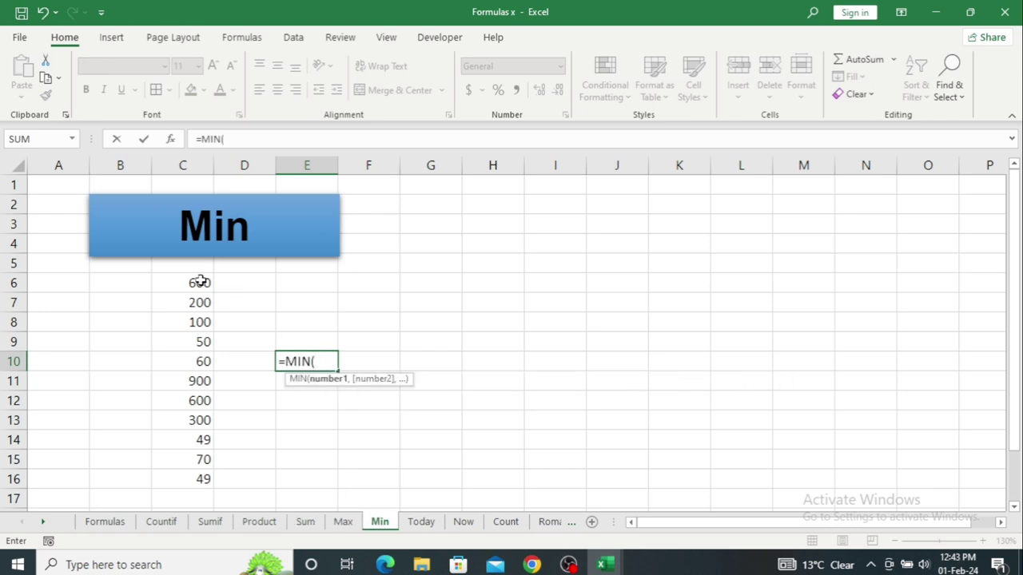
{"action": "left_click_drag", "start_coordinate": [199, 281], "coordinate": [210, 473]}
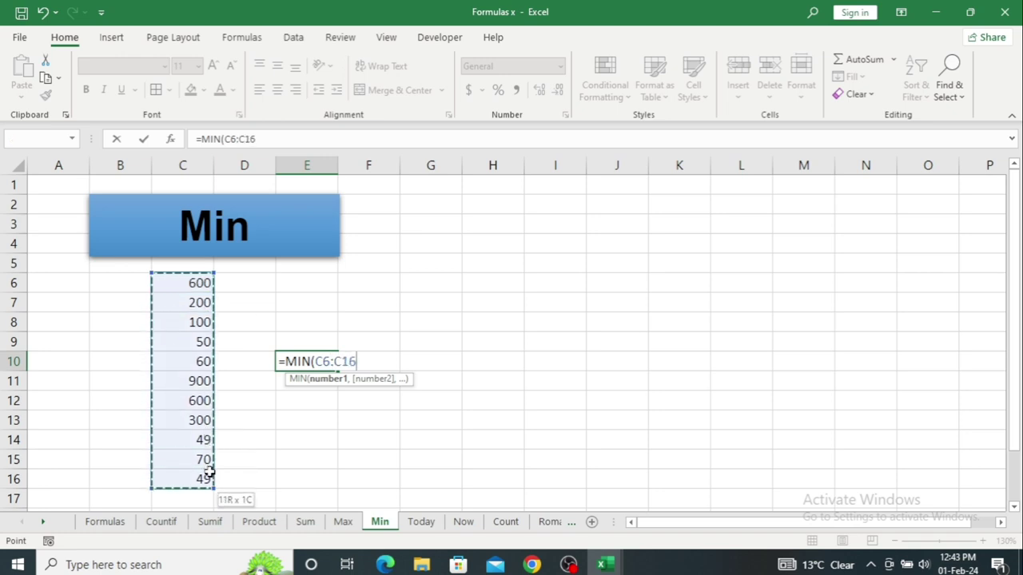
{"action": "key", "text": "Return"}
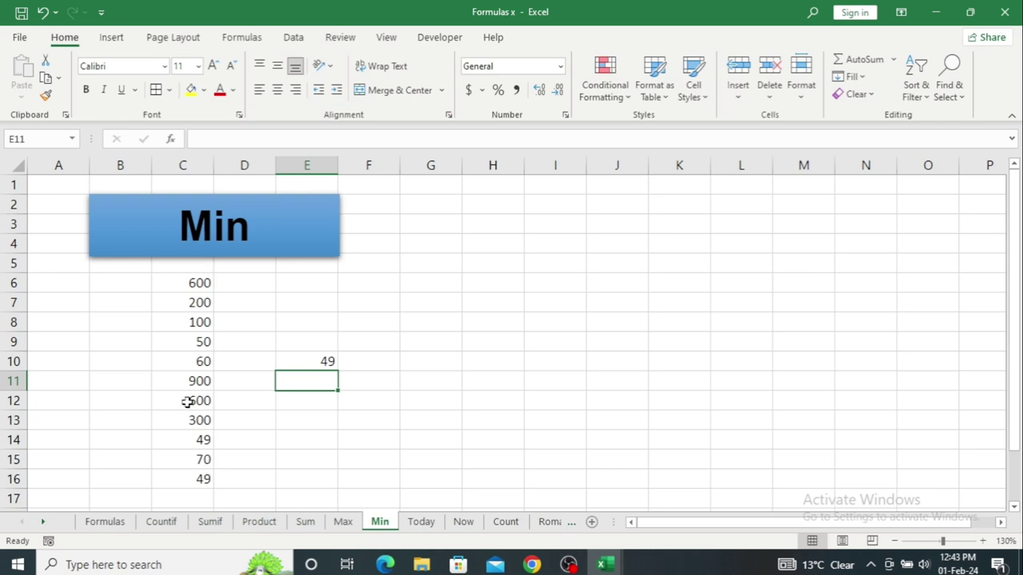
- Change C11 from 900 to 44 so the minimum shows 44
{"action": "left_click", "coordinate": [193, 377]}
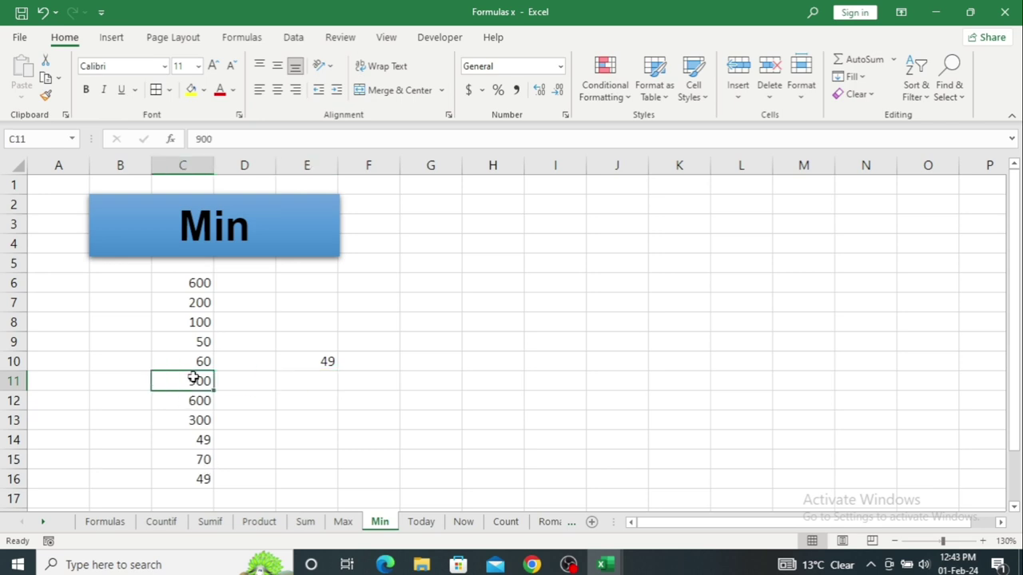
{"action": "type", "text": "44"}
{"action": "key", "text": "Down"}
{"action": "key", "text": "Down"}
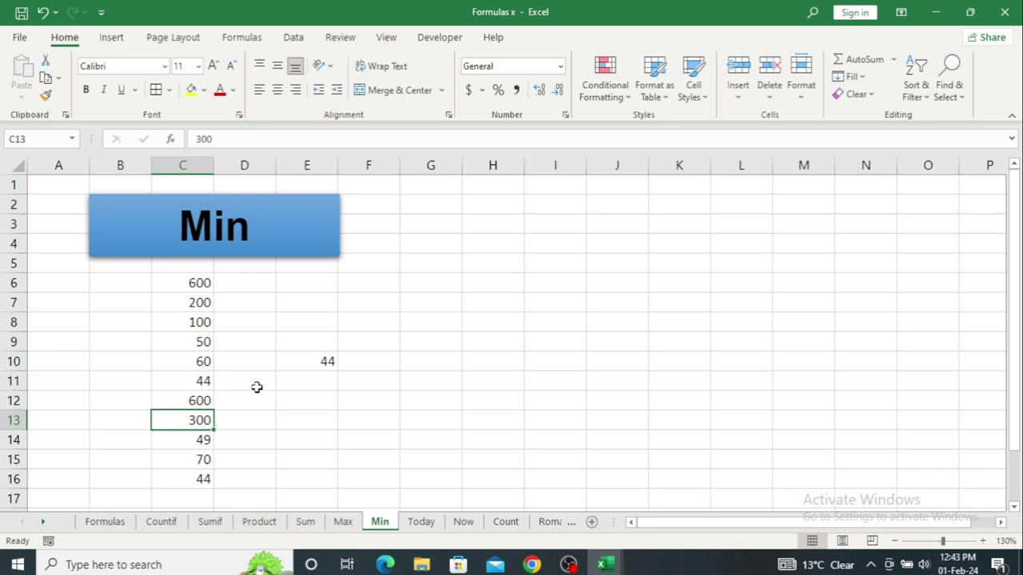
{"action": "left_click", "coordinate": [424, 524]}
- Enter =TODAY() in C6 to show today's live date
{"action": "left_click", "coordinate": [411, 432]}
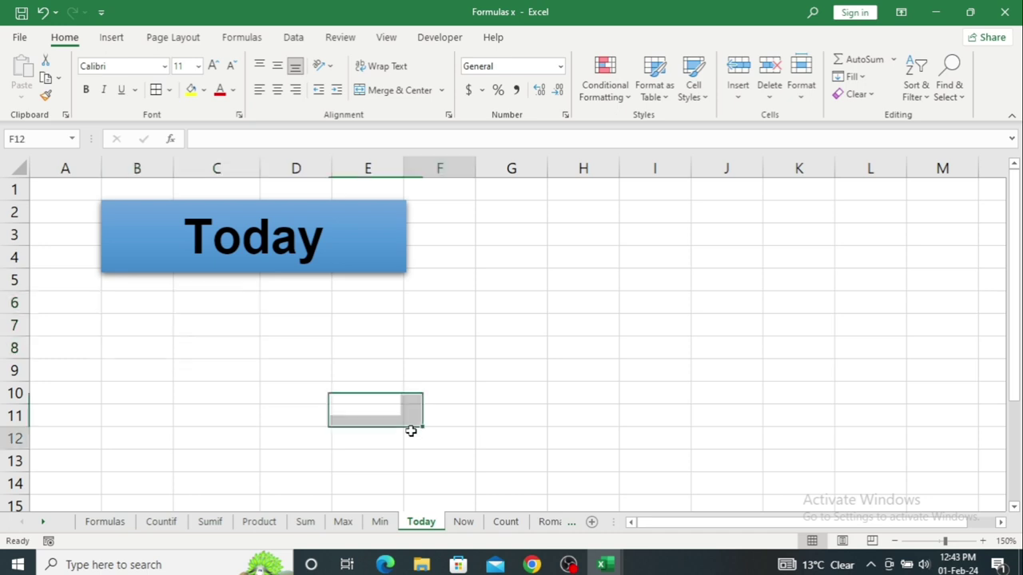
{"action": "left_click", "coordinate": [218, 304]}
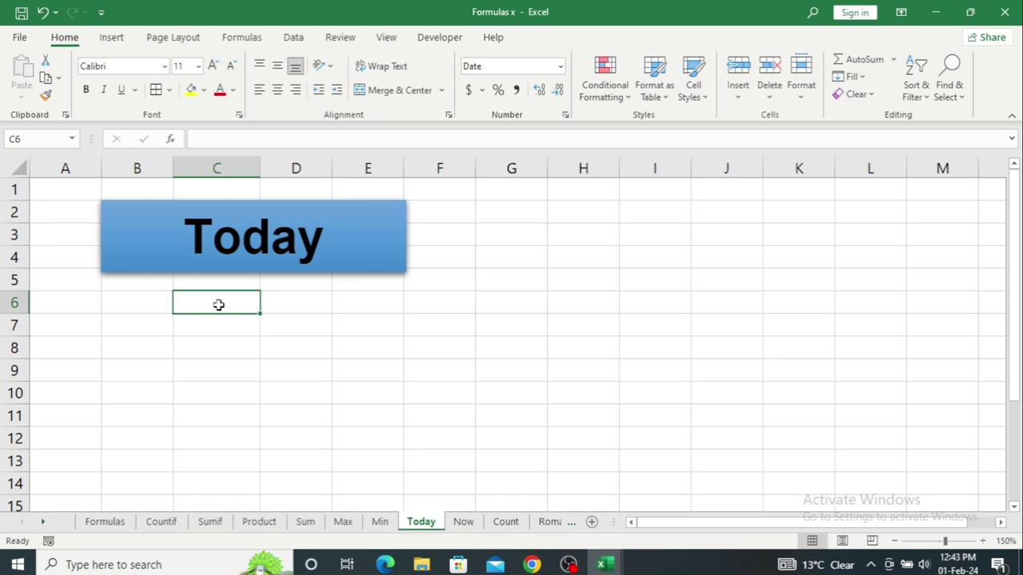
{"action": "type", "text": "="}
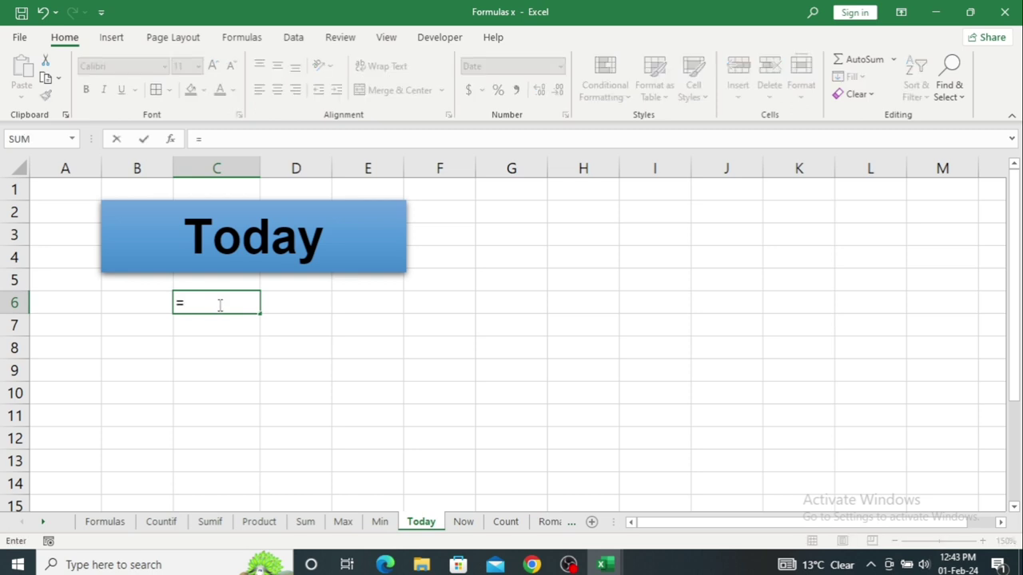
{"action": "type", "text": "tod"}
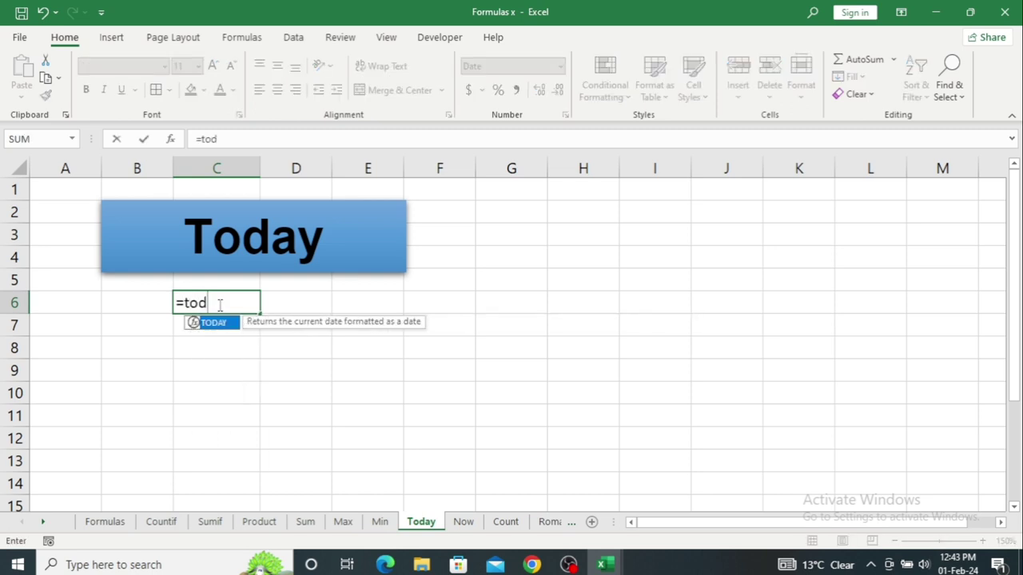
{"action": "type", "text": "ay"}
{"action": "key", "text": "Tab"}
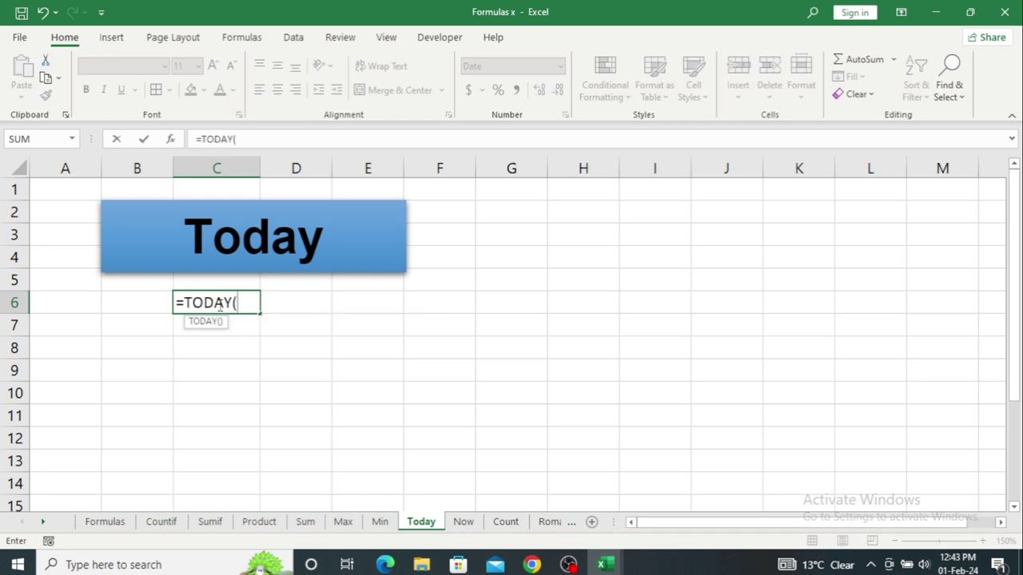
{"action": "type", "text": ")"}
{"action": "key", "text": "Return"}
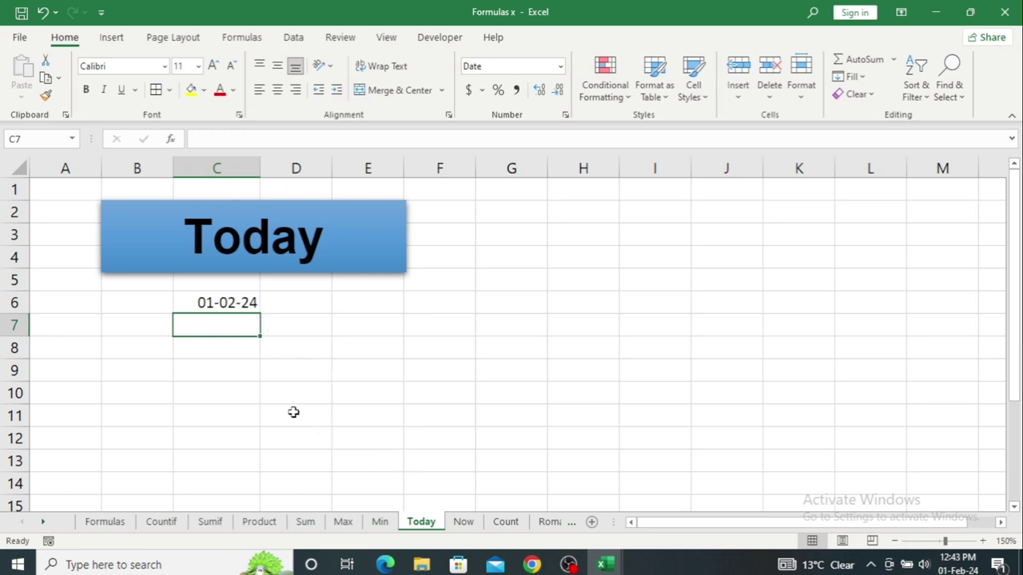
- Type the fixed date 01-02-2024 in C8 and insert the current time in C9
{"action": "left_click", "coordinate": [214, 356]}
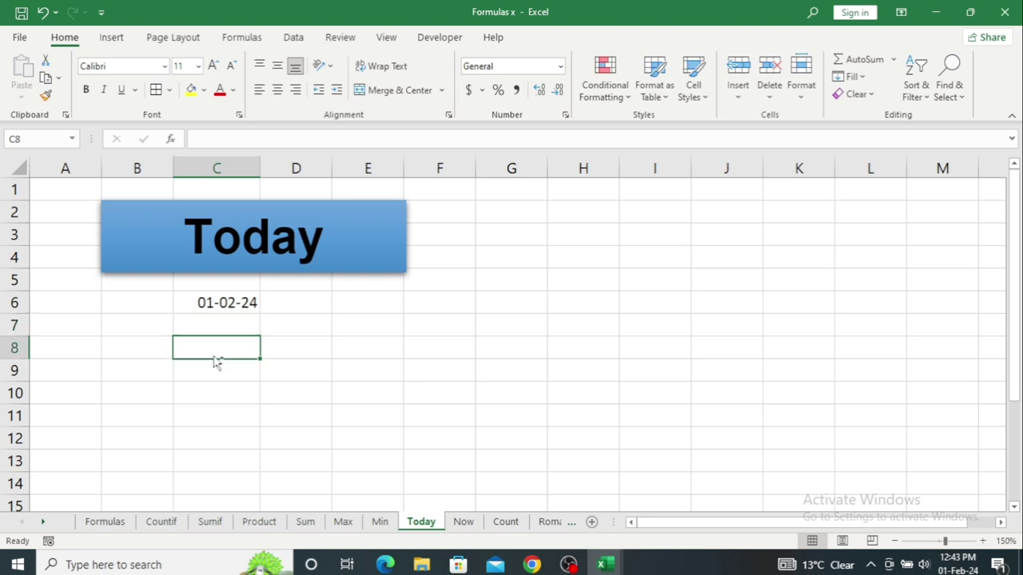
{"action": "type", "text": "01-02-2024"}
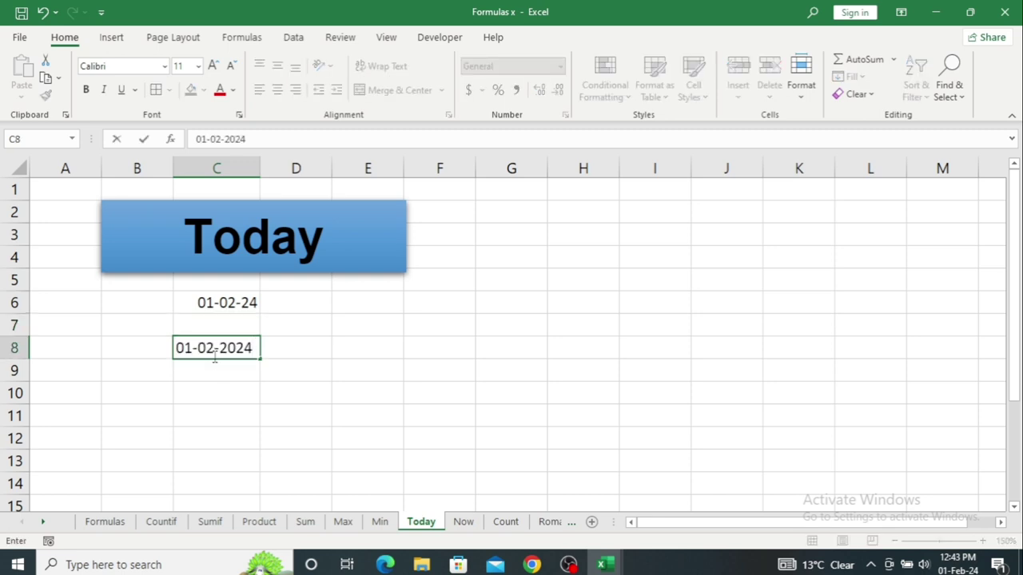
{"action": "key", "text": "Return"}
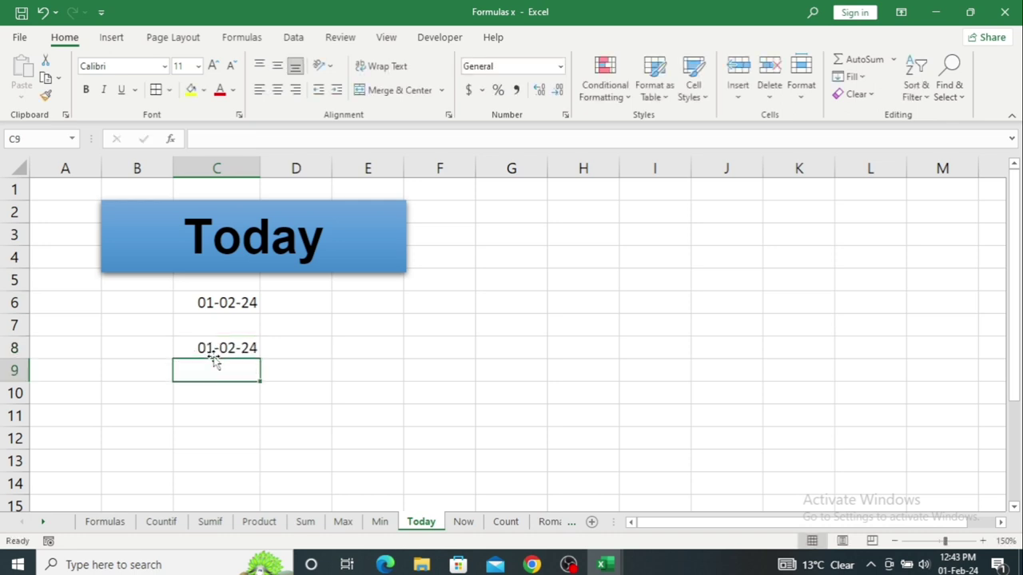
{"action": "key", "text": "ctrl+shift+semicolon"}
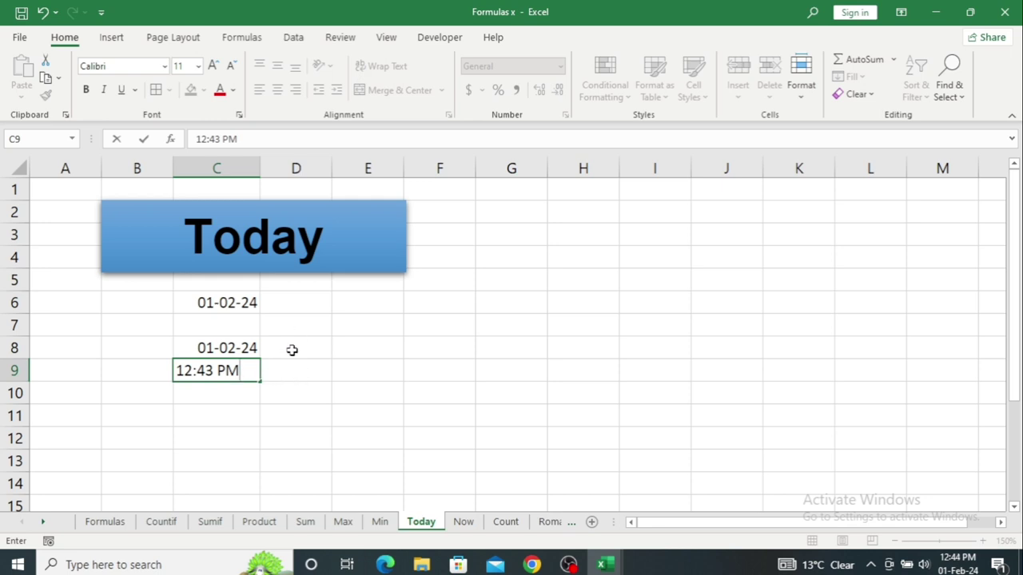
- Enter =NOW() in C6 of the Now sheet to show the current date and time
{"action": "left_click", "coordinate": [463, 522]}
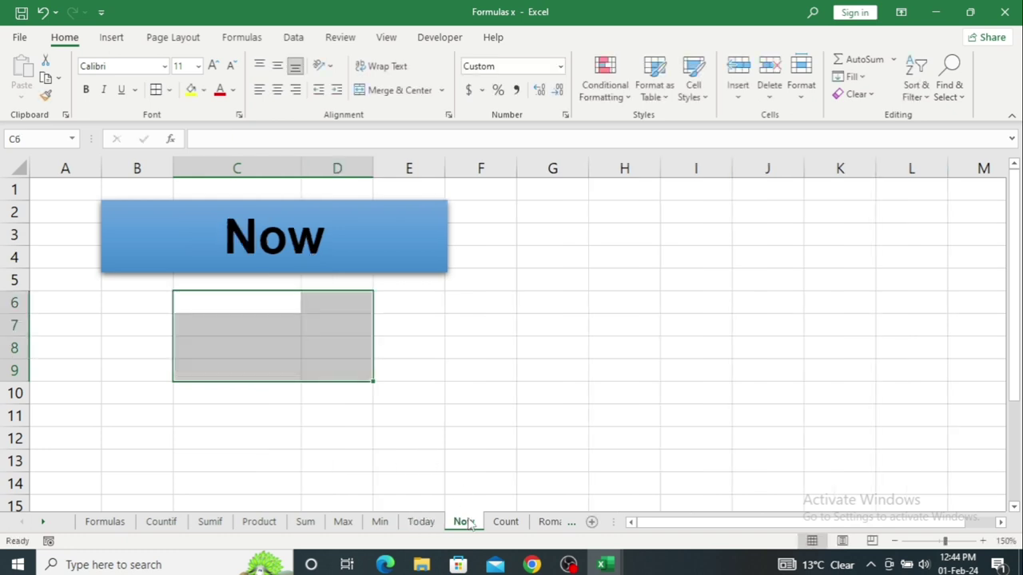
{"action": "left_click", "coordinate": [250, 309]}
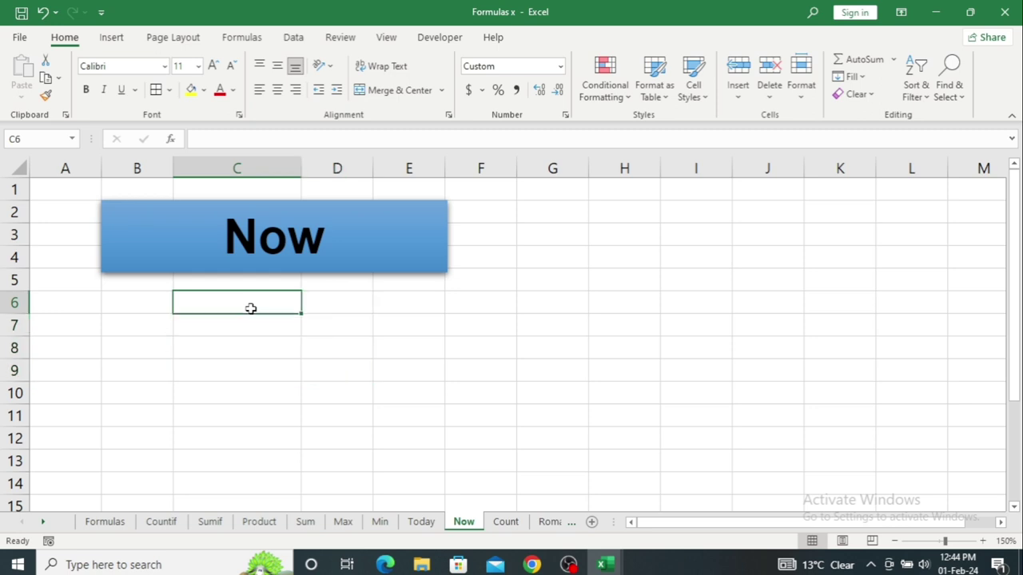
{"action": "type", "text": "="}
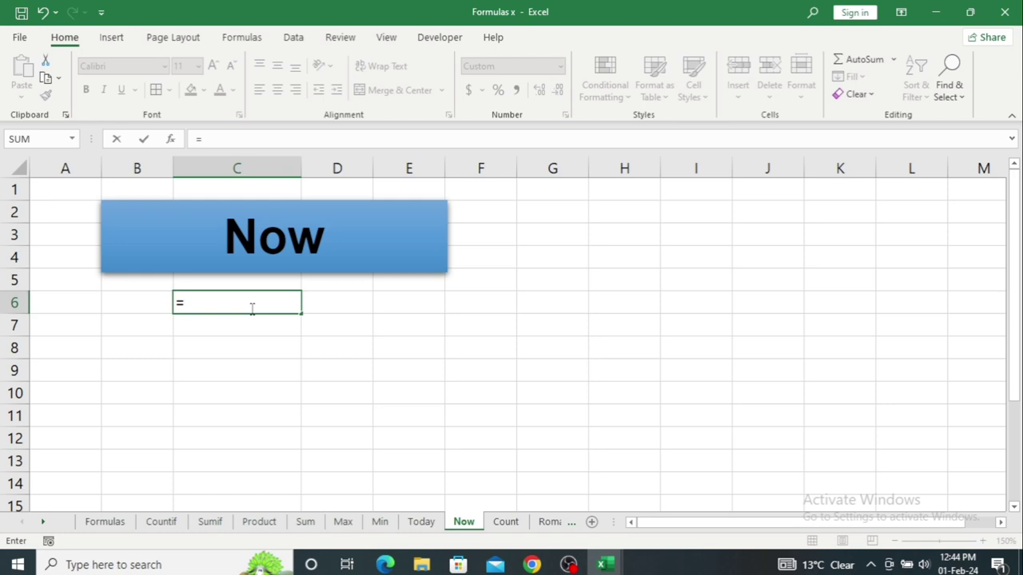
{"action": "type", "text": "no"}
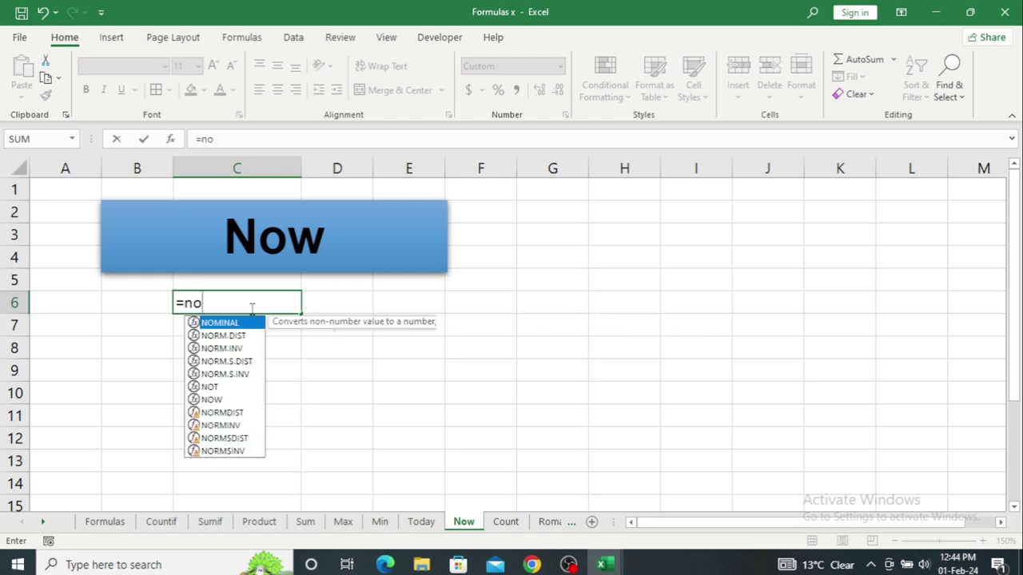
{"action": "type", "text": "w"}
{"action": "key", "text": "Tab"}
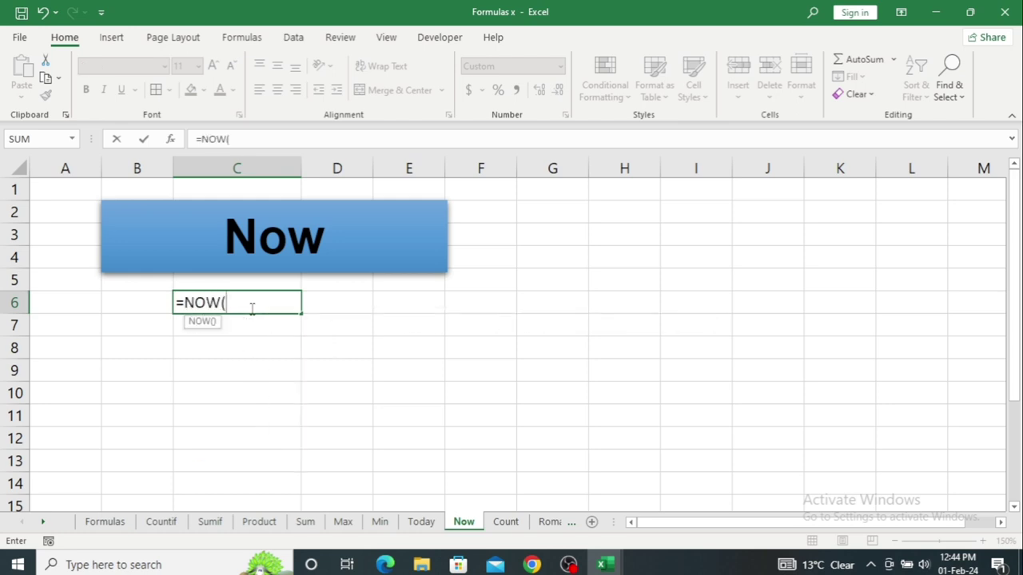
{"action": "type", "text": ")"}
{"action": "key", "text": "Return"}
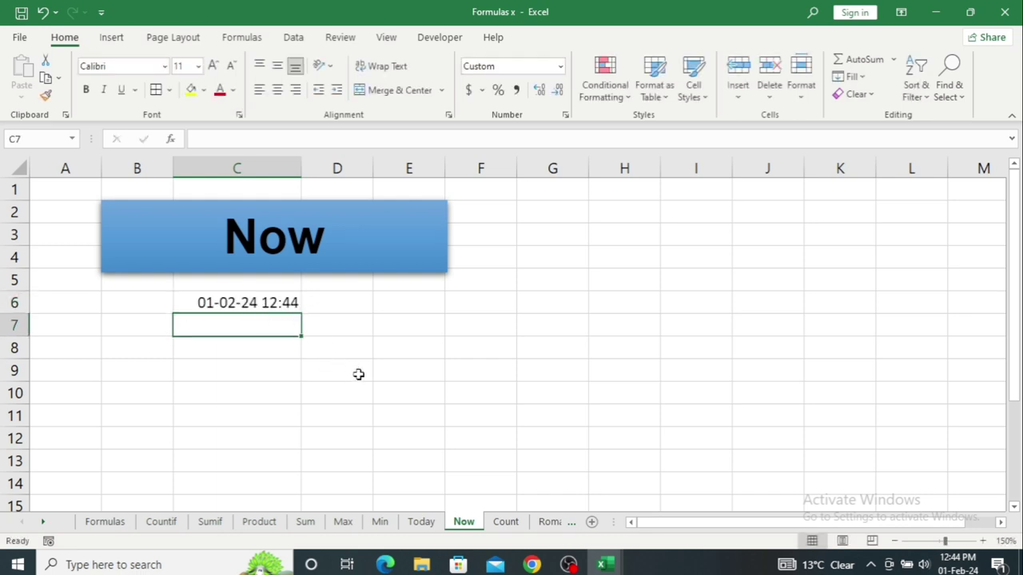
{"action": "left_click", "coordinate": [506, 522]}
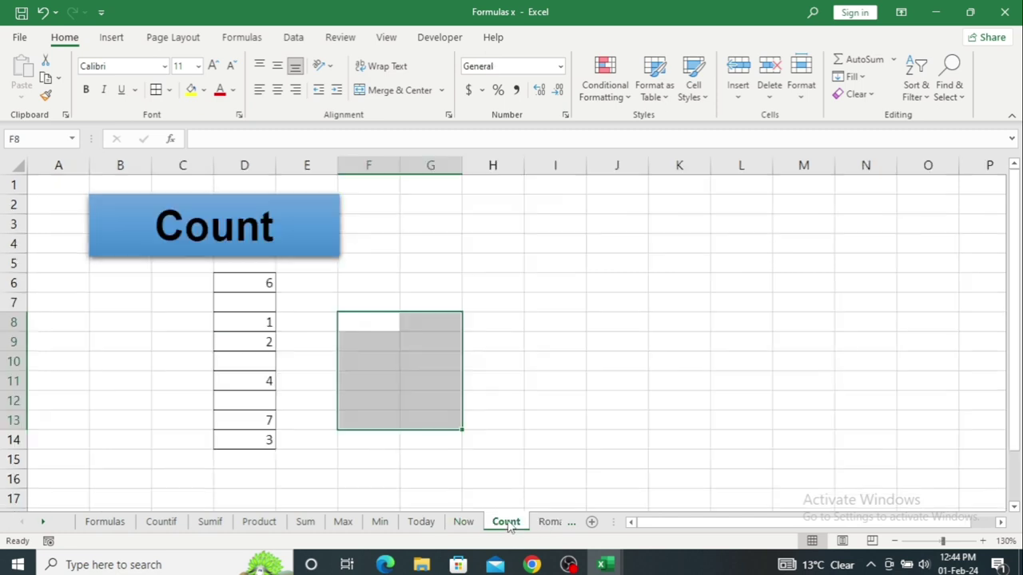
- Enter =COUNT(D6:D14) in F9 of the Count sheet, giving 6
{"action": "left_click", "coordinate": [415, 466]}
{"action": "left_click", "coordinate": [365, 341]}
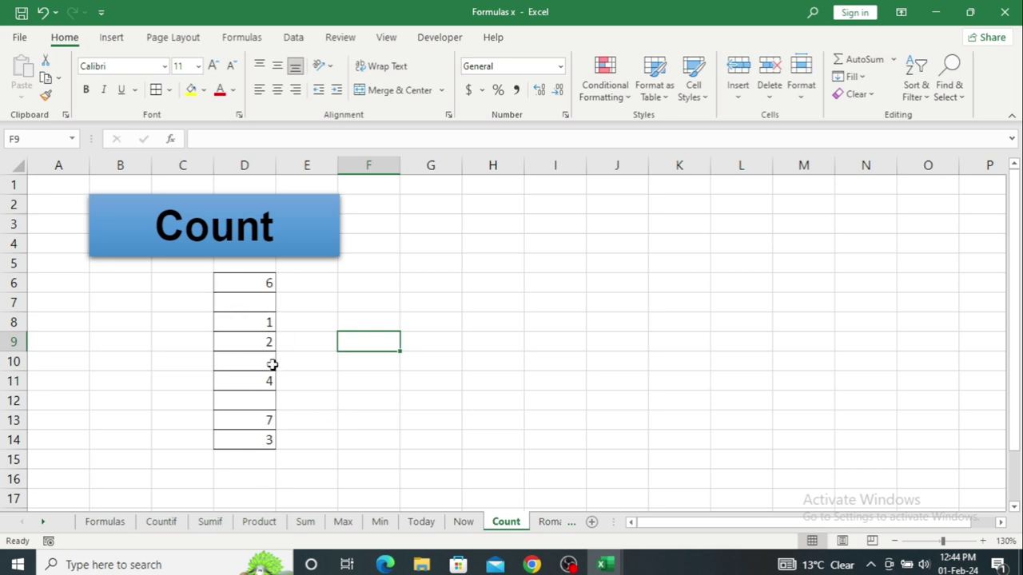
{"action": "type", "text": "=c"}
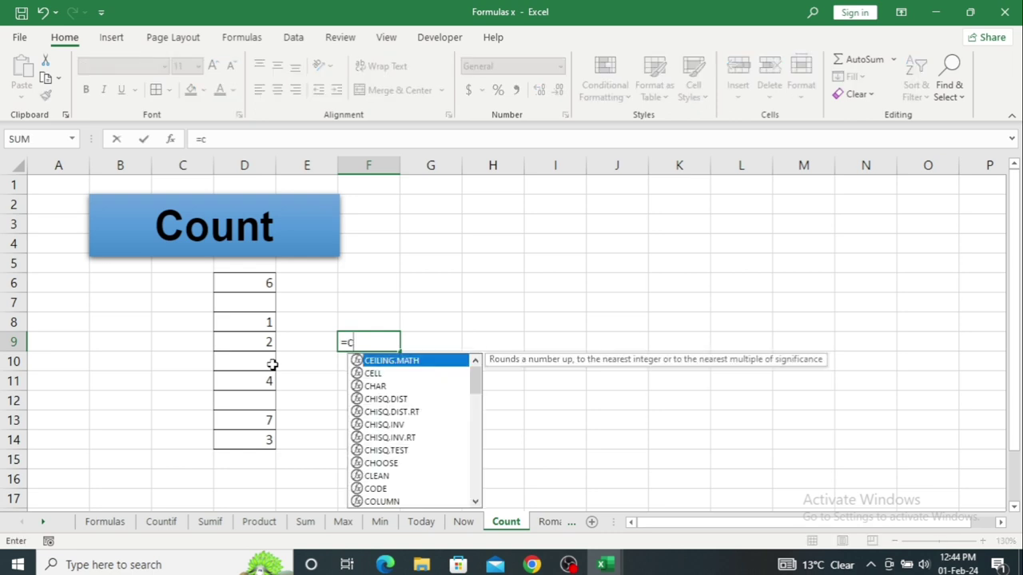
{"action": "type", "text": "oun"}
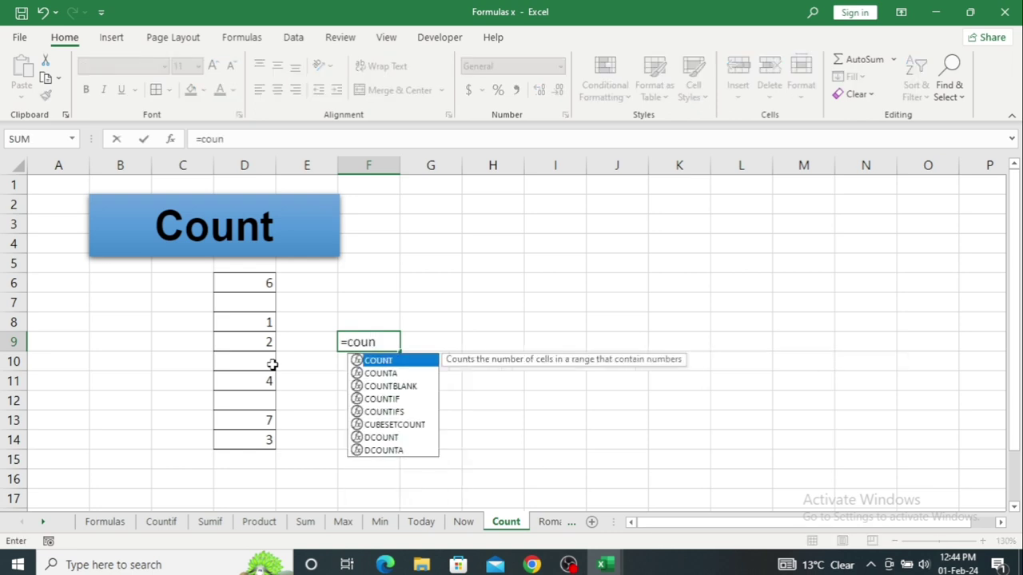
{"action": "key", "text": "Tab"}
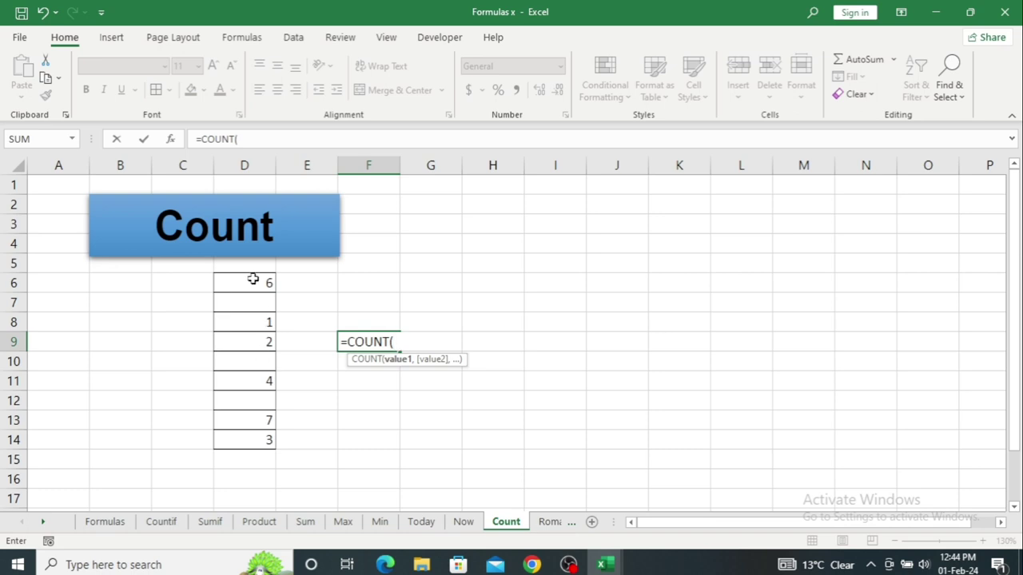
{"action": "left_click_drag", "start_coordinate": [253, 279], "coordinate": [260, 432]}
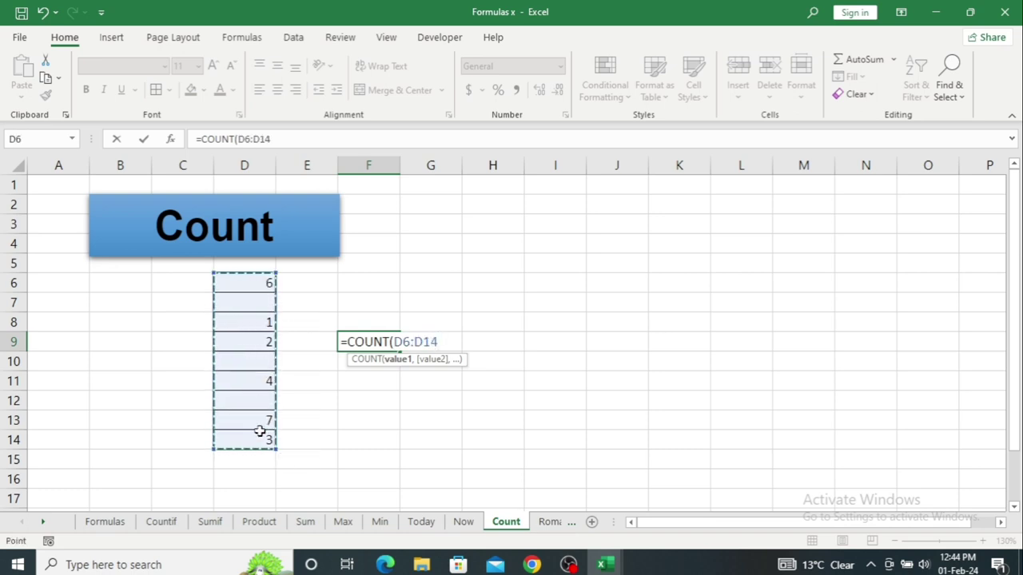
{"action": "key", "text": "Return"}
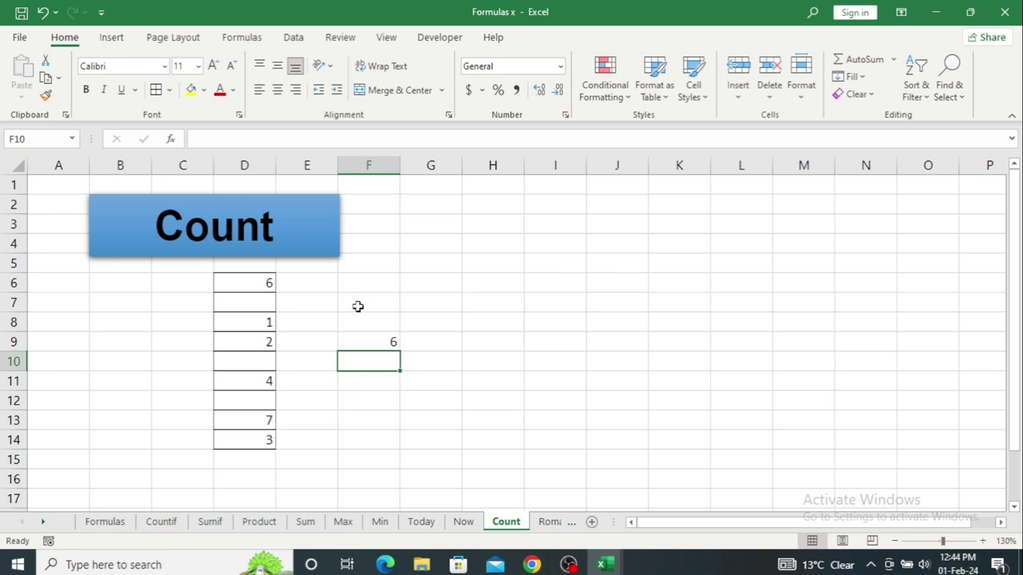
{"action": "left_click", "coordinate": [383, 338]}
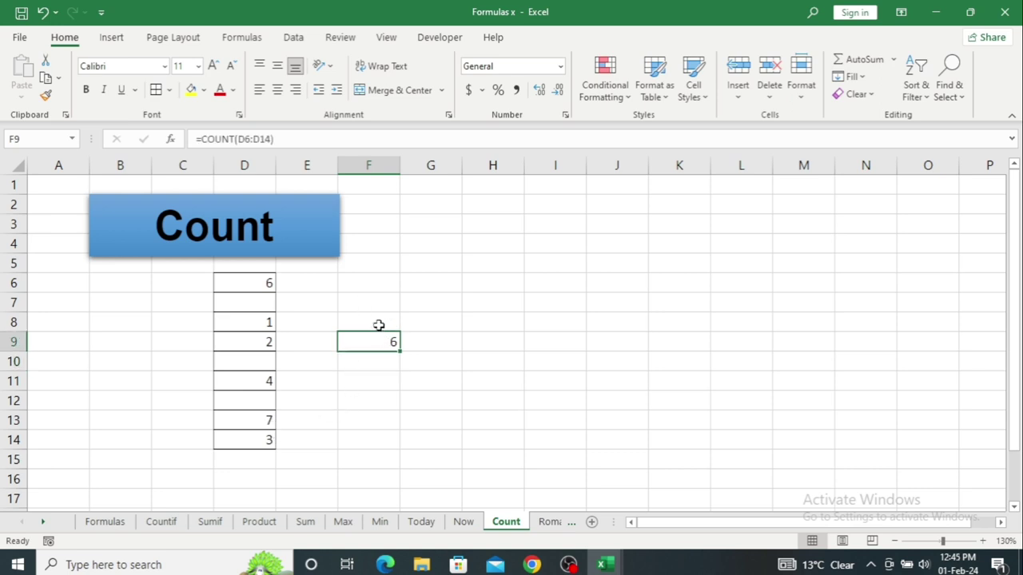
{"action": "left_click", "coordinate": [379, 324]}
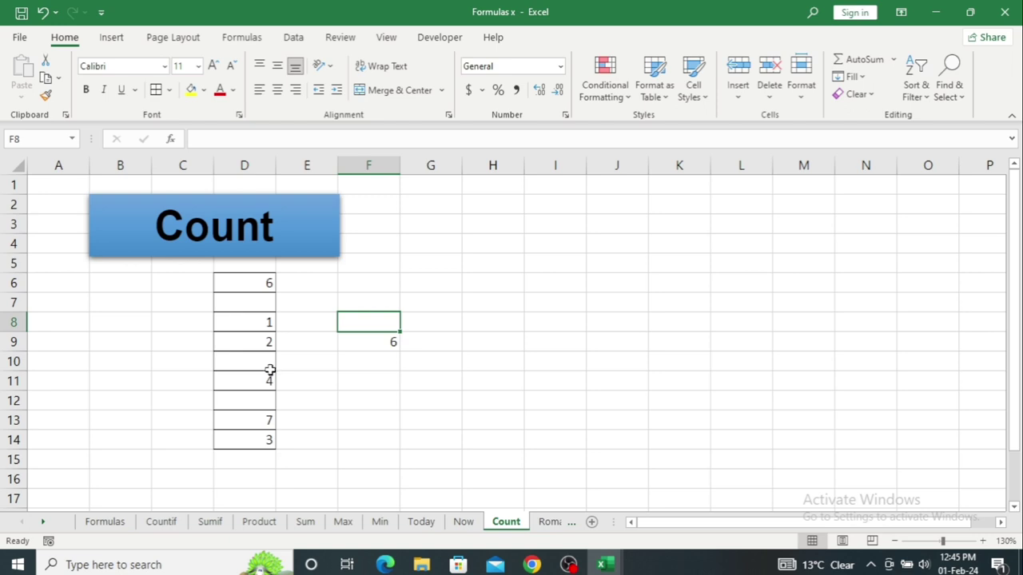
- Enter =COUNTBLANK(D6:D14) in F8 to count the blank cells
{"action": "type", "text": "=c"}
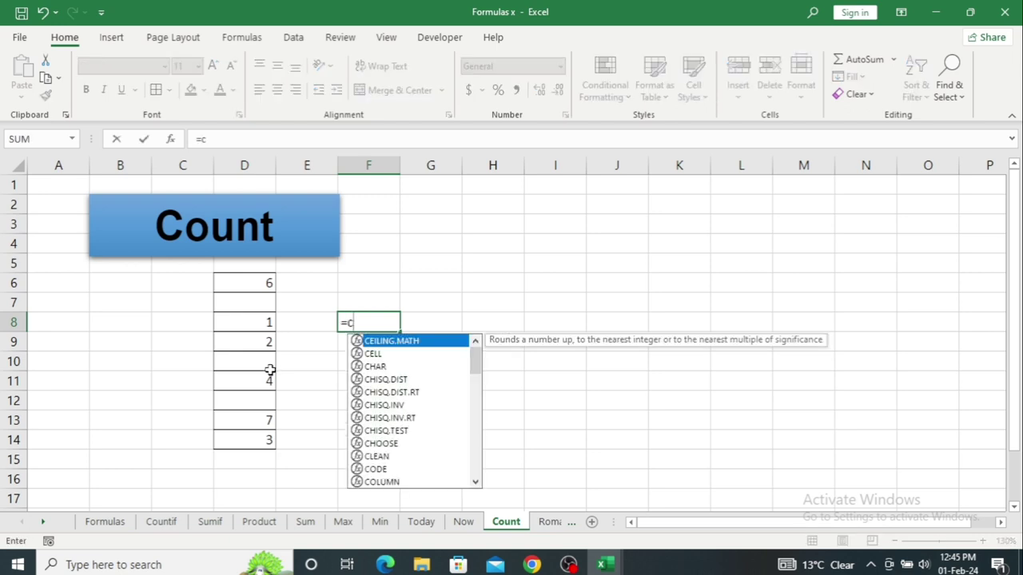
{"action": "type", "text": "ount"}
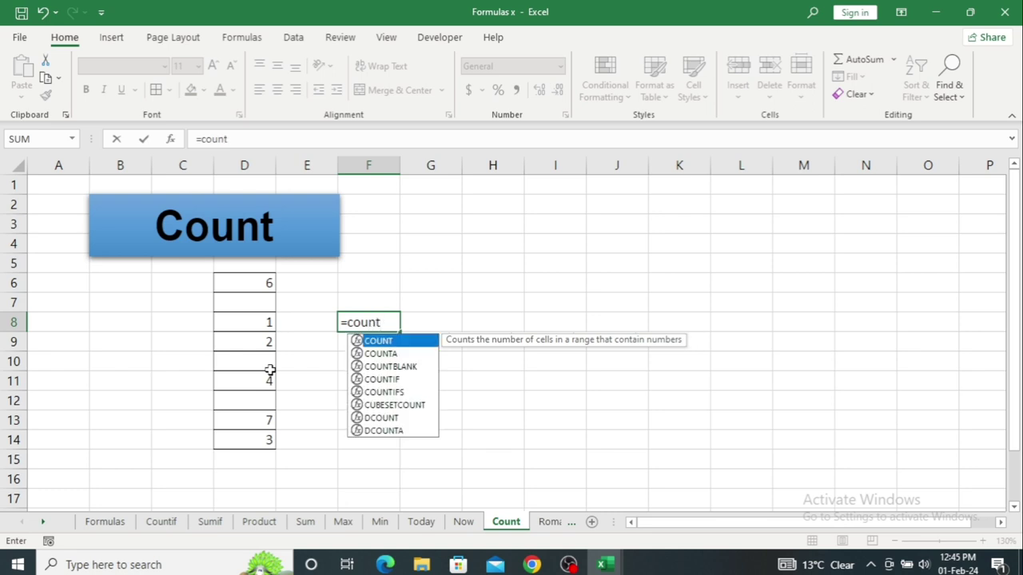
{"action": "key", "text": "Down"}
{"action": "key", "text": "Down"}
{"action": "key", "text": "Tab"}
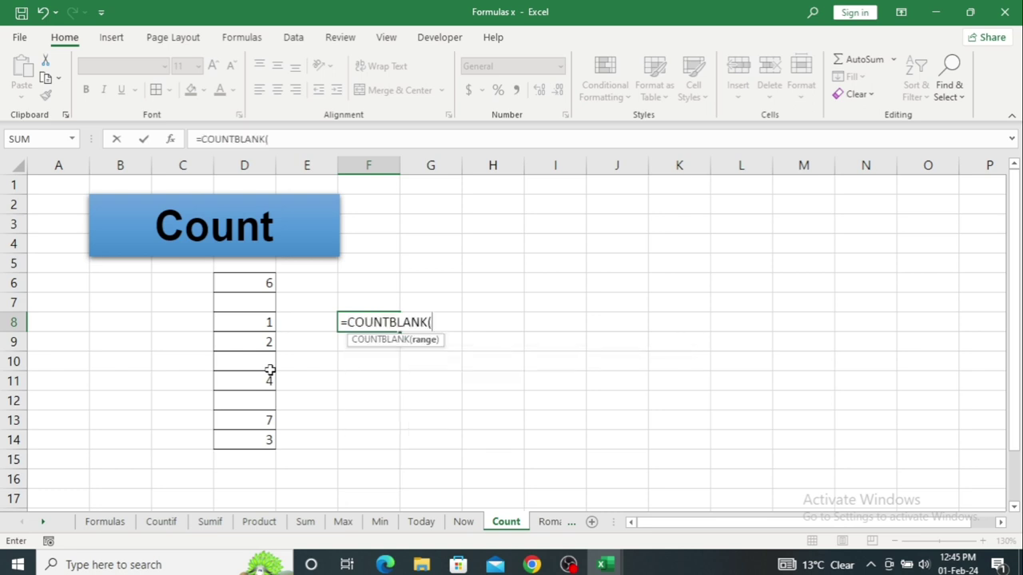
{"action": "left_click_drag", "start_coordinate": [245, 279], "coordinate": [250, 440]}
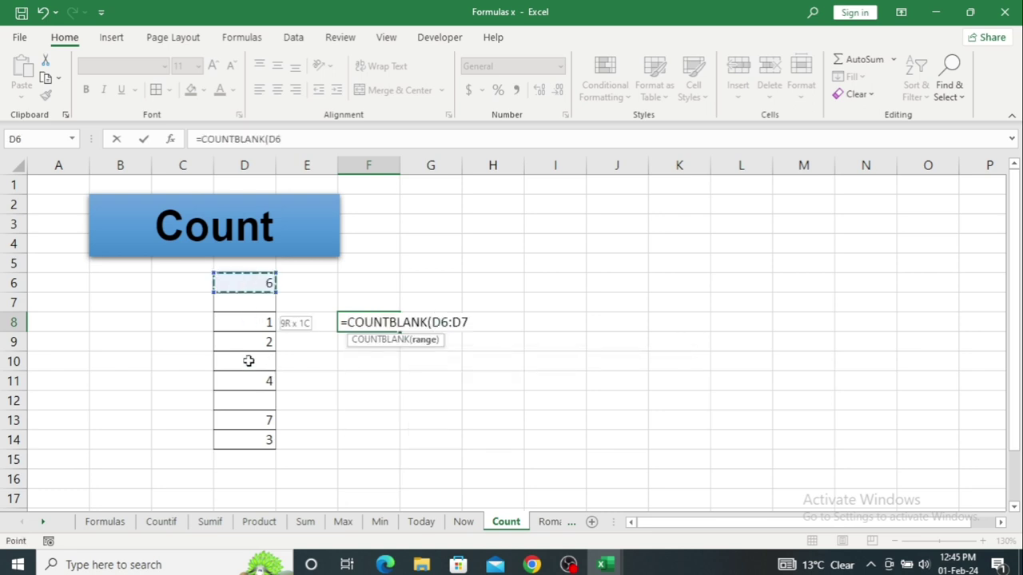
{"action": "key", "text": "Return"}
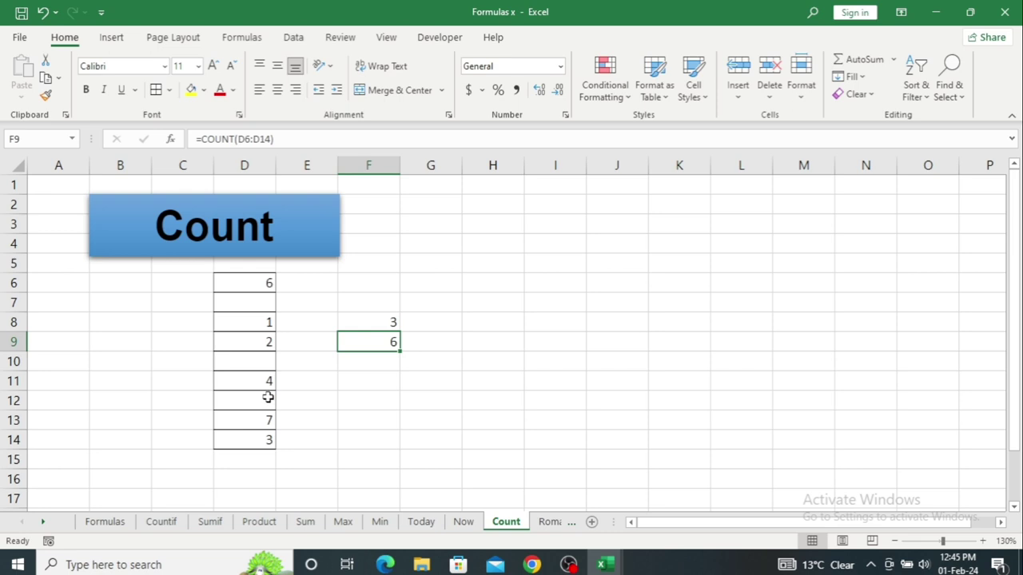
- Clear the 1 from D8 so the counts become 4 blanks and 5 numbers
{"action": "left_click", "coordinate": [264, 323]}
{"action": "key", "text": "BackSpace"}
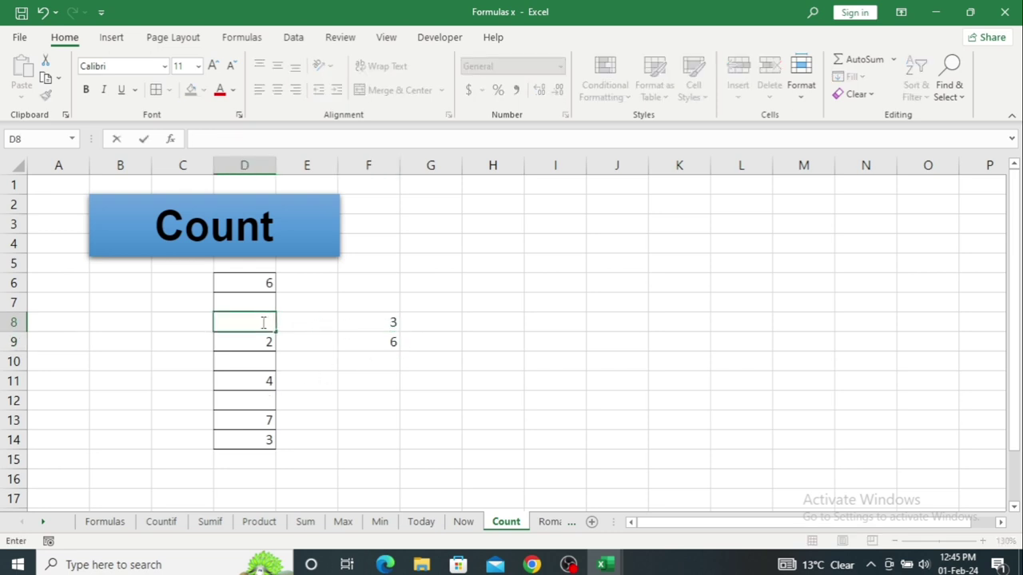
{"action": "key", "text": "Return"}
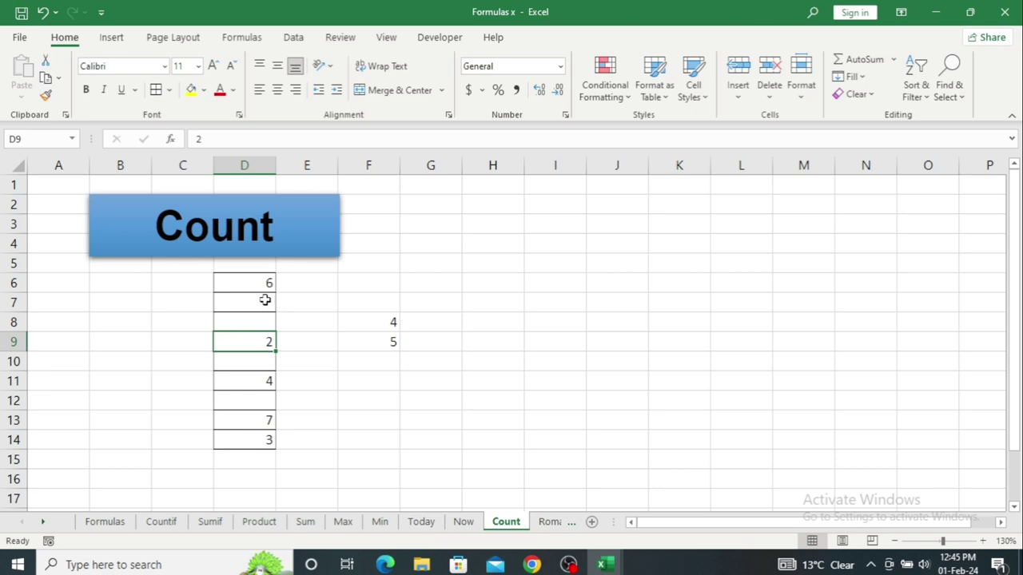
- Type the sample values 1, 2, a and f into E6:E9
{"action": "left_click", "coordinate": [264, 300]}
{"action": "left_click", "coordinate": [313, 376]}
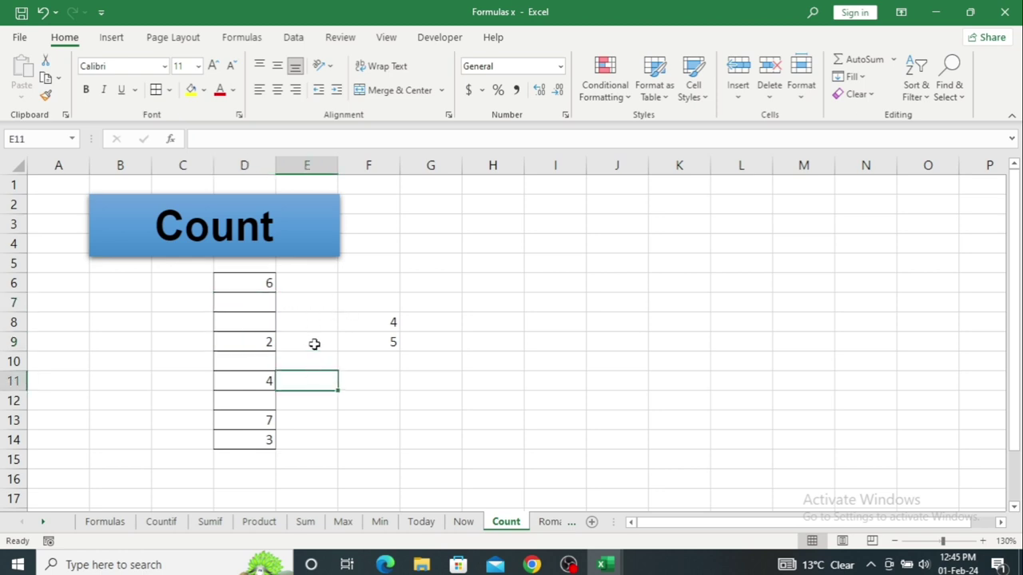
{"action": "left_click", "coordinate": [307, 282]}
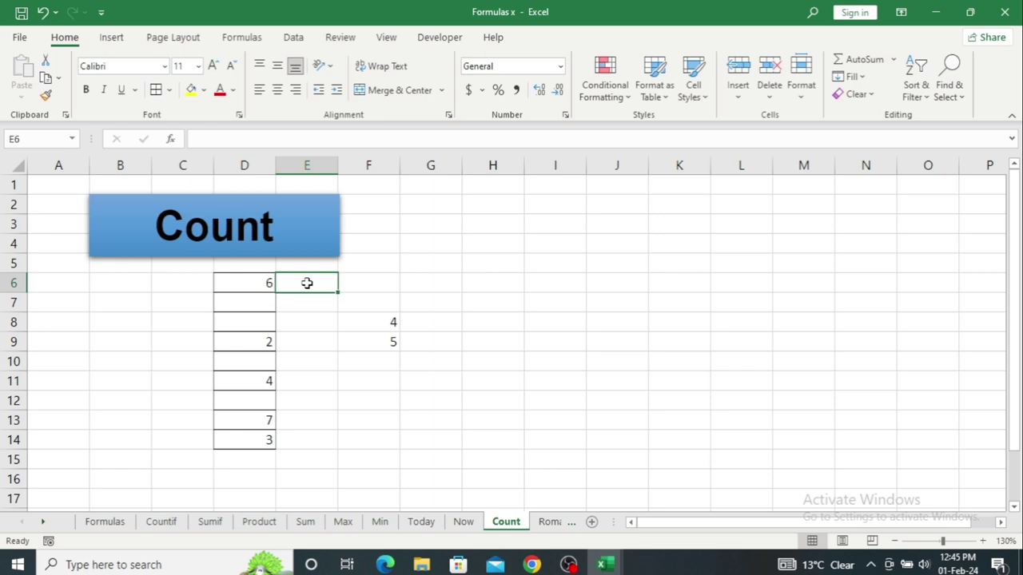
{"action": "type", "text": "1"}
{"action": "key", "text": "Return"}
{"action": "type", "text": "2"}
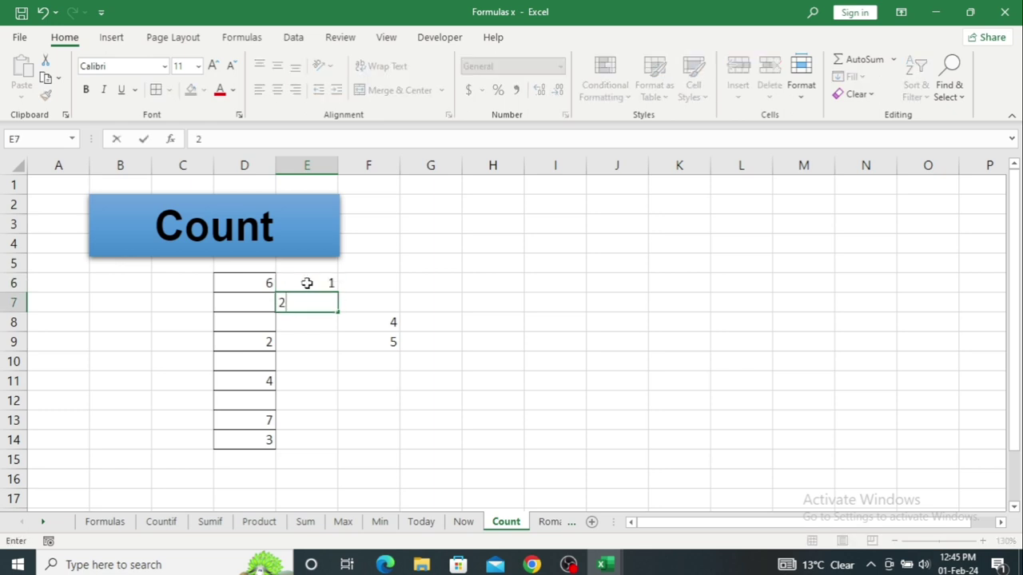
{"action": "key", "text": "Return"}
{"action": "type", "text": "a"}
{"action": "key", "text": "Return"}
{"action": "type", "text": "f"}
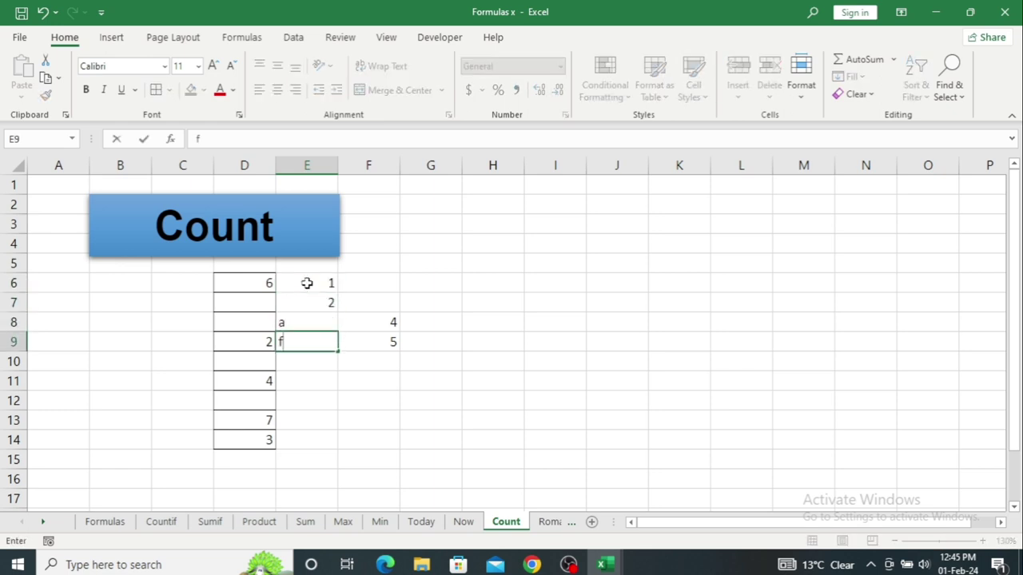
{"action": "key", "text": "Return"}
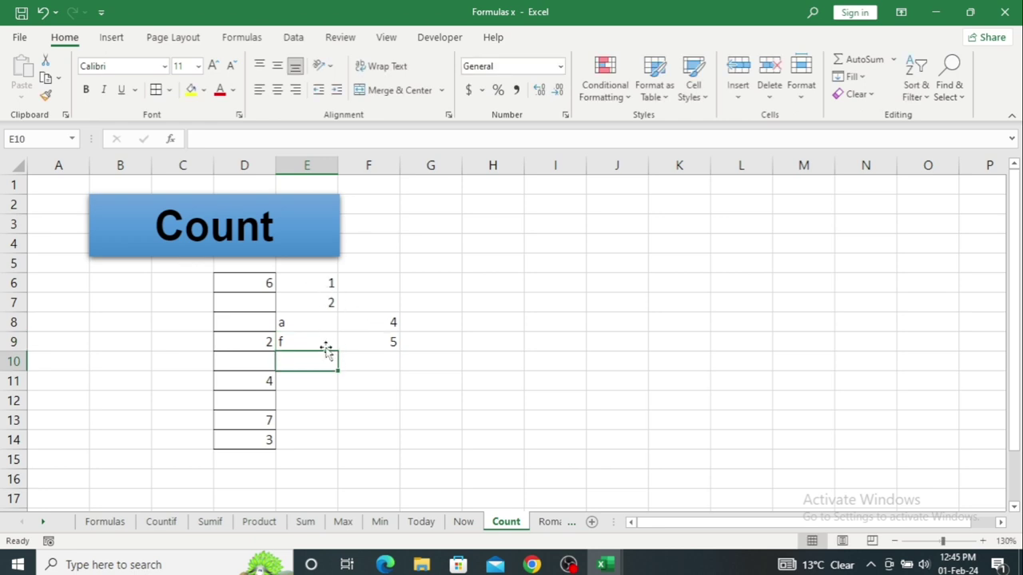
- Enter =COUNTA(E6:E9) in H7 (4) and a COUNT of the samples in I7 (2)
{"action": "left_click", "coordinate": [499, 300]}
{"action": "type", "text": "="}
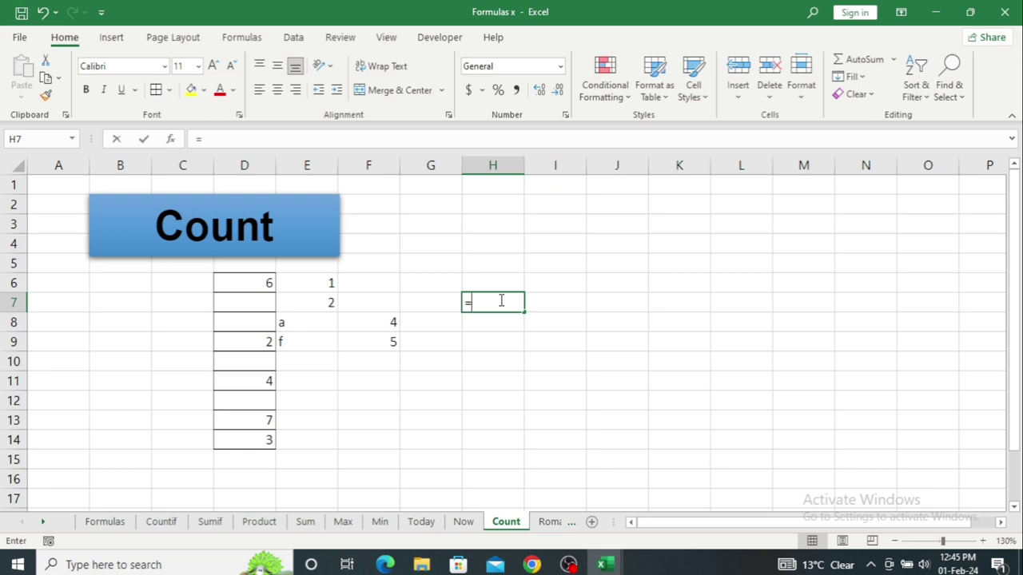
{"action": "type", "text": "cou"}
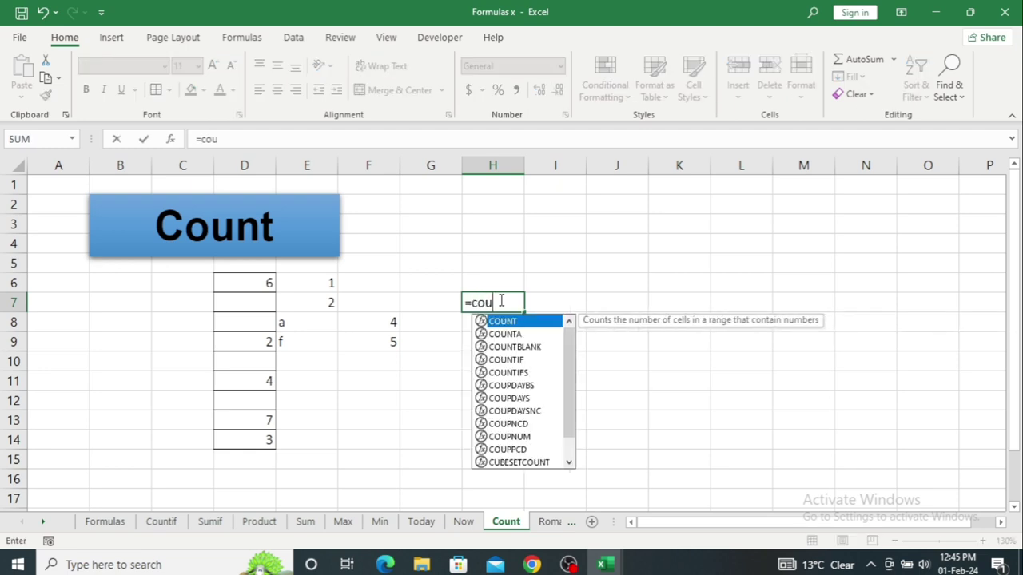
{"action": "type", "text": "nta"}
{"action": "key", "text": "Tab"}
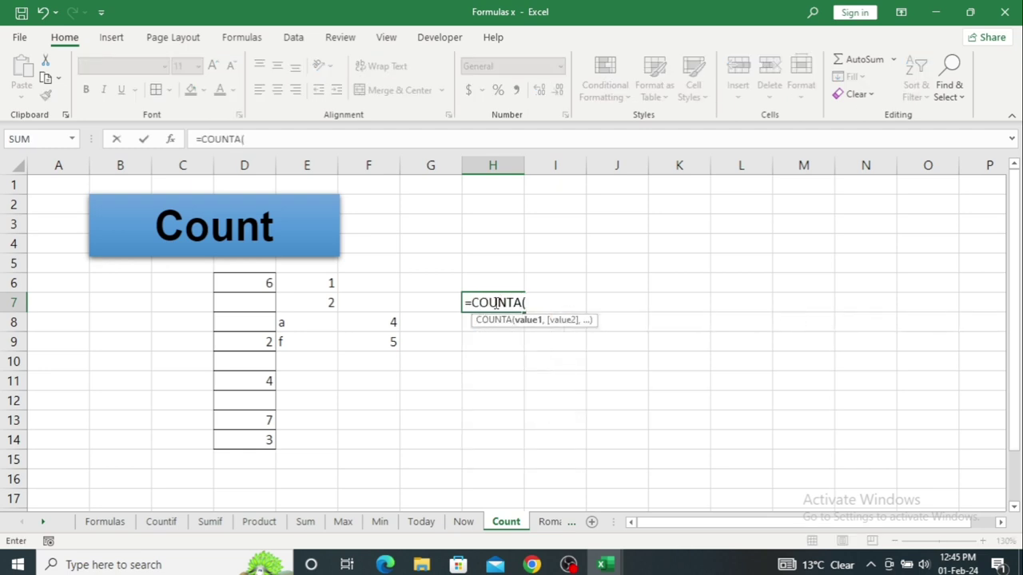
{"action": "left_click_drag", "start_coordinate": [330, 279], "coordinate": [313, 344]}
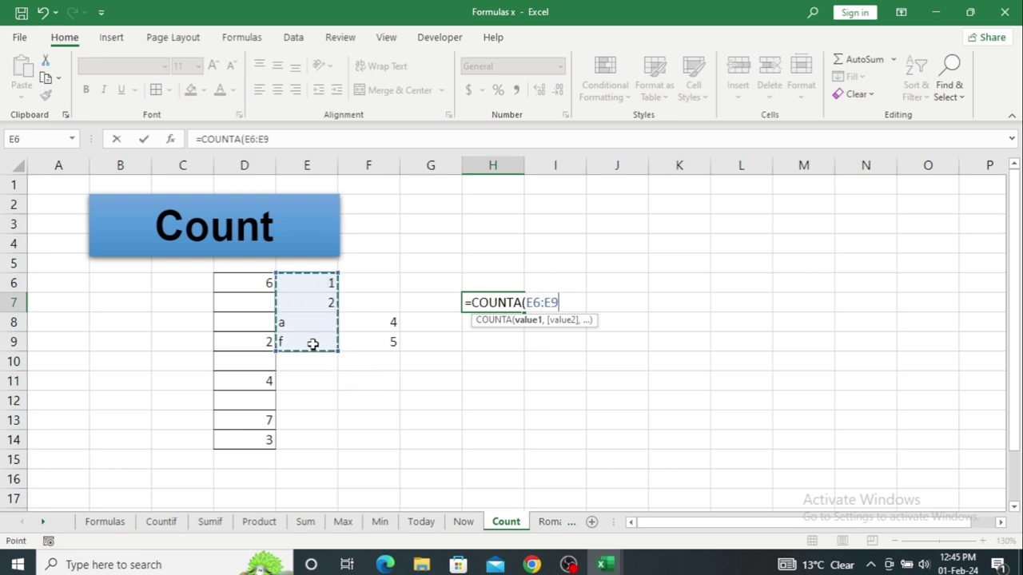
{"action": "key", "text": "Return"}
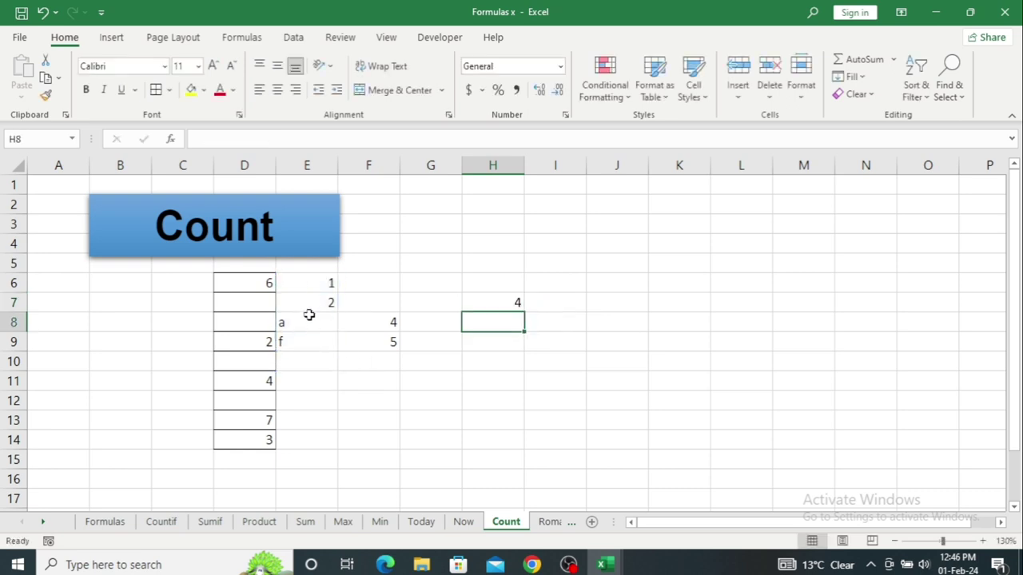
{"action": "left_click", "coordinate": [563, 303]}
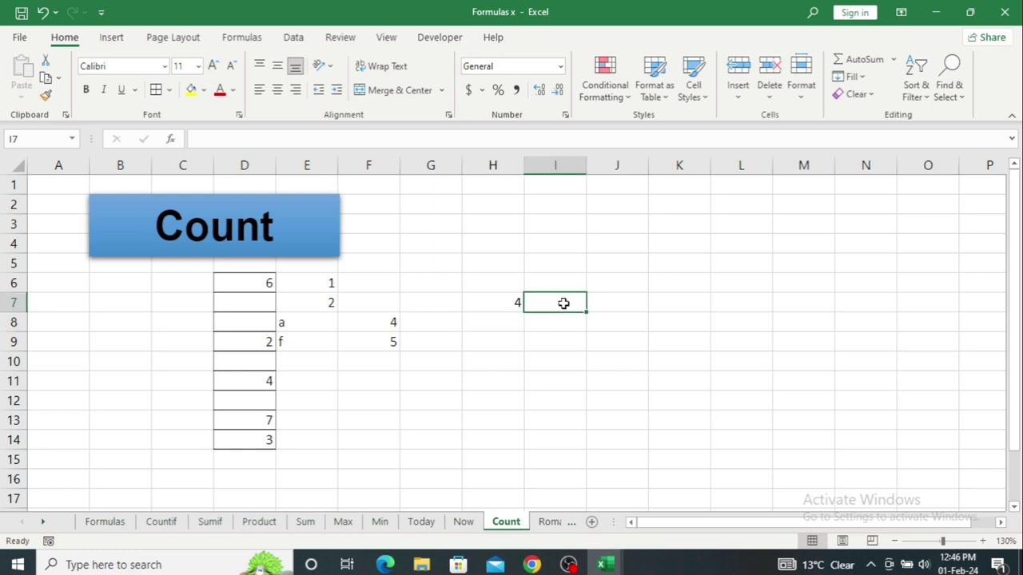
{"action": "type", "text": "=cou"}
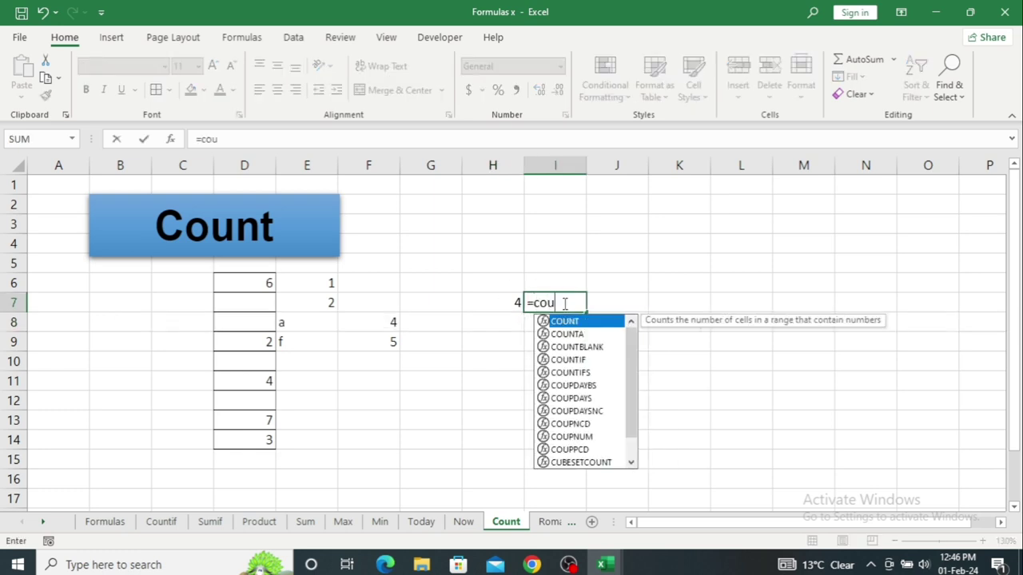
{"action": "type", "text": "nt"}
{"action": "key", "text": "Tab"}
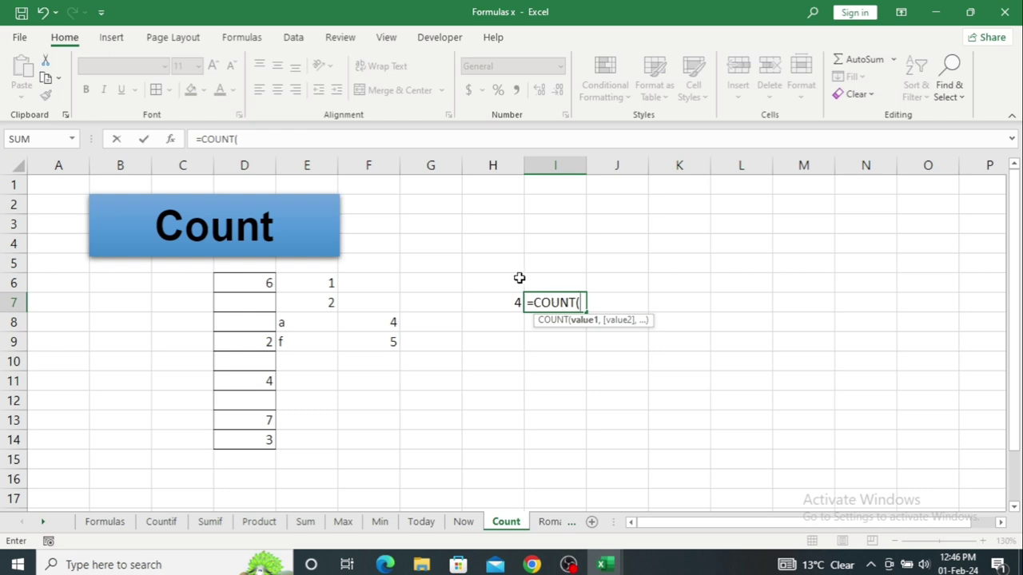
{"action": "left_click_drag", "start_coordinate": [322, 280], "coordinate": [329, 337]}
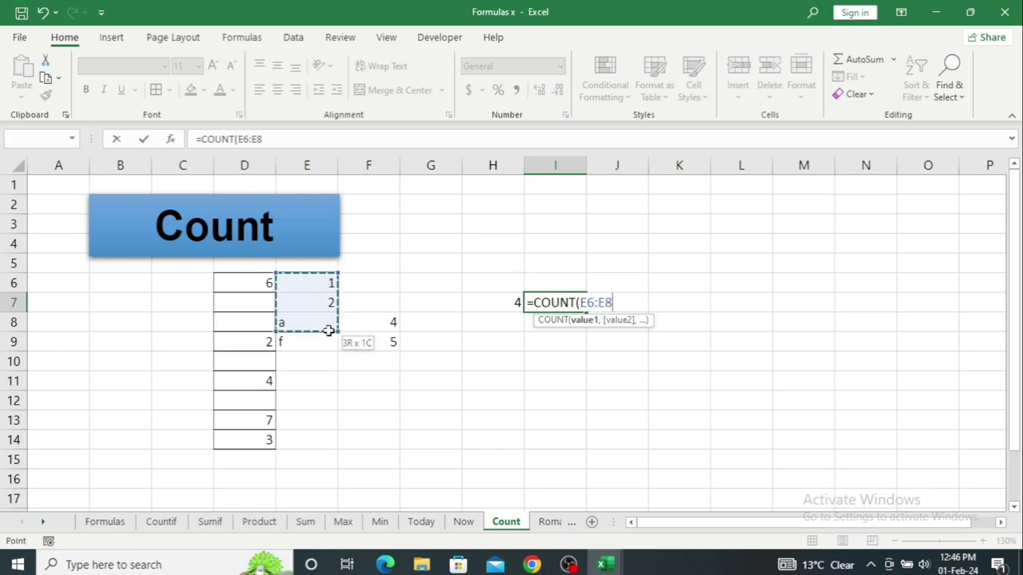
{"action": "key", "text": "Return"}
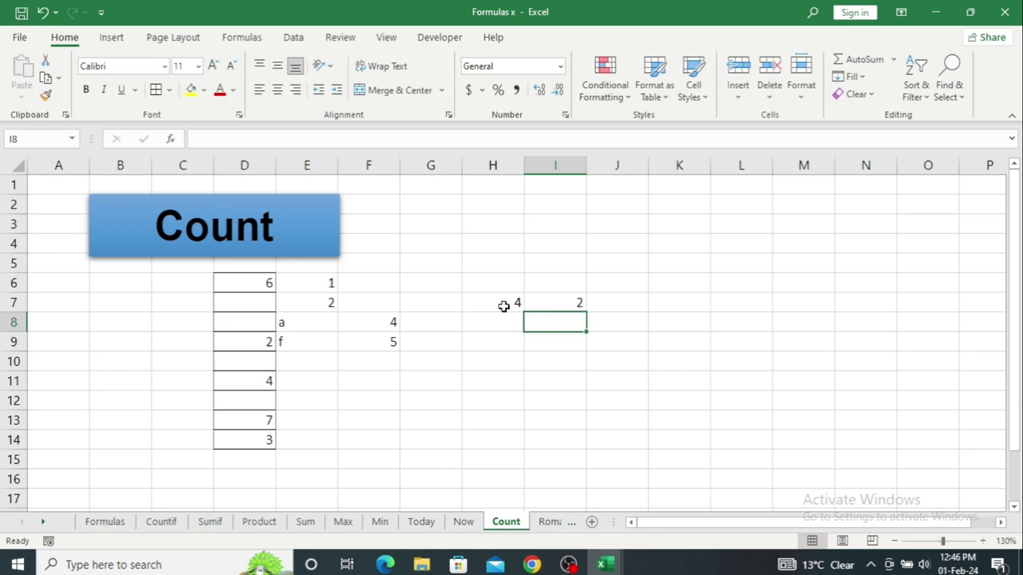
- On the Roman sheet, enter =ROMAN(B7) in E7 and fill it down to E16
{"action": "left_click", "coordinate": [548, 522]}
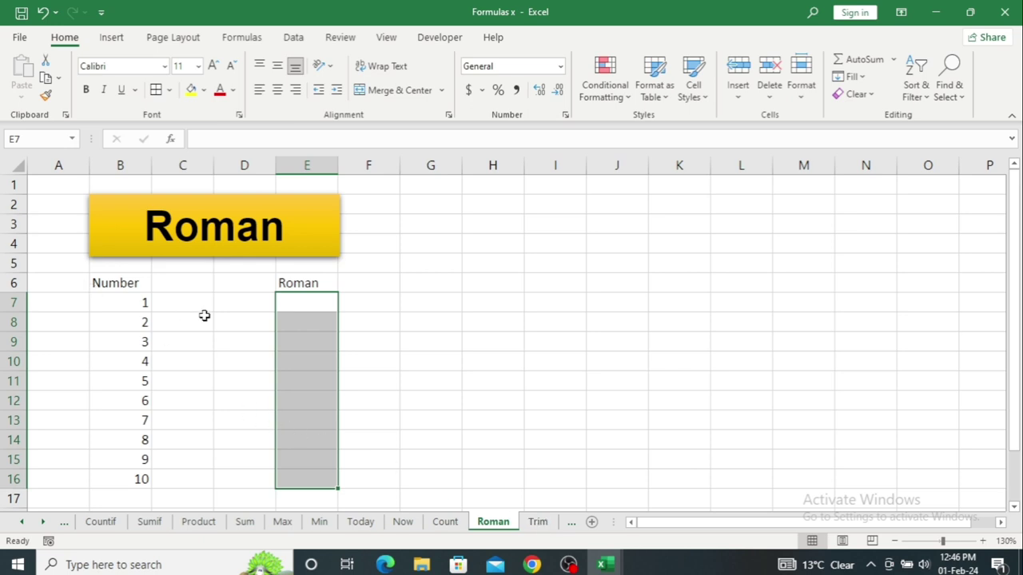
{"action": "left_click", "coordinate": [309, 308]}
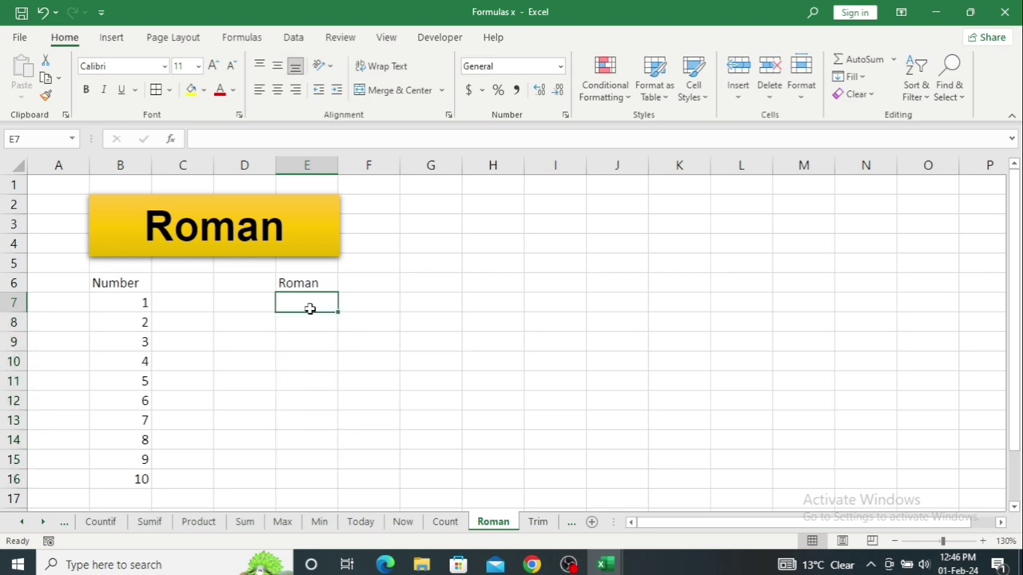
{"action": "type", "text": "=r"}
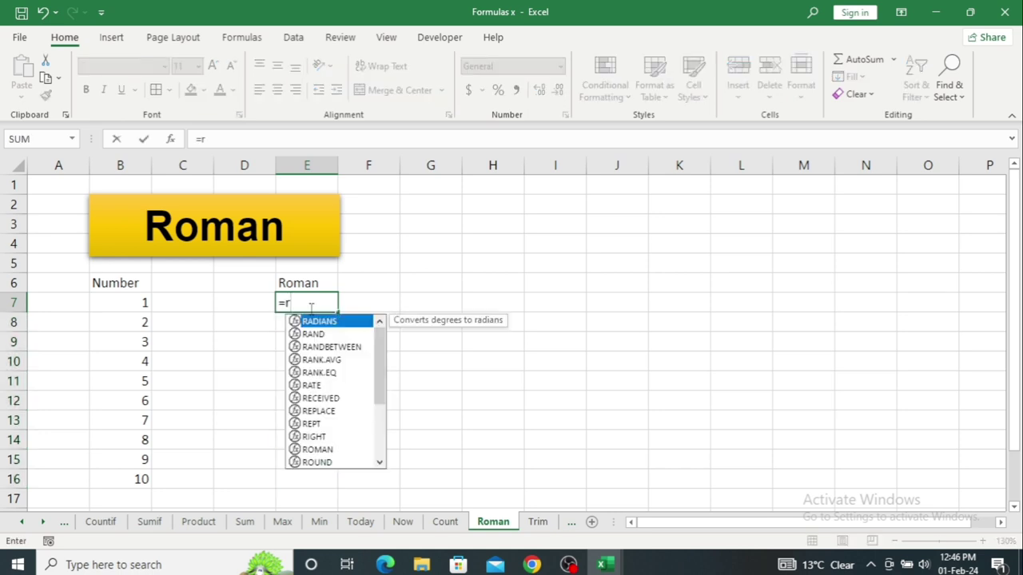
{"action": "type", "text": "oma"}
{"action": "key", "text": "Tab"}
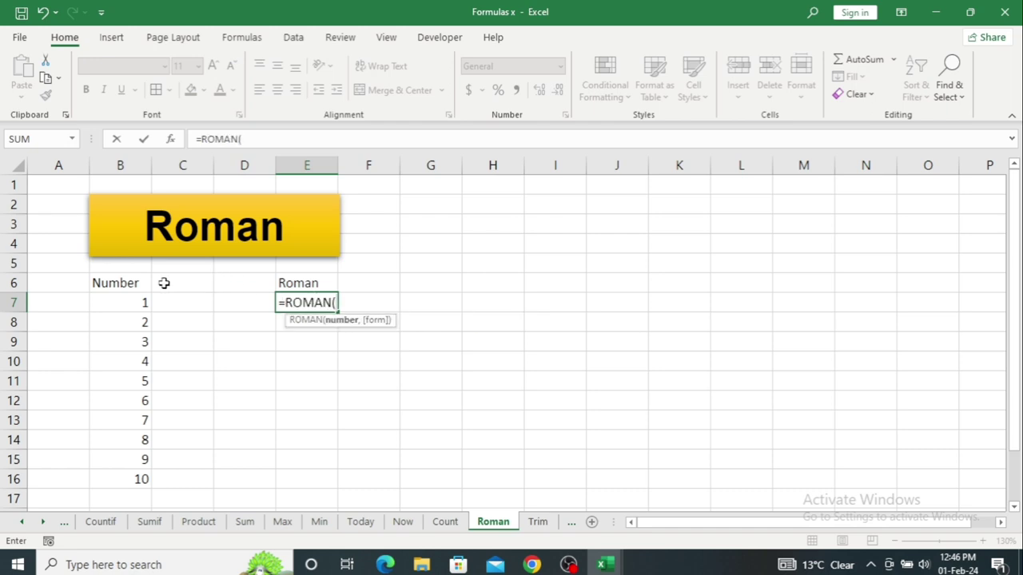
{"action": "left_click", "coordinate": [145, 301]}
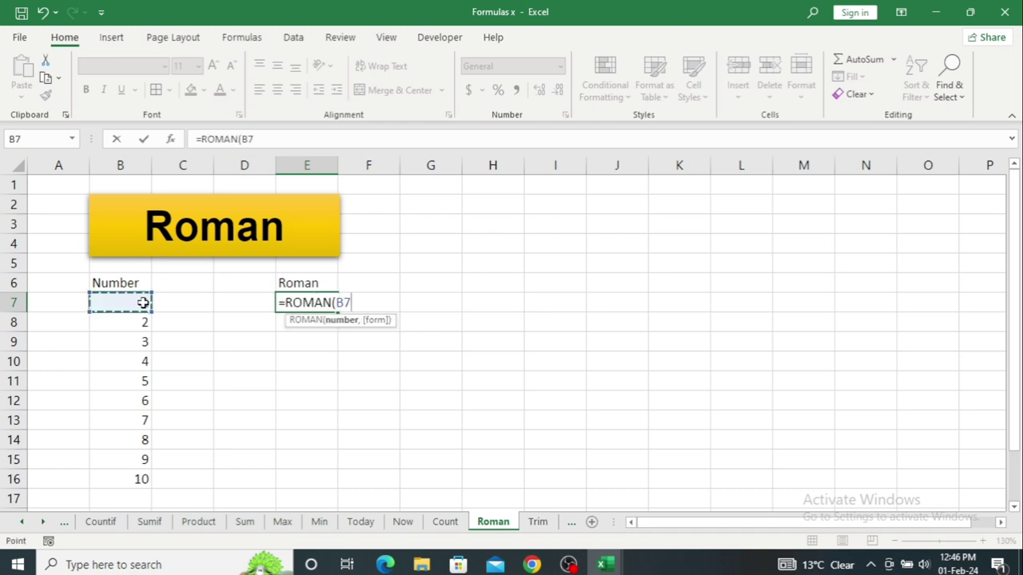
{"action": "key", "text": "Return"}
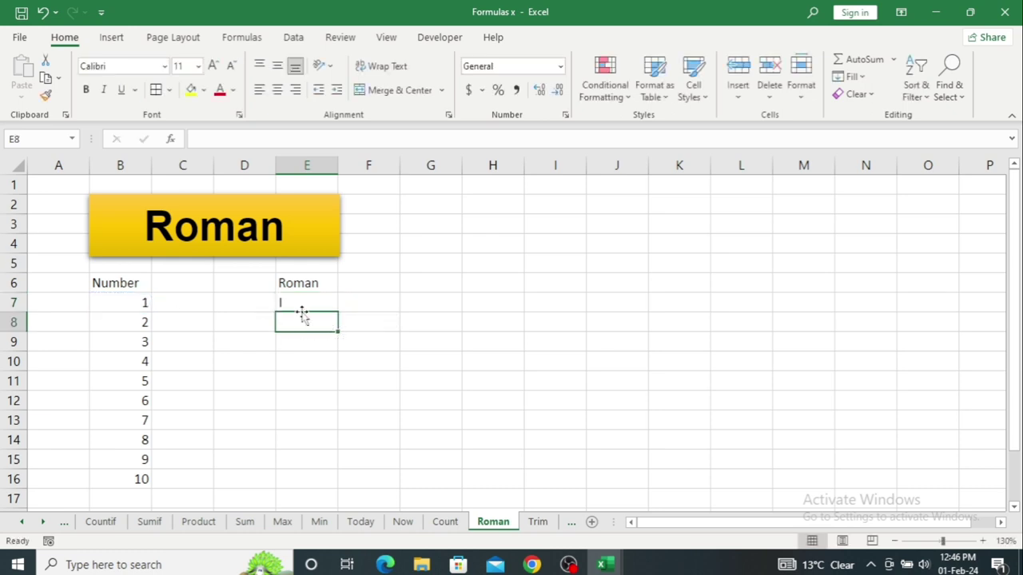
{"action": "left_click", "coordinate": [304, 308]}
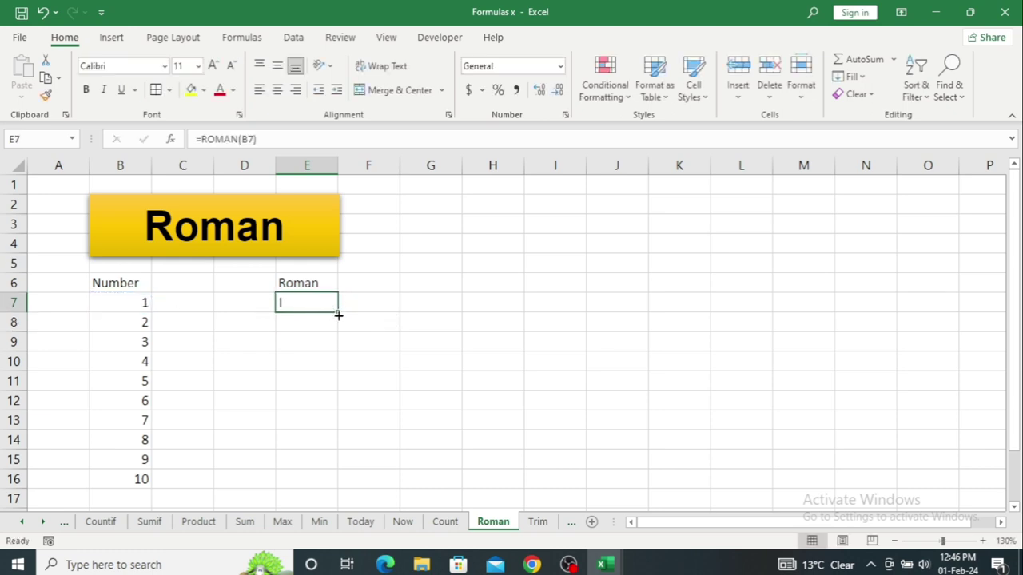
{"action": "left_click_drag", "start_coordinate": [339, 315], "coordinate": [332, 467]}
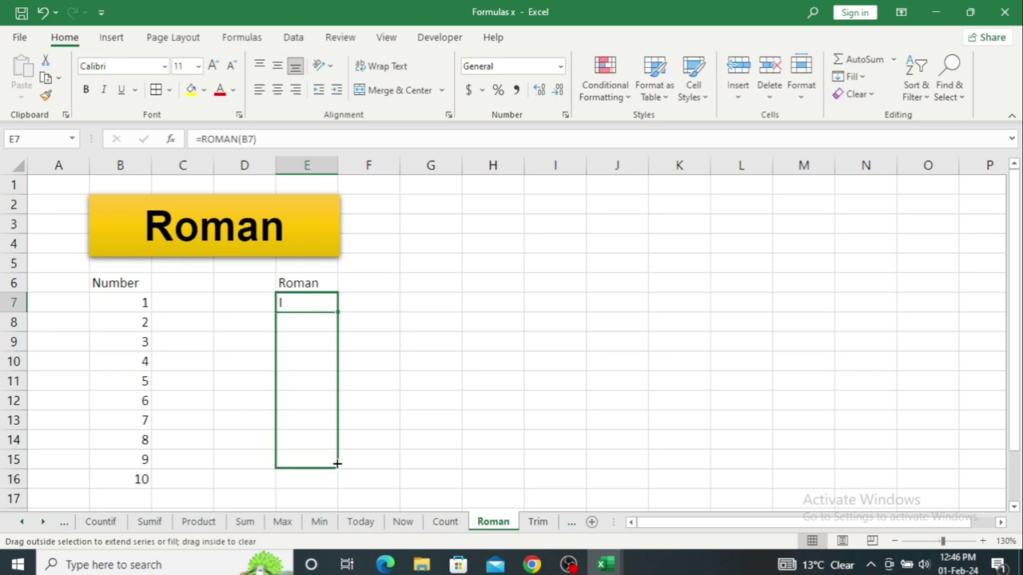
{"action": "left_click_drag", "start_coordinate": [339, 480], "coordinate": [339, 482]}
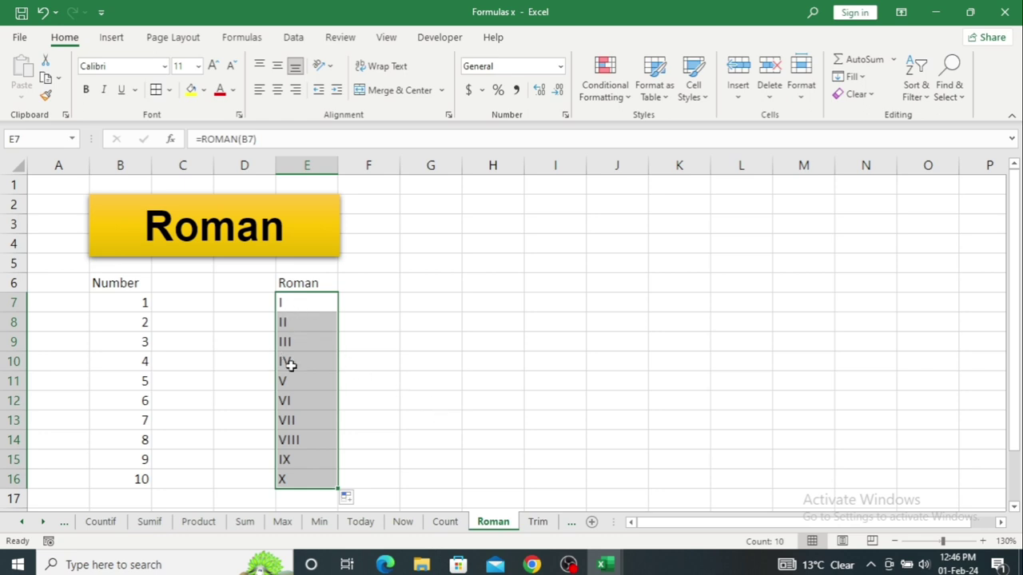
{"action": "left_click", "coordinate": [538, 522]}
- On the Trim sheet, enter =TRIM(C6) in H6 and fill it down to H10
{"action": "left_click", "coordinate": [538, 522]}
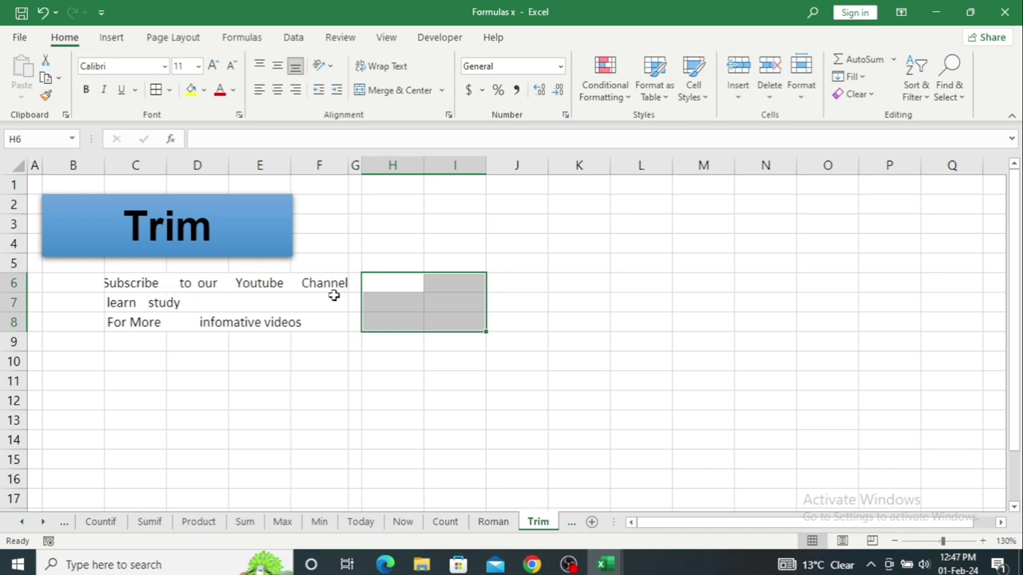
{"action": "left_click", "coordinate": [391, 285]}
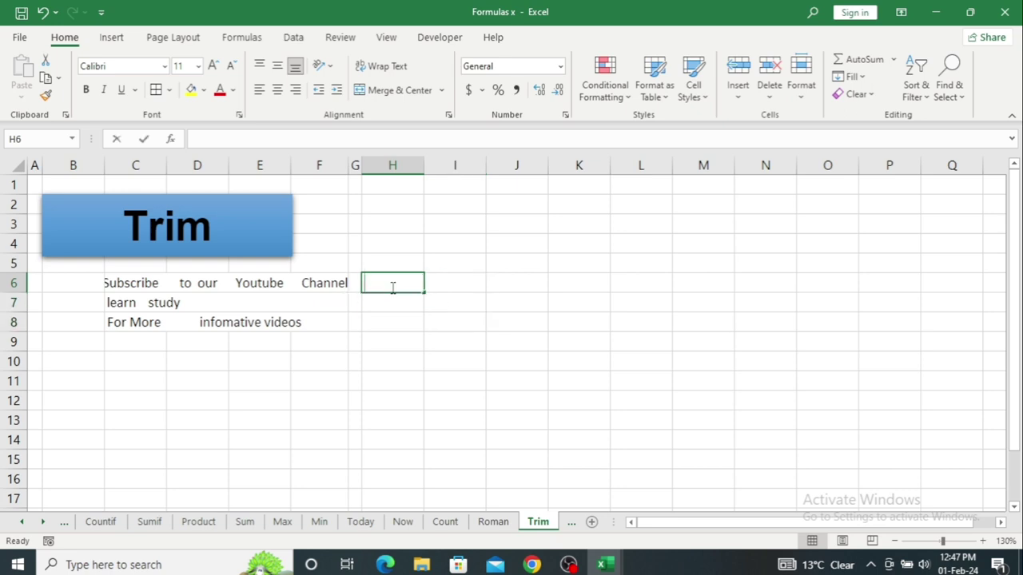
{"action": "type", "text": "=tri"}
{"action": "key", "text": "Tab"}
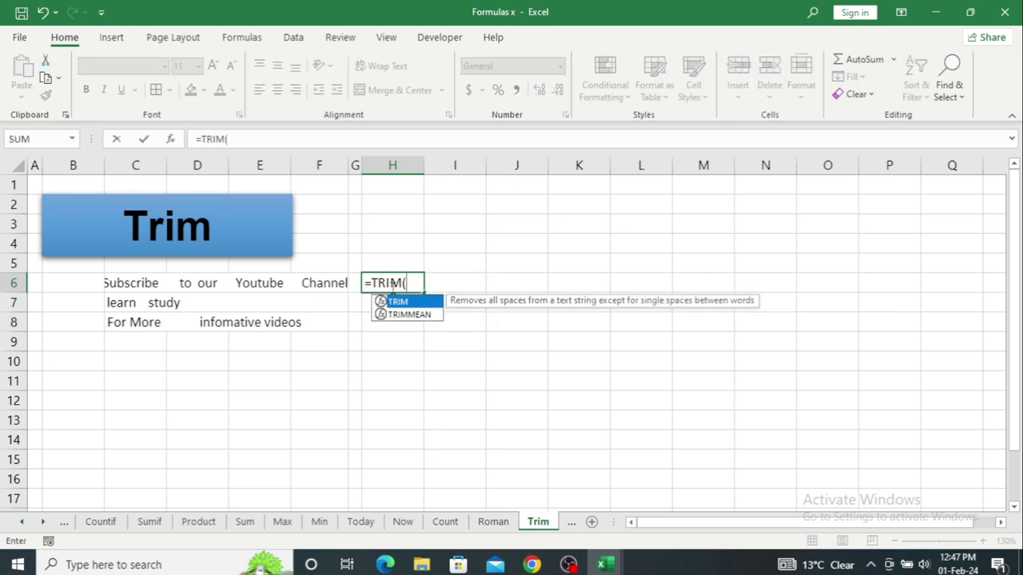
{"action": "left_click", "coordinate": [129, 286]}
{"action": "key", "text": "Return"}
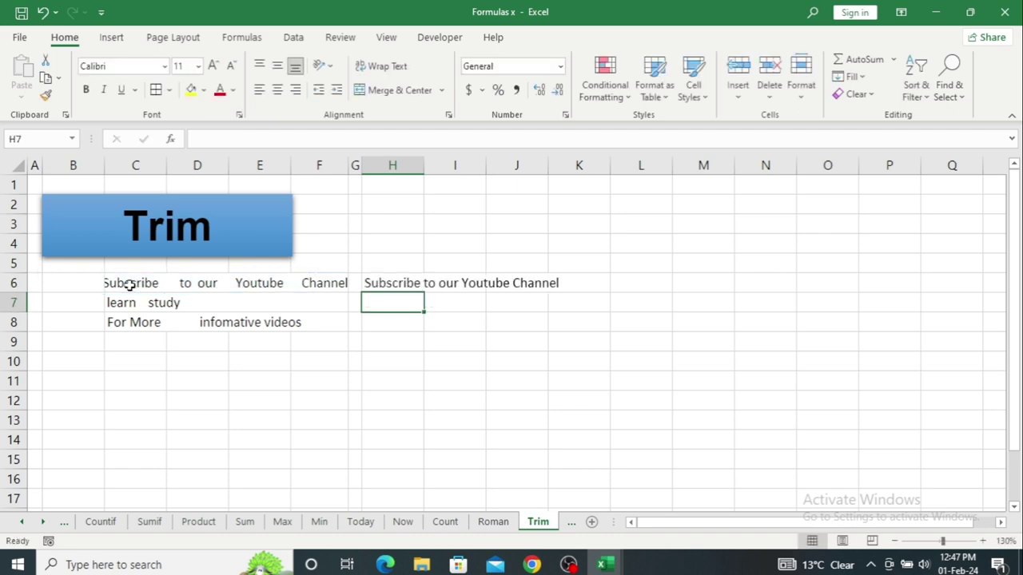
{"action": "left_click", "coordinate": [417, 287]}
{"action": "left_click_drag", "start_coordinate": [423, 293], "coordinate": [424, 376]}
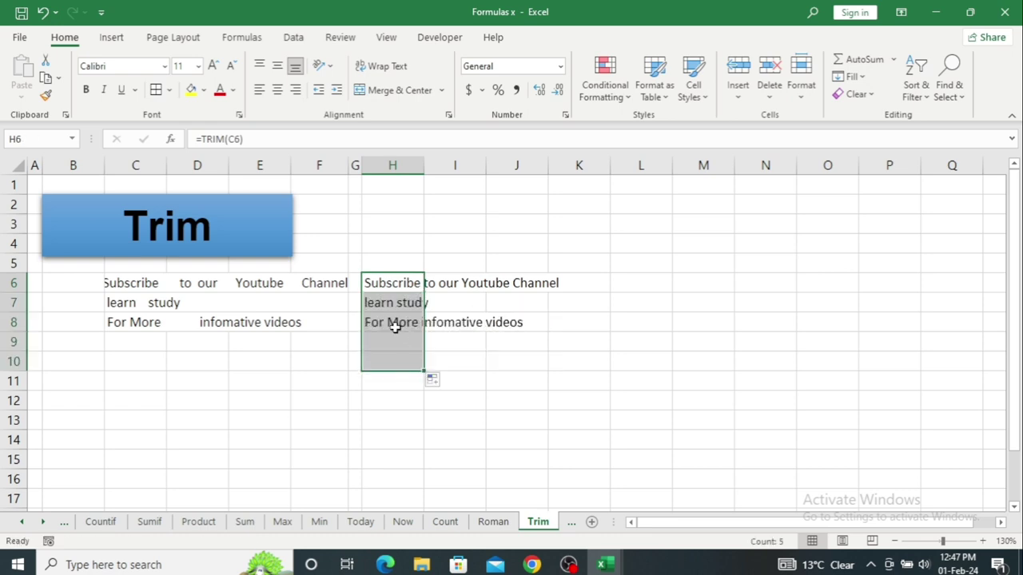
{"action": "left_click", "coordinate": [551, 359]}
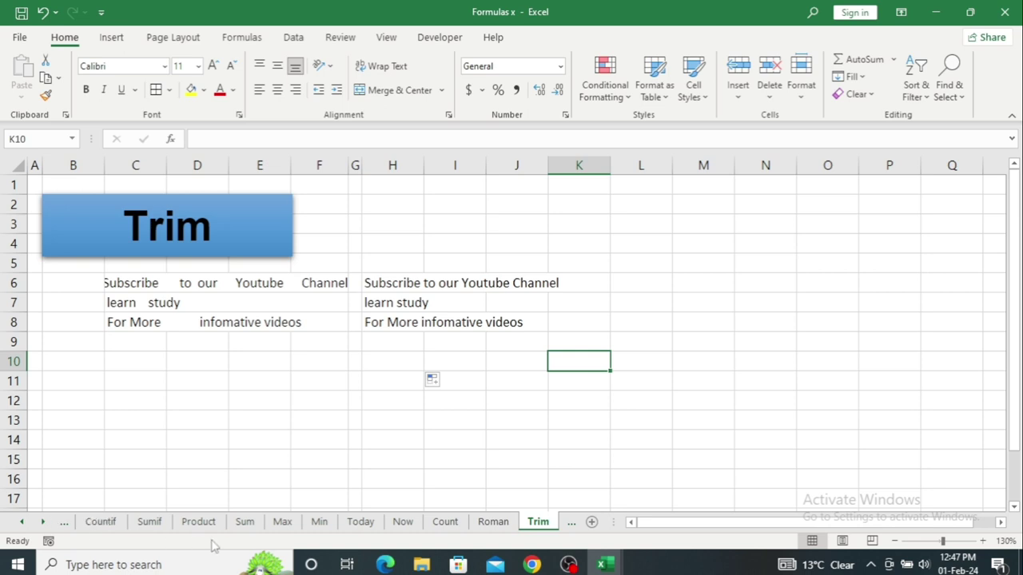
- On the Upper sheet, enter =UPPER(B6) in D6 and fill it down to D14
{"action": "left_click", "coordinate": [47, 524]}
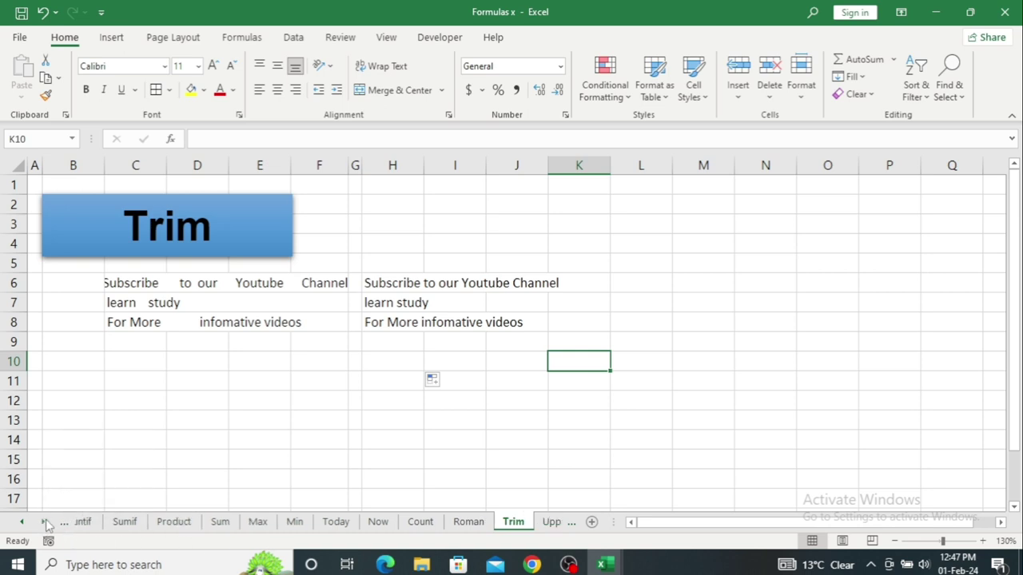
{"action": "left_click", "coordinate": [47, 523]}
{"action": "left_click", "coordinate": [46, 524]}
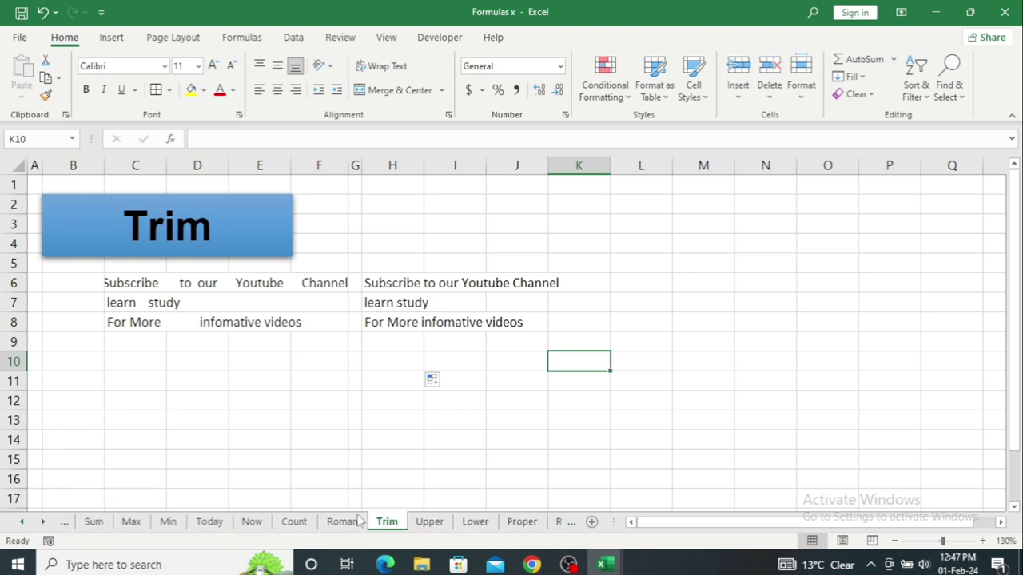
{"action": "left_click", "coordinate": [429, 522]}
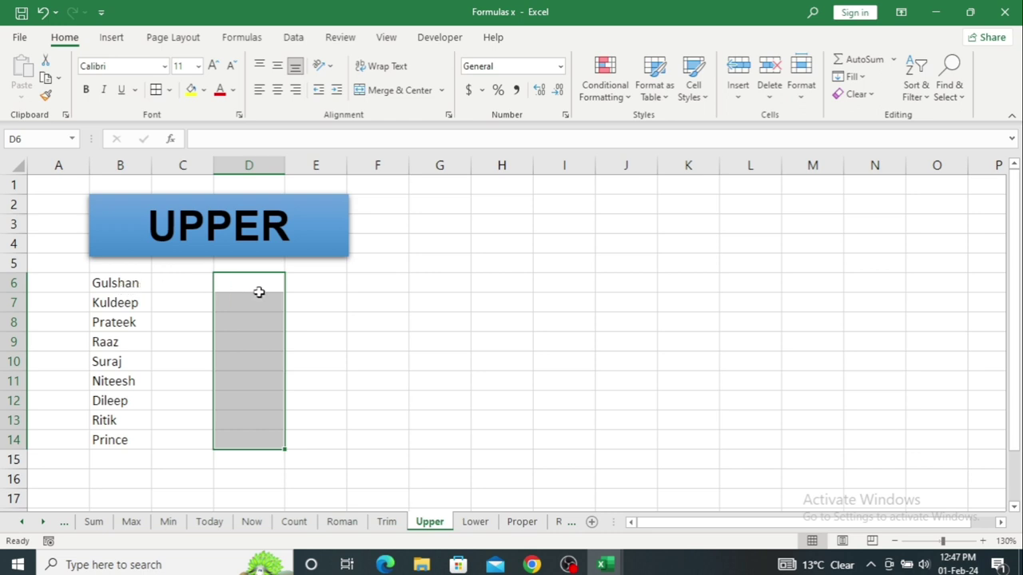
{"action": "type", "text": "="}
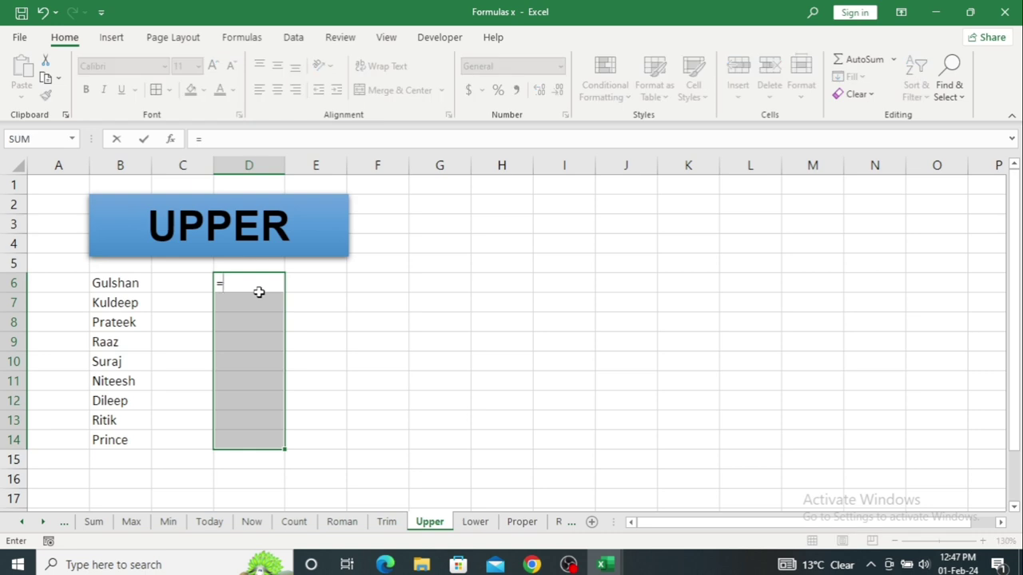
{"action": "type", "text": "upp"}
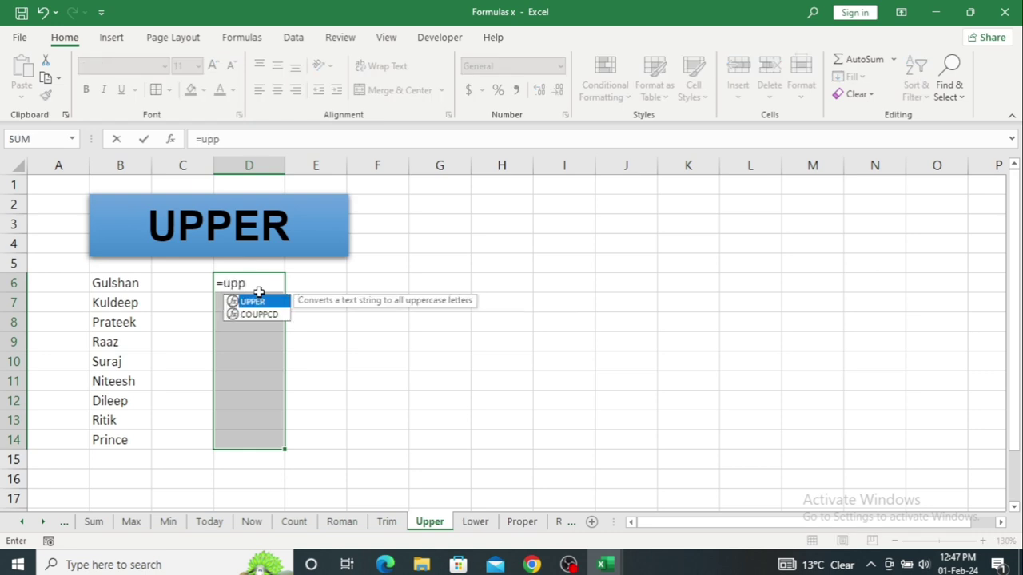
{"action": "key", "text": "Tab"}
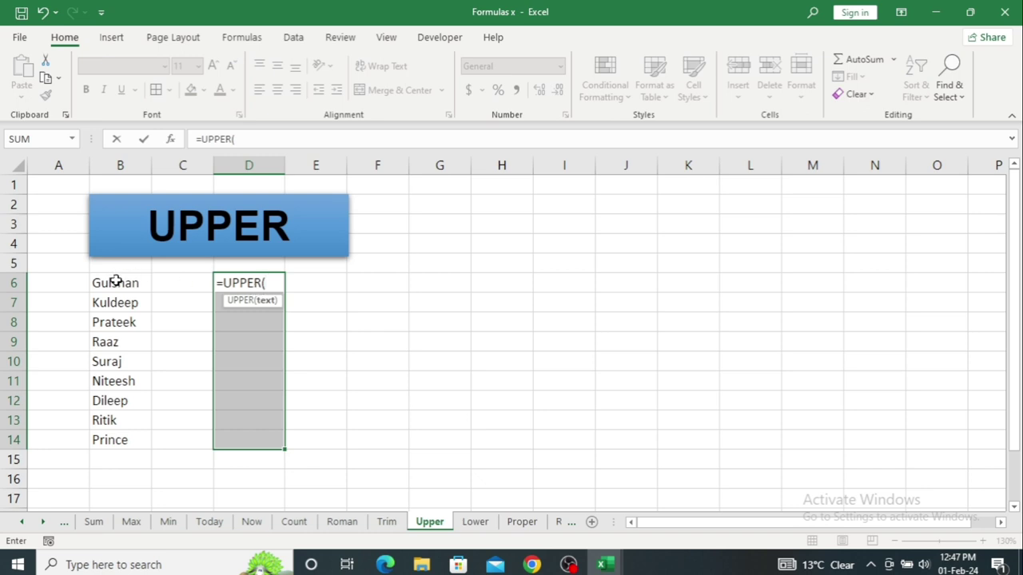
{"action": "left_click", "coordinate": [116, 281]}
{"action": "key", "text": "Return"}
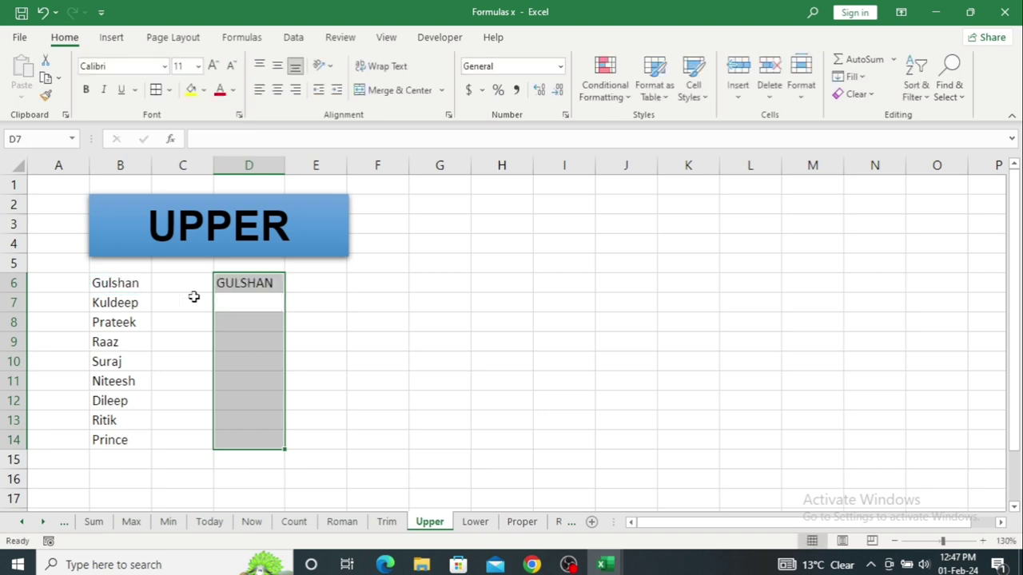
{"action": "left_click", "coordinate": [245, 285]}
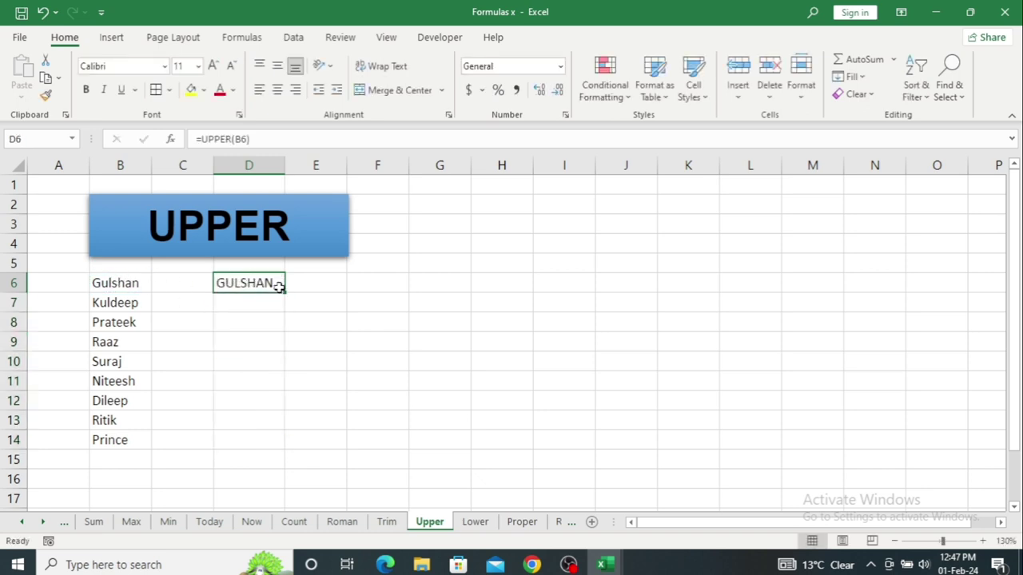
{"action": "left_click_drag", "start_coordinate": [285, 293], "coordinate": [286, 451]}
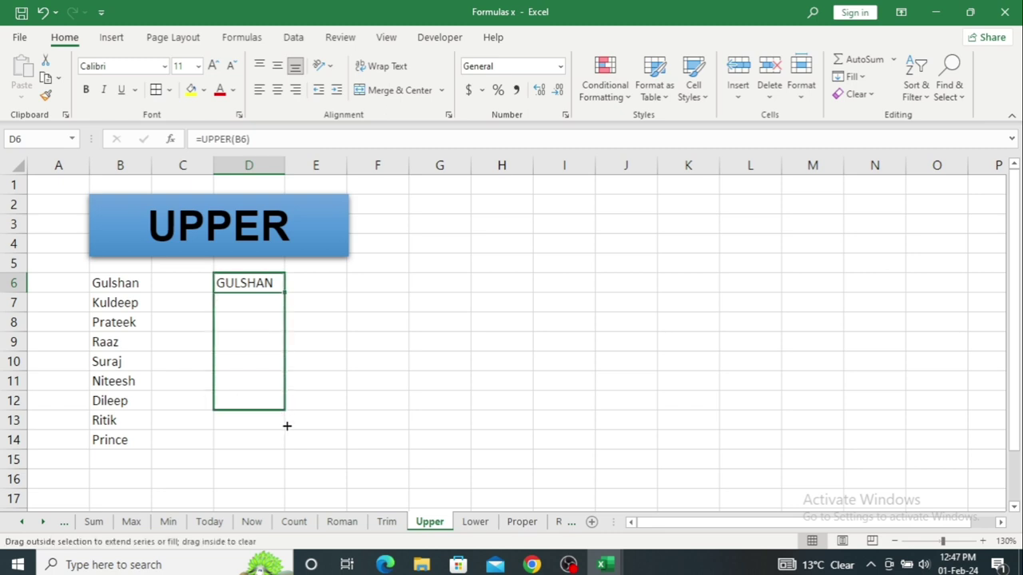
{"action": "left_click", "coordinate": [337, 423]}
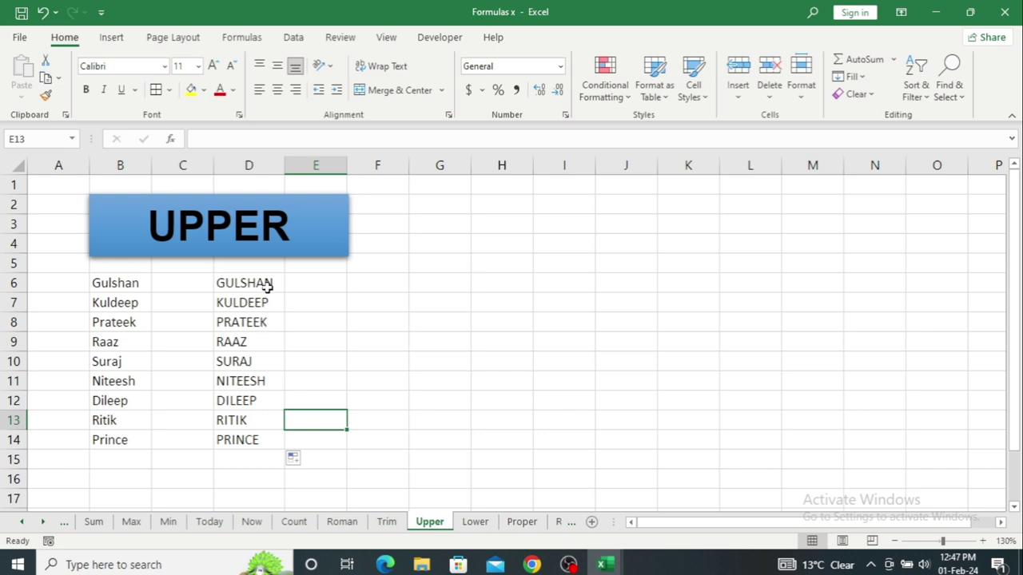
- On the Lower sheet, enter =LOWER(B6) in D6 and fill it down to D14
{"action": "left_click", "coordinate": [475, 523]}
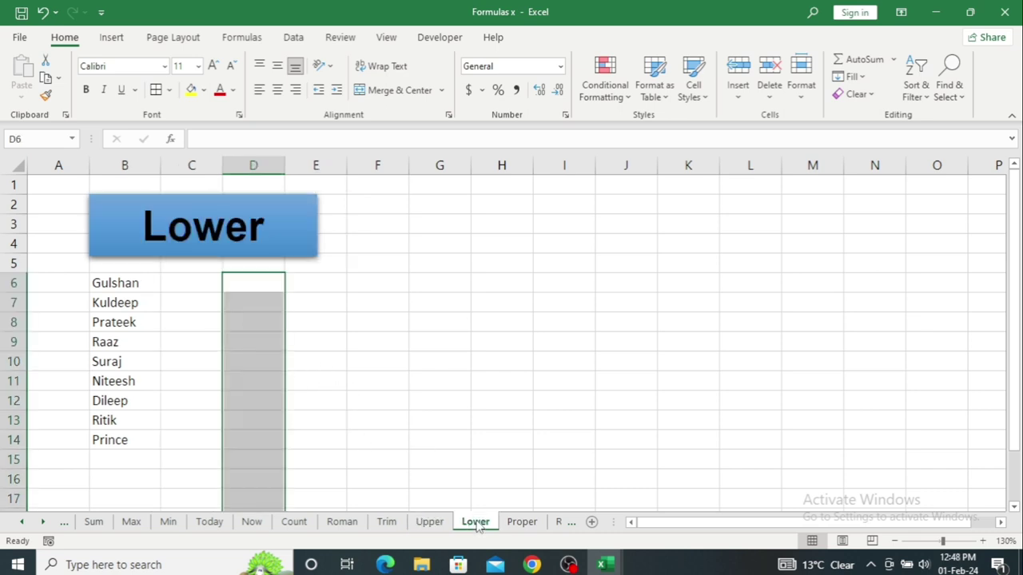
{"action": "left_click", "coordinate": [297, 360]}
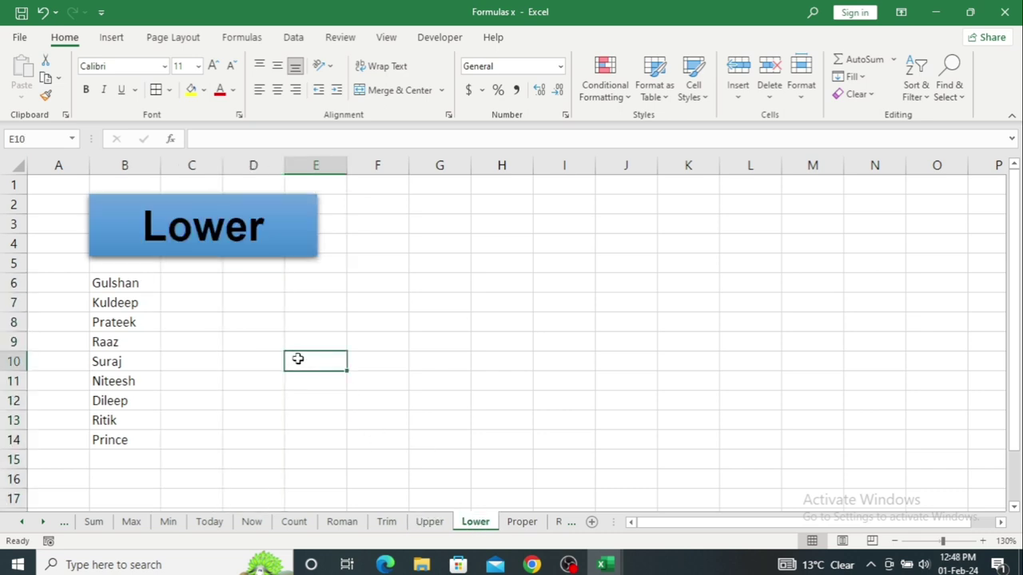
{"action": "left_click", "coordinate": [236, 284]}
{"action": "type", "text": "="}
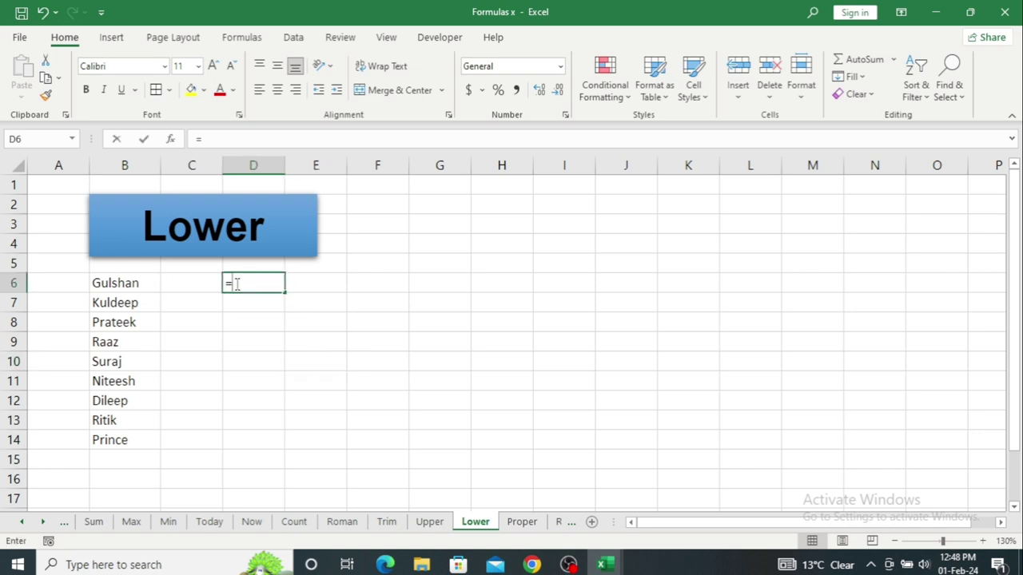
{"action": "type", "text": "lov"}
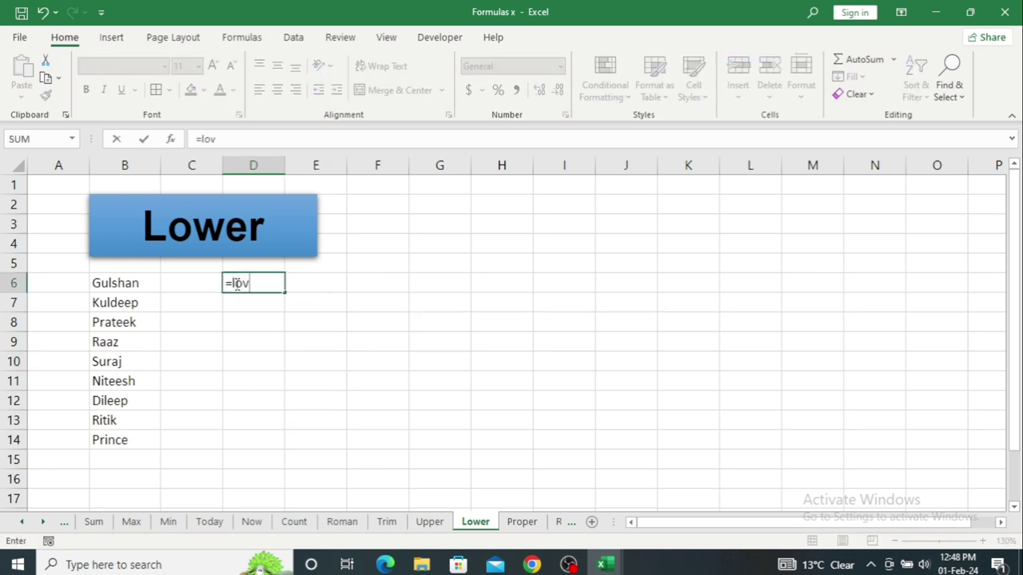
{"action": "key", "text": "BackSpace"}
{"action": "type", "text": "we"}
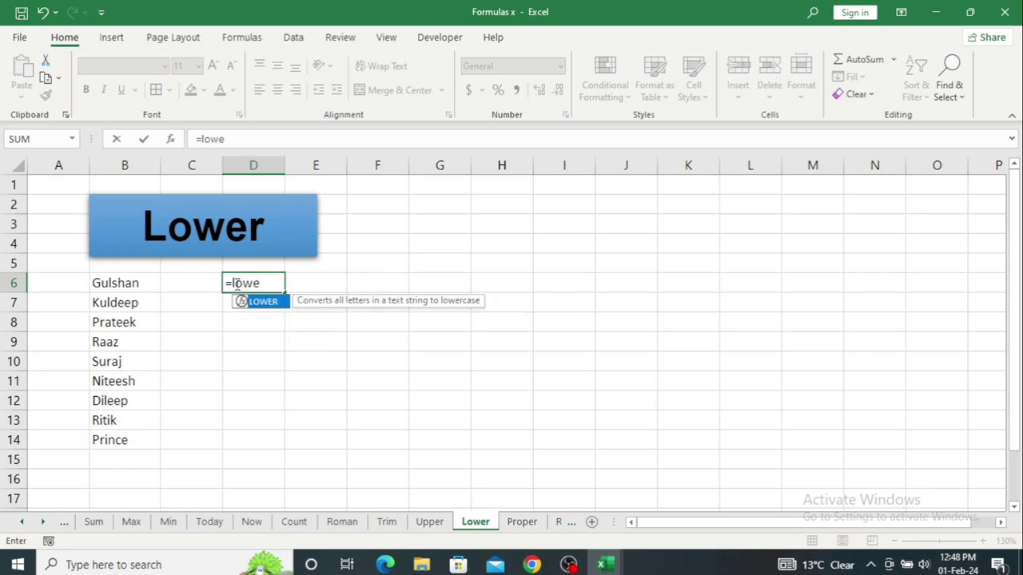
{"action": "key", "text": "Tab"}
{"action": "left_click", "coordinate": [130, 284]}
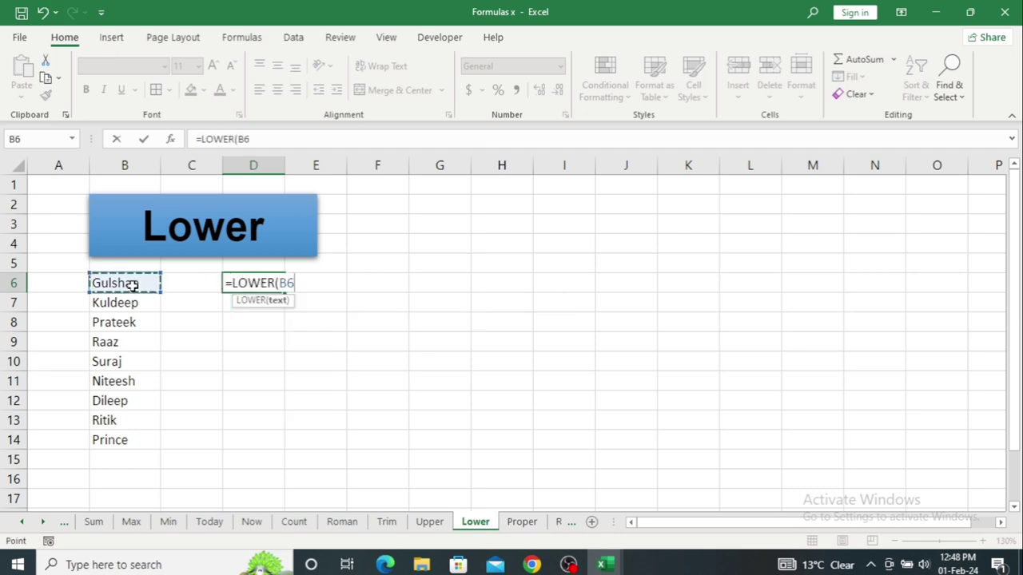
{"action": "key", "text": "Return"}
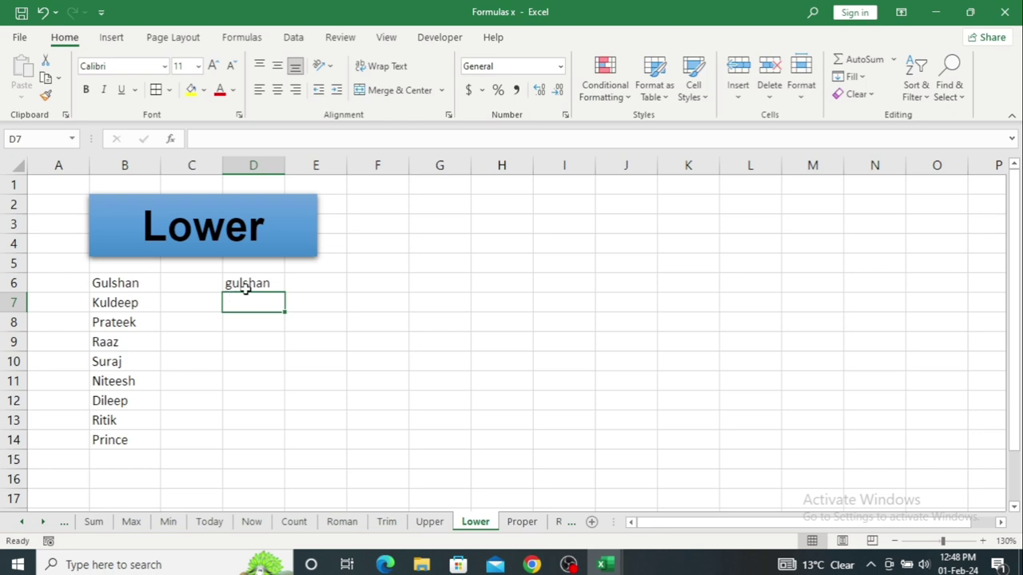
{"action": "mouse_move", "coordinate": [246, 288]}
{"action": "left_mouse_down"}
{"action": "mouse_move", "coordinate": [281, 290]}
{"action": "mouse_move", "coordinate": [263, 441]}
{"action": "left_mouse_up"}
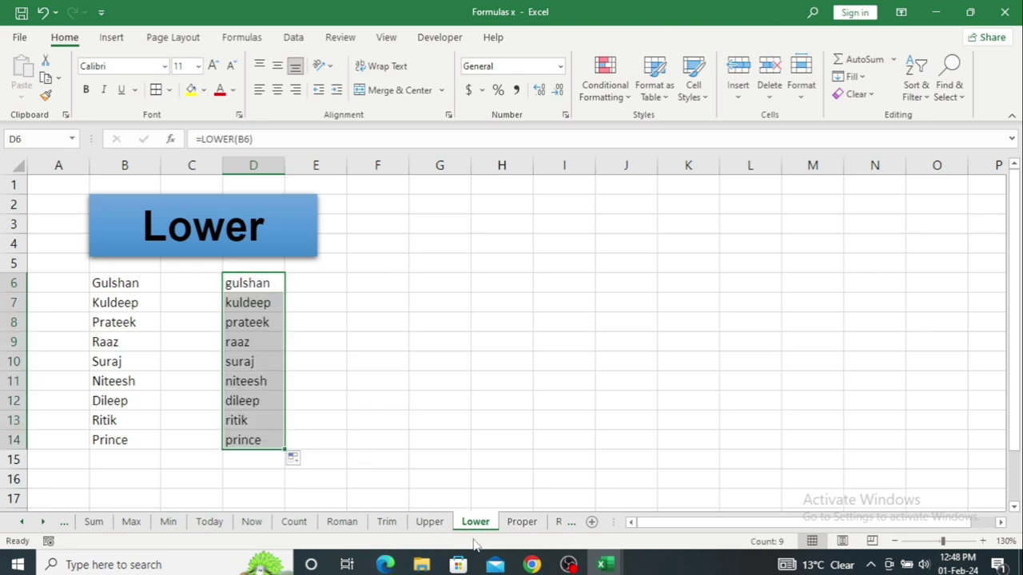
{"action": "left_click", "coordinate": [521, 529]}
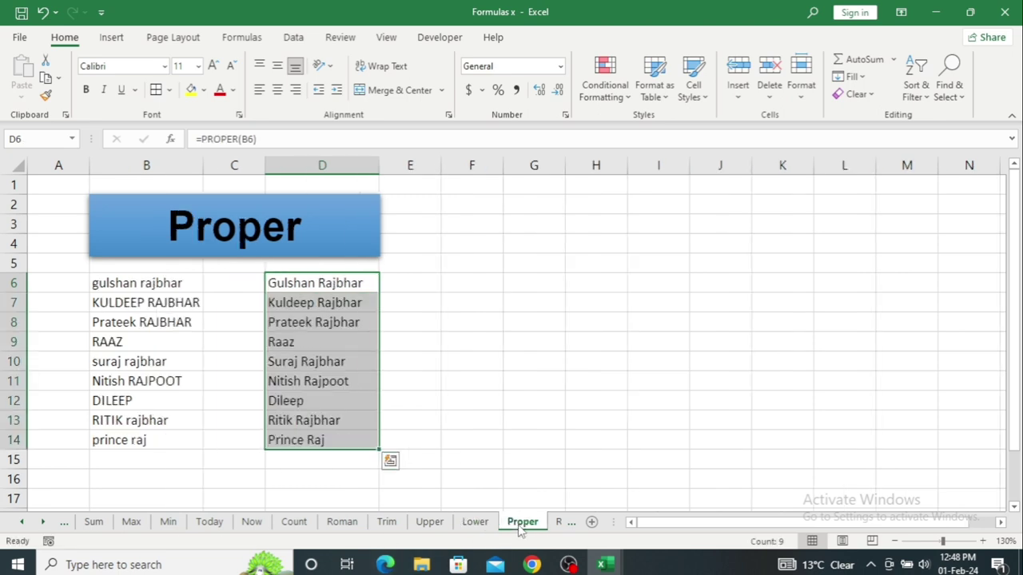
- Clear D6:D14, then enter =PROPER(B6) in D6 and fill it down to D14
{"action": "key", "text": "Delete"}
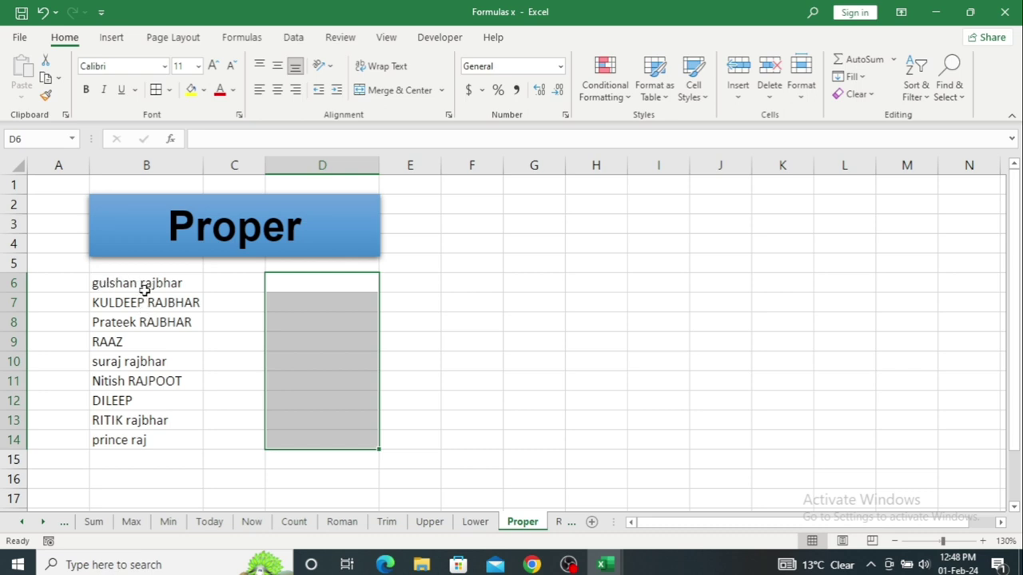
{"action": "left_click", "coordinate": [281, 291]}
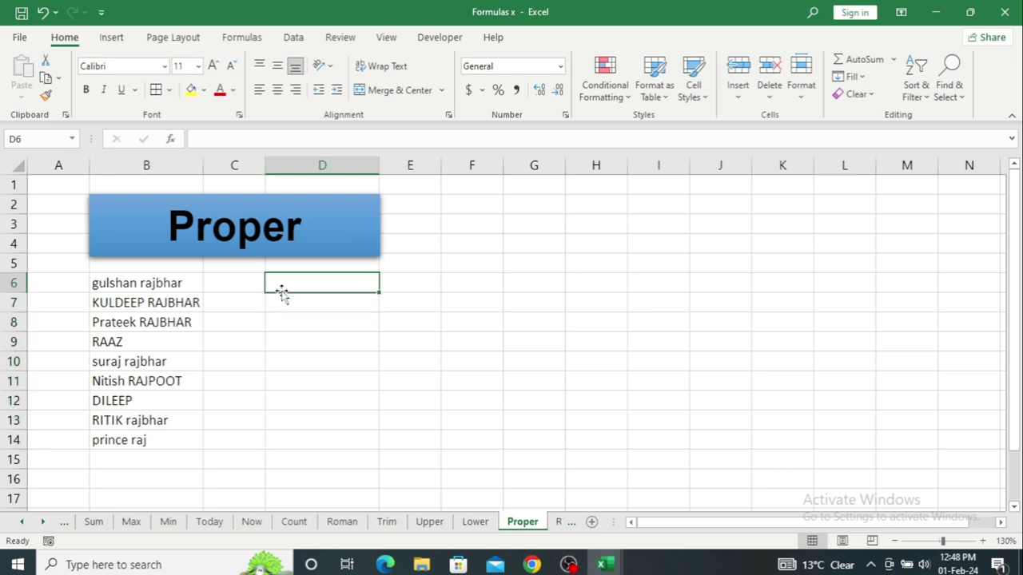
{"action": "type", "text": "="}
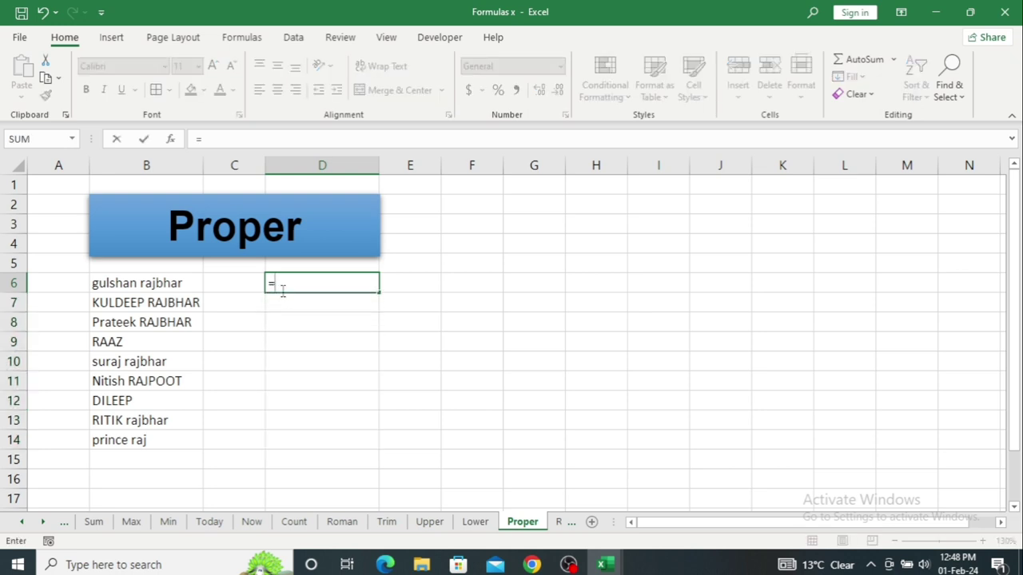
{"action": "type", "text": "p"}
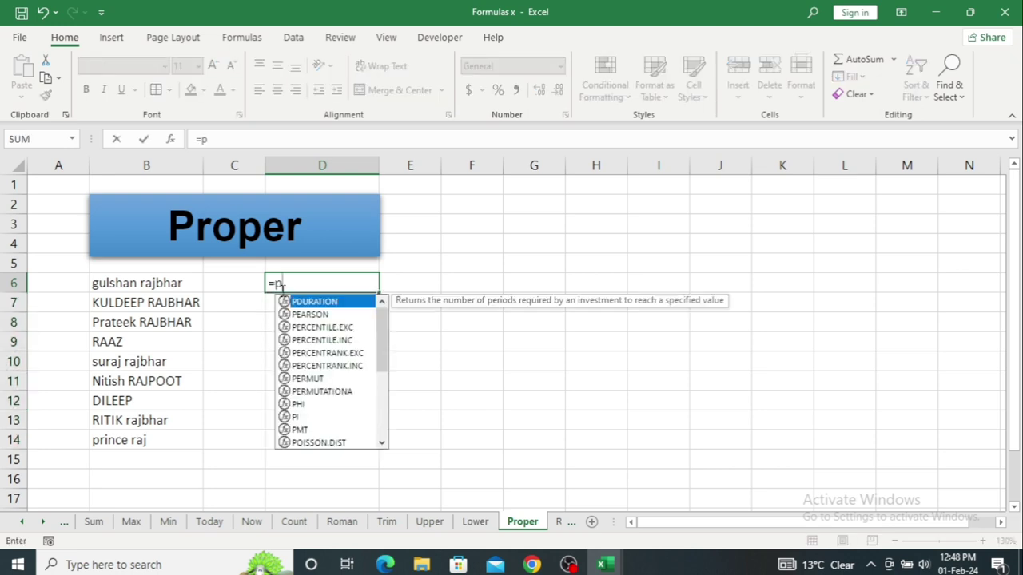
{"action": "type", "text": "ro"}
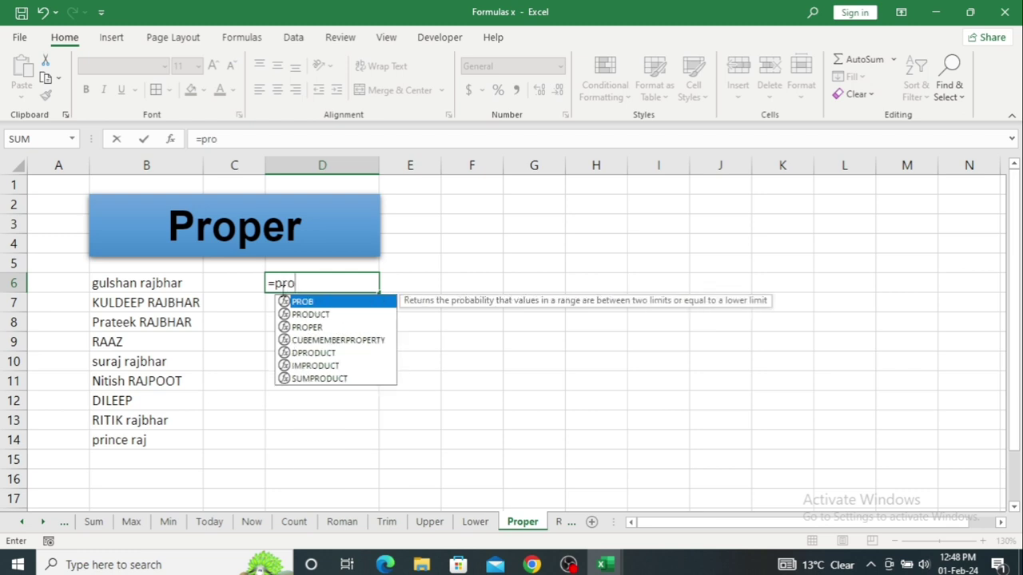
{"action": "type", "text": "per"}
{"action": "key", "text": "Tab"}
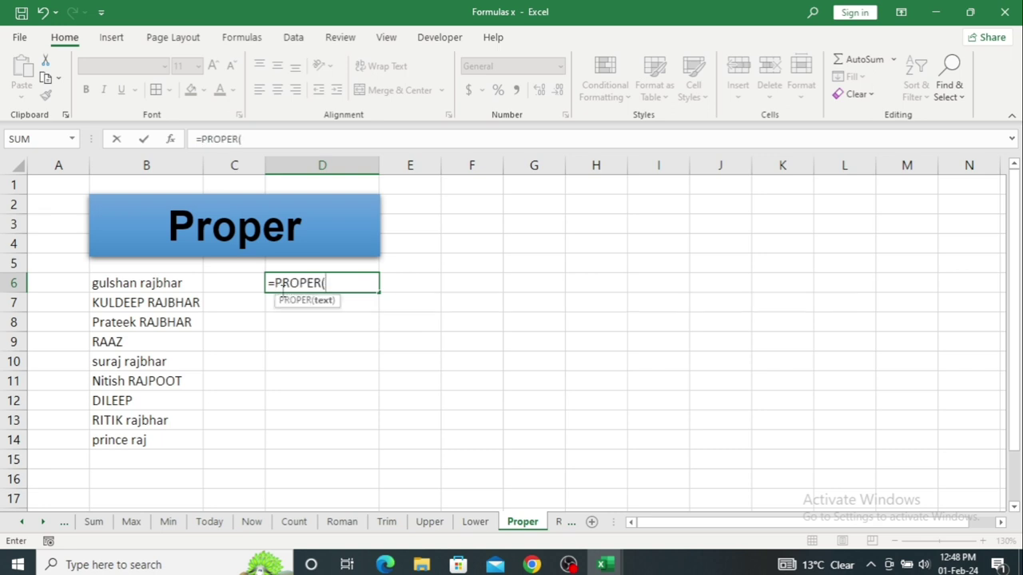
{"action": "left_click", "coordinate": [147, 290]}
{"action": "key", "text": "Return"}
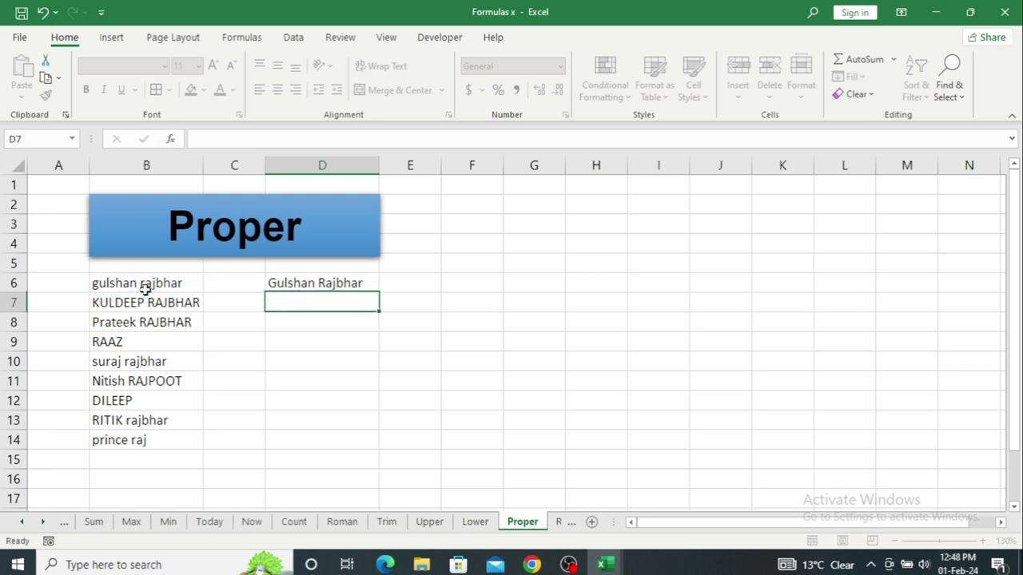
{"action": "left_click", "coordinate": [345, 283]}
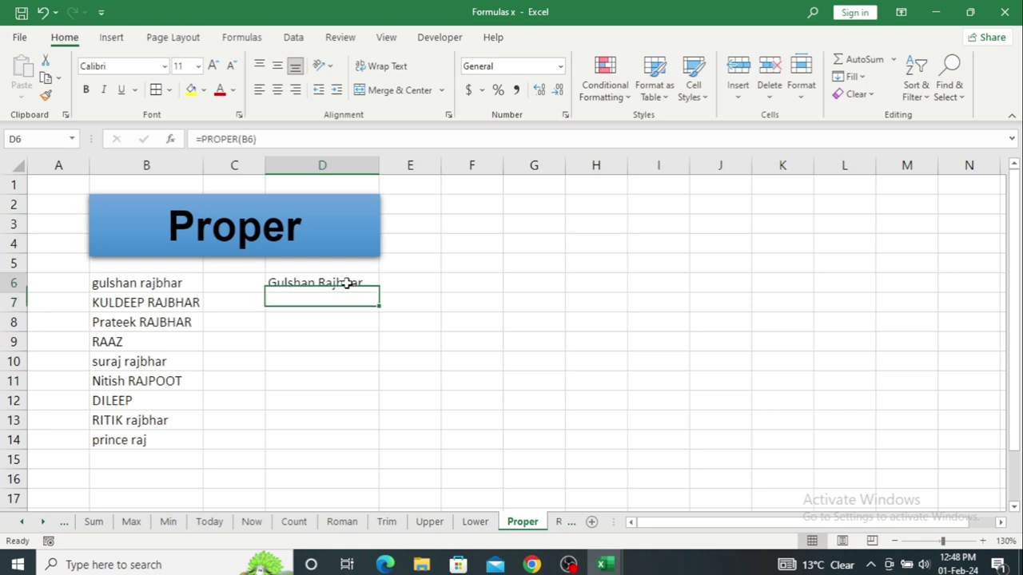
{"action": "left_click_drag", "start_coordinate": [381, 294], "coordinate": [390, 442]}
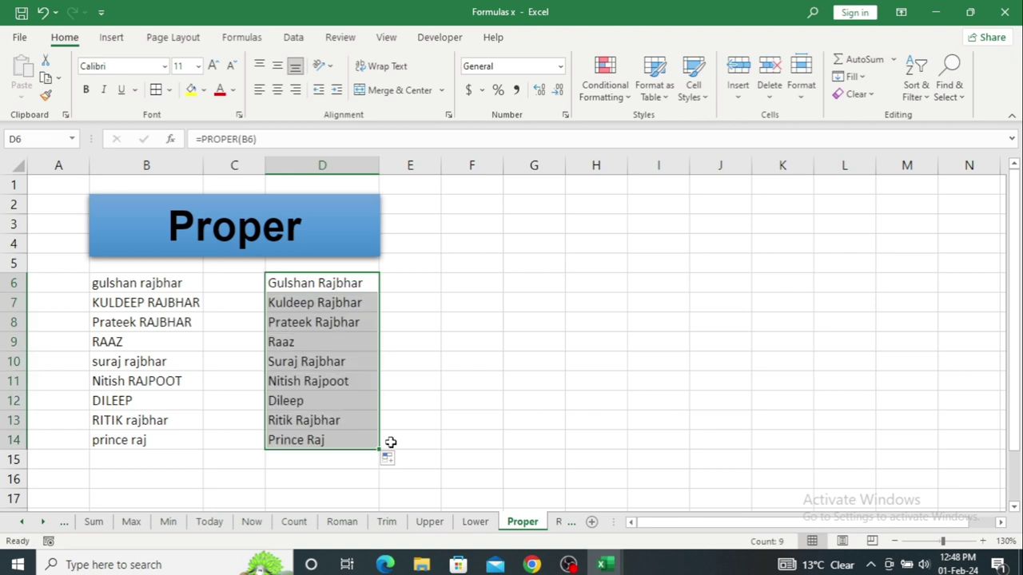
- On the Rept sheet, enter =REPT("A",C7) in D7 and fill it down to D13
{"action": "left_click", "coordinate": [559, 523]}
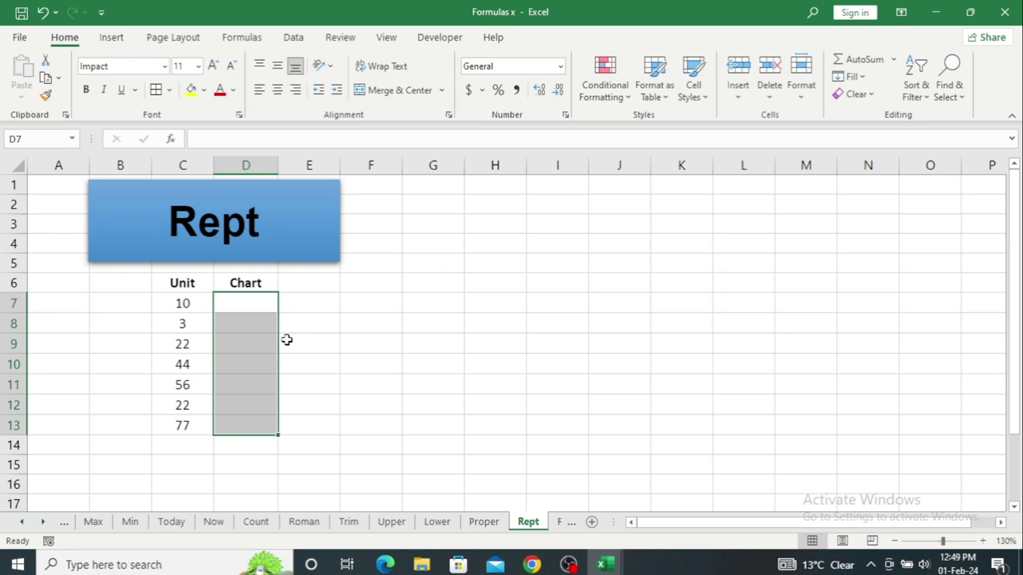
{"action": "type", "text": "="}
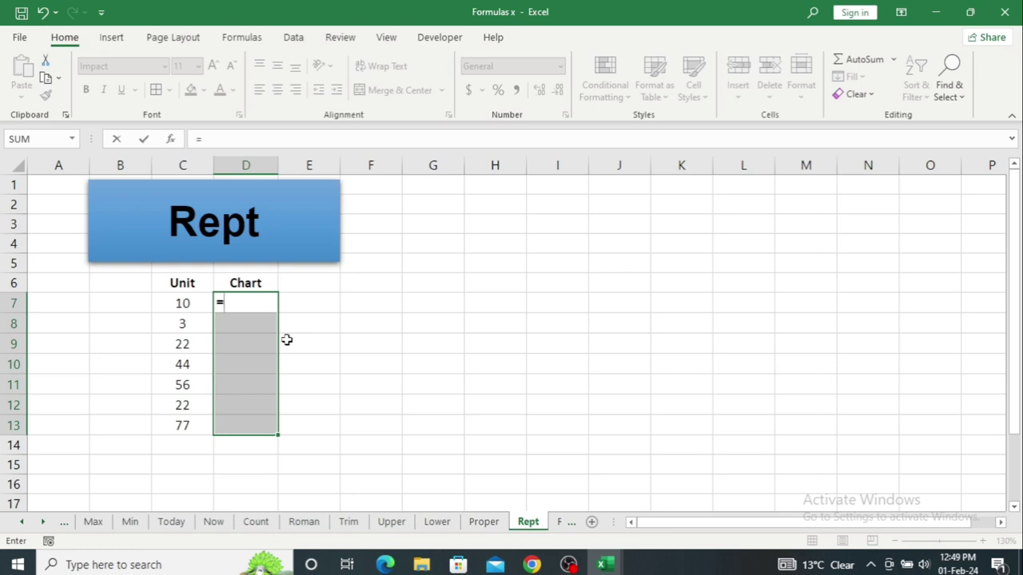
{"action": "type", "text": "A"}
{"action": "key", "text": "BackSpace"}
{"action": "type", "text": "A"}
{"action": "key", "text": "BackSpace"}
{"action": "type", "text": "re"}
{"action": "left_click", "coordinate": [287, 344]}
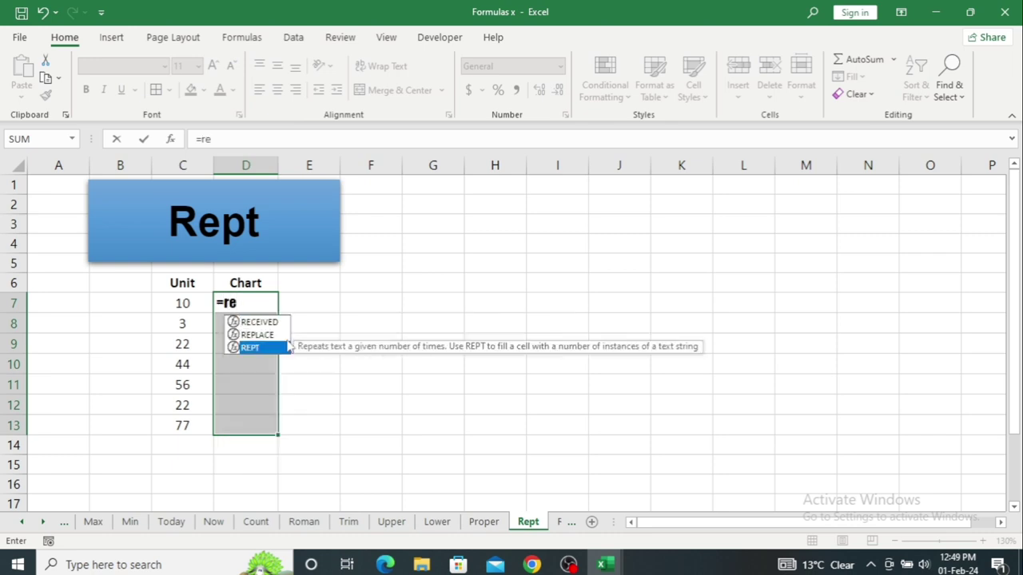
{"action": "double_click", "coordinate": [287, 346]}
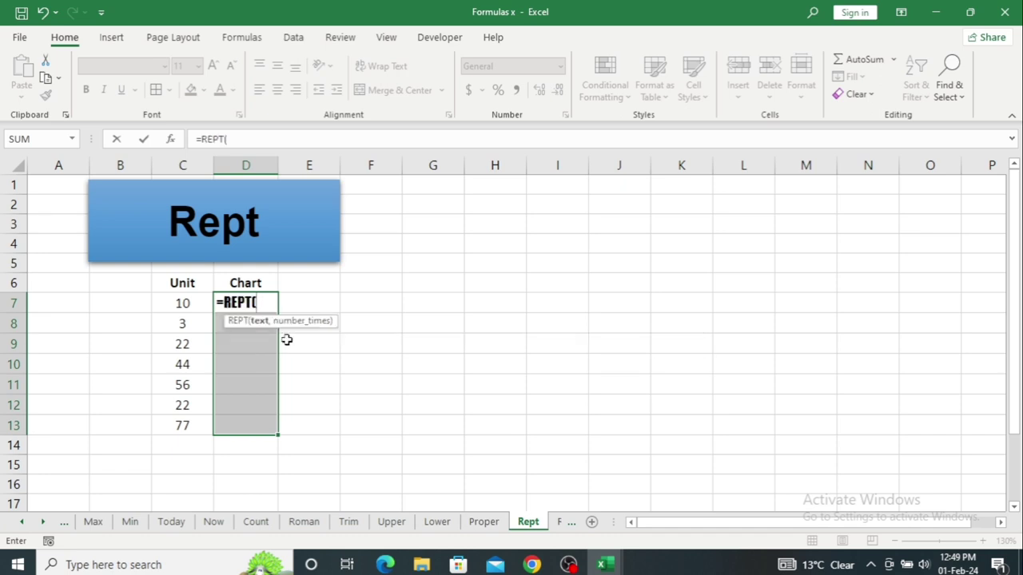
{"action": "type", "text": "a"}
{"action": "type", "text": "A\""}
{"action": "type", "text": ","}
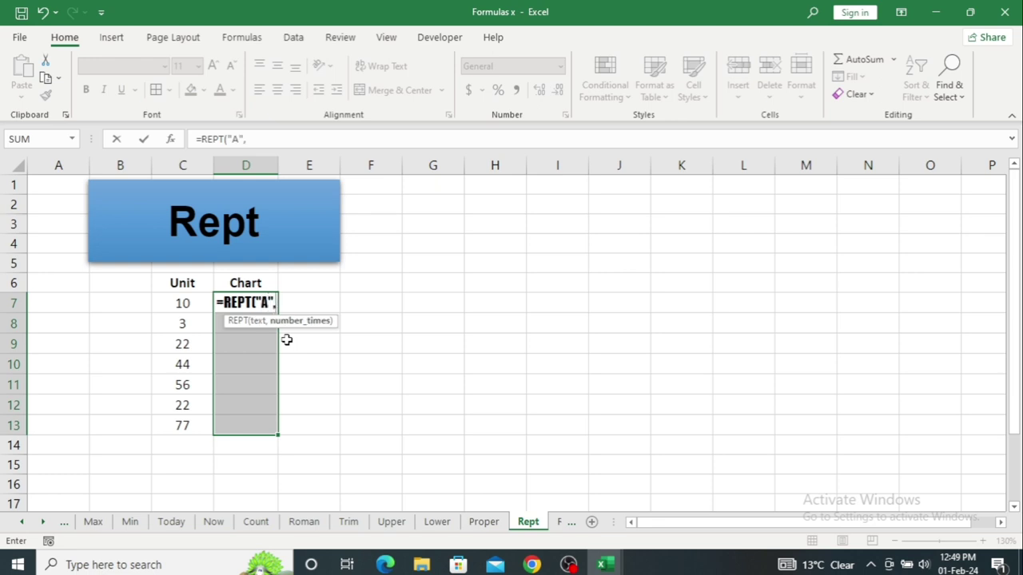
{"action": "left_click", "coordinate": [189, 303]}
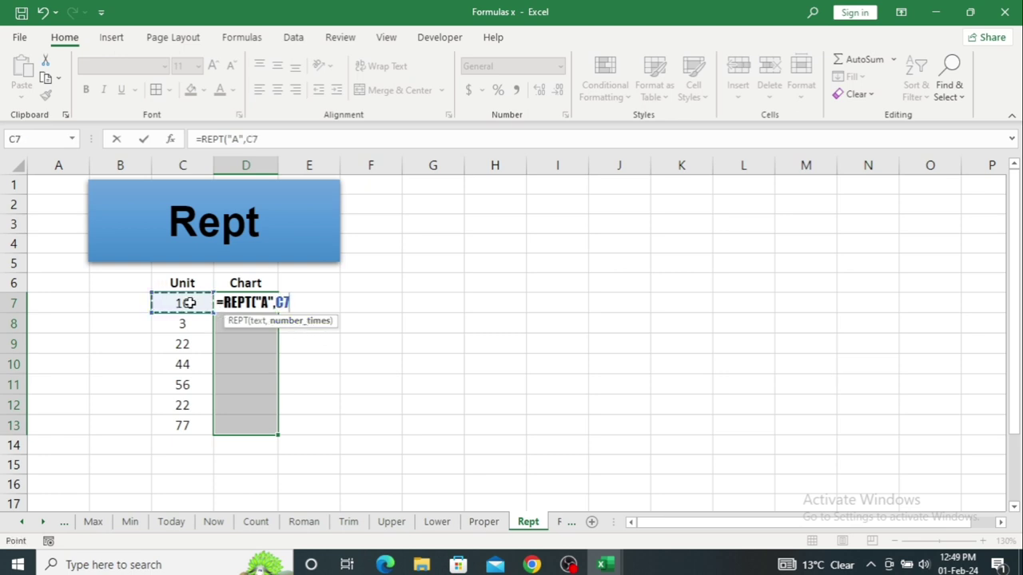
{"action": "key", "text": "Return"}
{"action": "key", "text": "Return"}
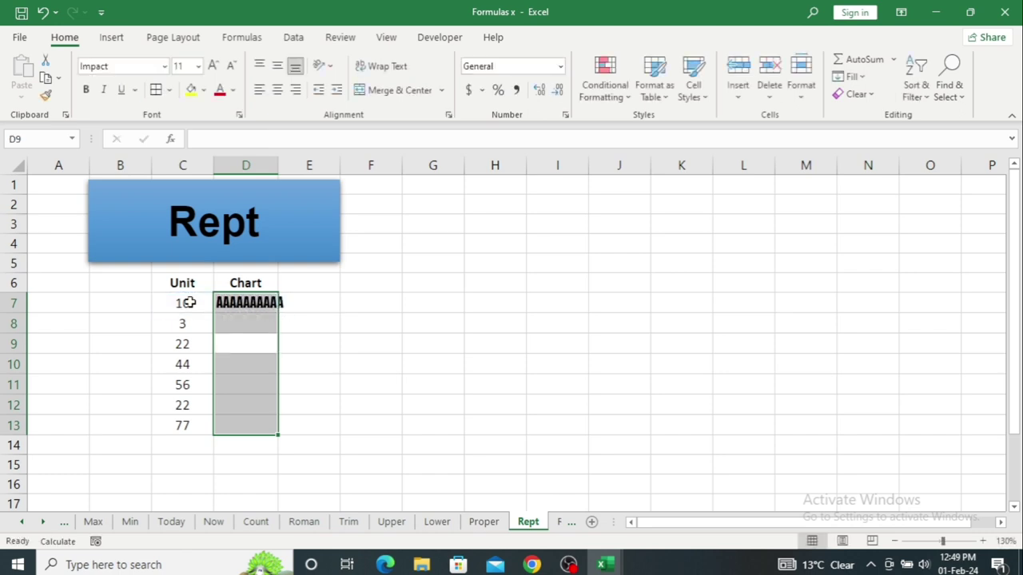
{"action": "left_click", "coordinate": [262, 303]}
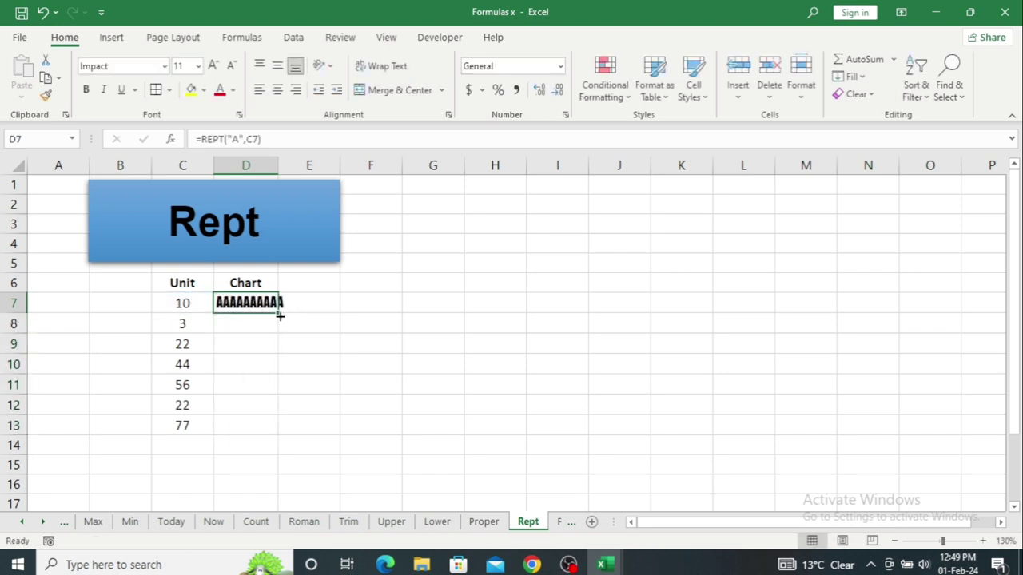
{"action": "double_click", "coordinate": [279, 314]}
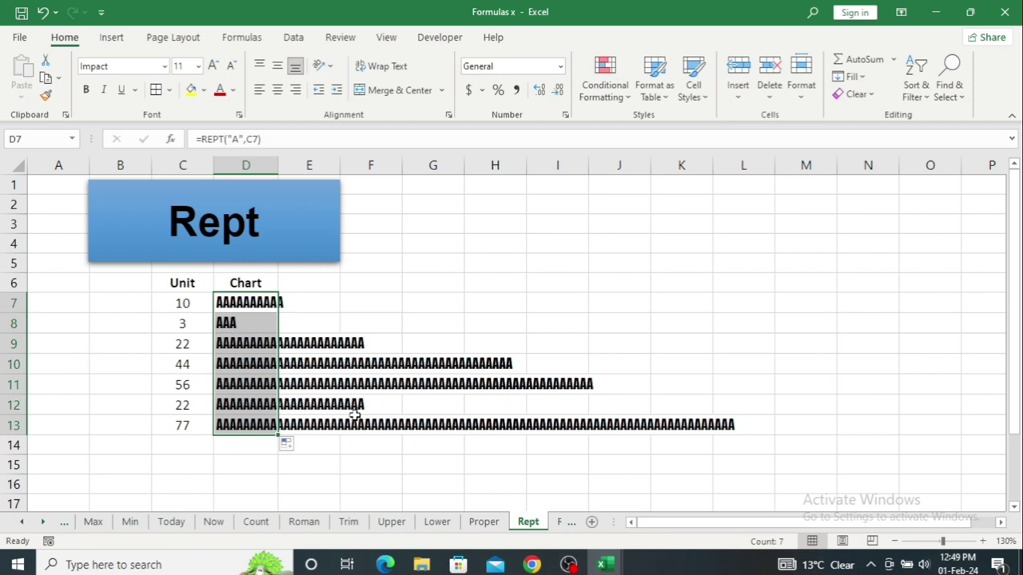
- On the Round sheet, enter =ROUND(C6,0) in D6 and fill it down to D10
{"action": "left_click", "coordinate": [560, 522]}
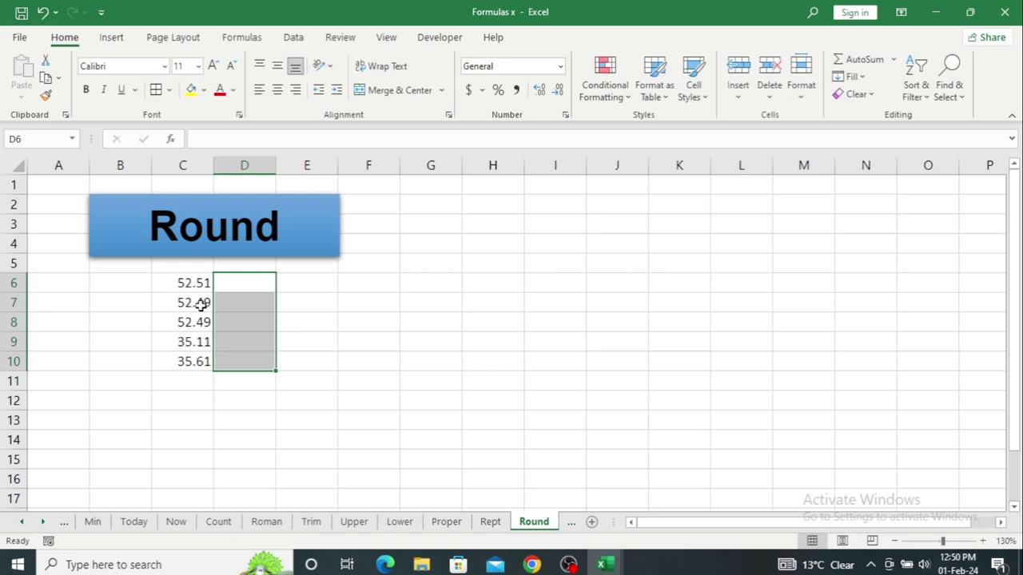
{"action": "left_click", "coordinate": [241, 291]}
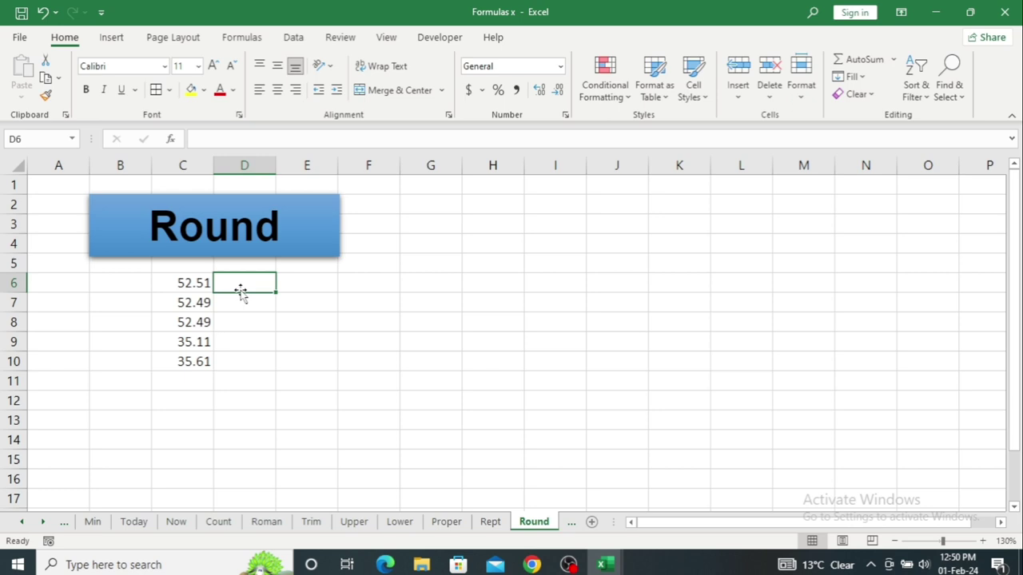
{"action": "type", "text": "="}
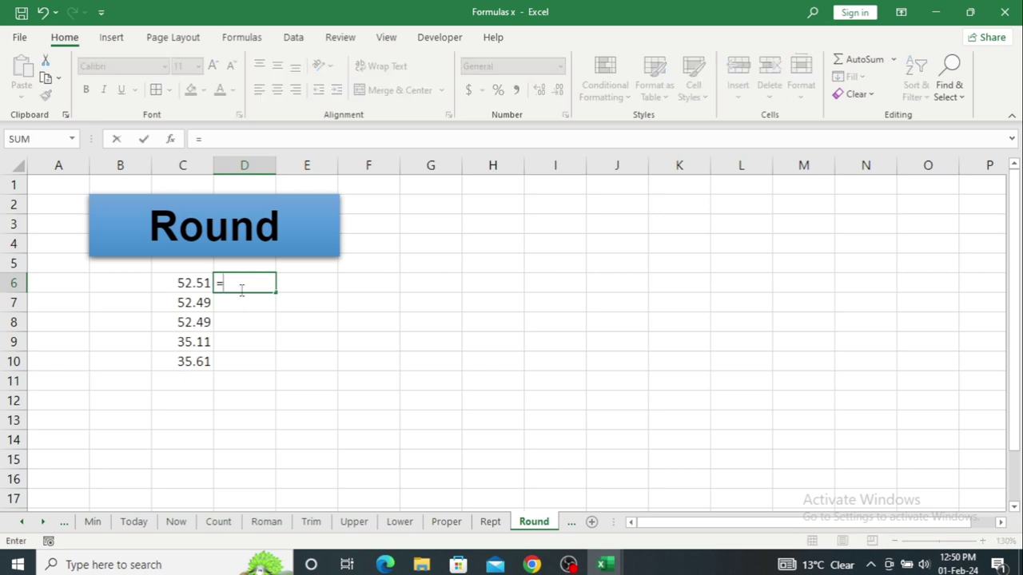
{"action": "type", "text": "rou"}
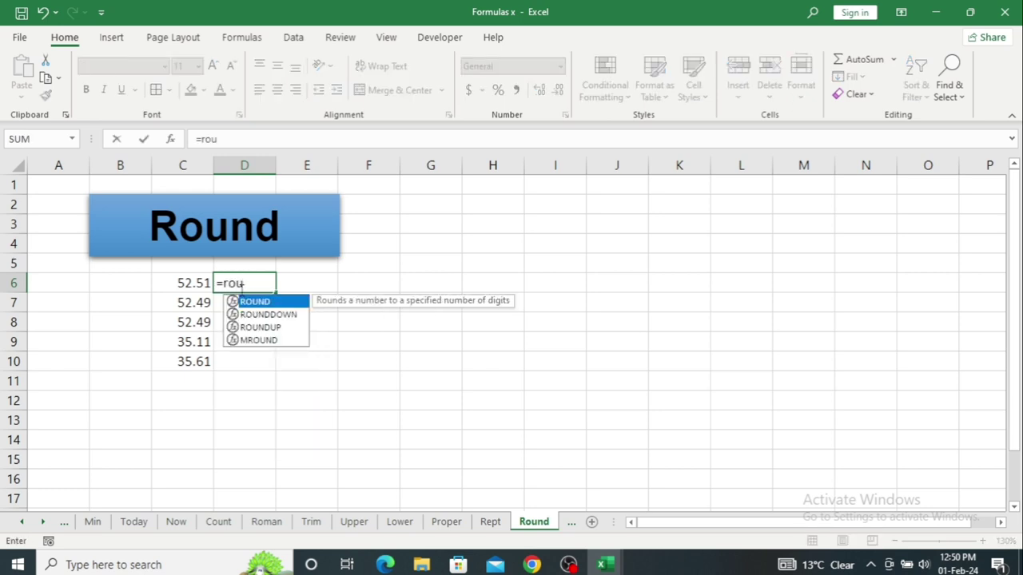
{"action": "key", "text": "Tab"}
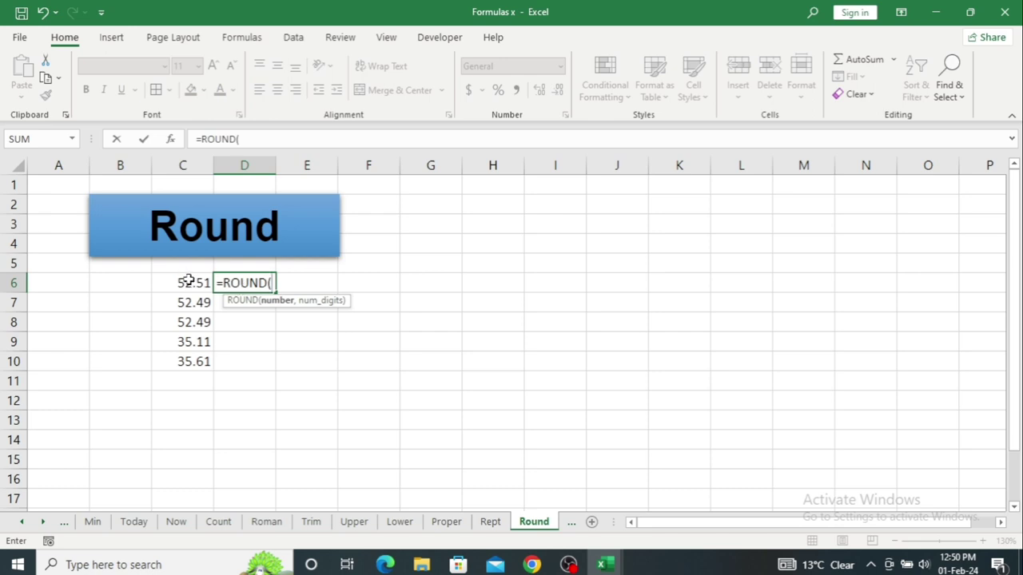
{"action": "left_click", "coordinate": [188, 280]}
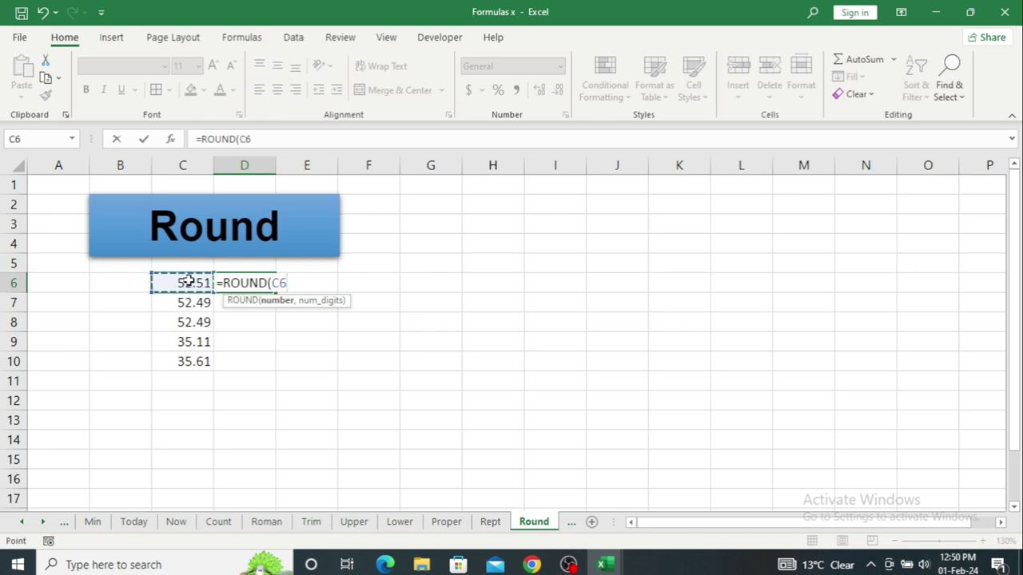
{"action": "type", "text": ","}
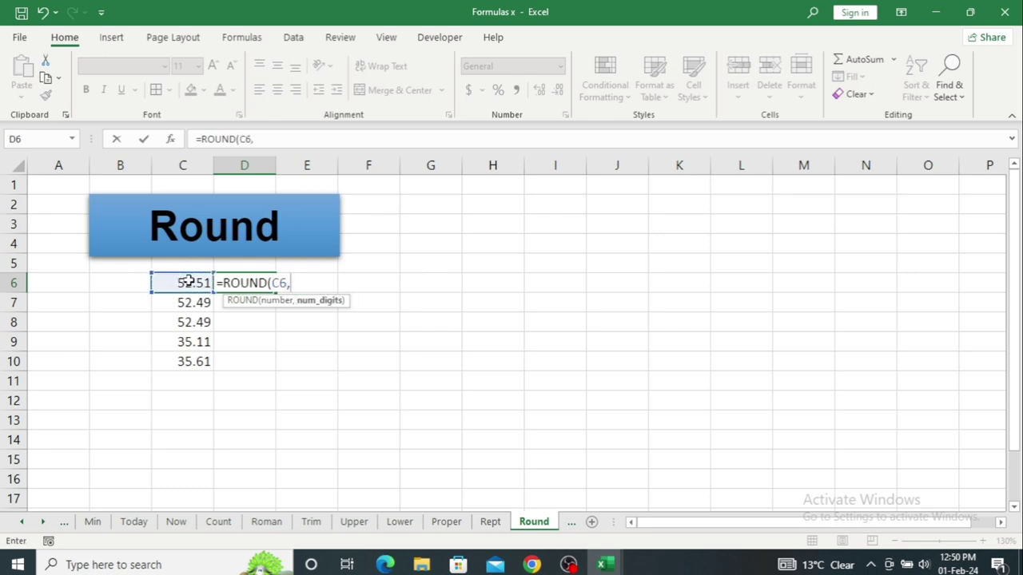
{"action": "type", "text": "0"}
{"action": "key", "text": "Return"}
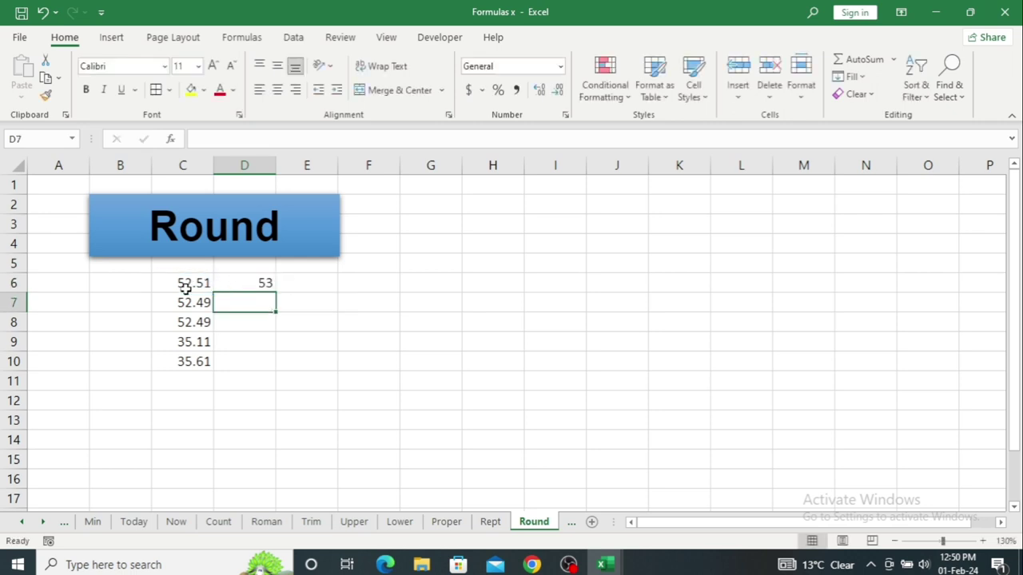
{"action": "left_click", "coordinate": [250, 283]}
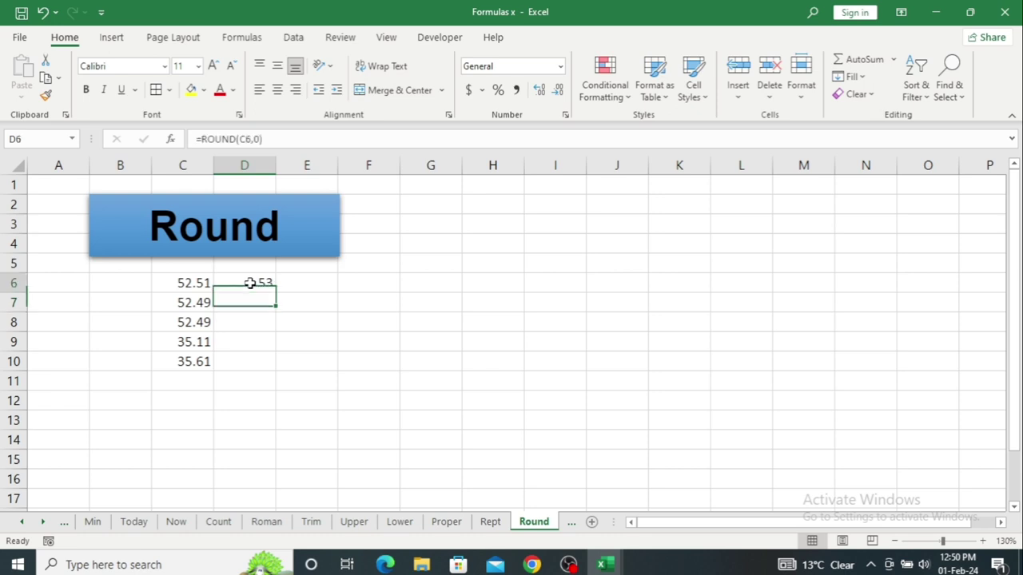
{"action": "mouse_move", "coordinate": [270, 287]}
{"action": "left_mouse_down"}
{"action": "mouse_move", "coordinate": [260, 283]}
{"action": "mouse_move", "coordinate": [270, 287]}
{"action": "left_mouse_up"}
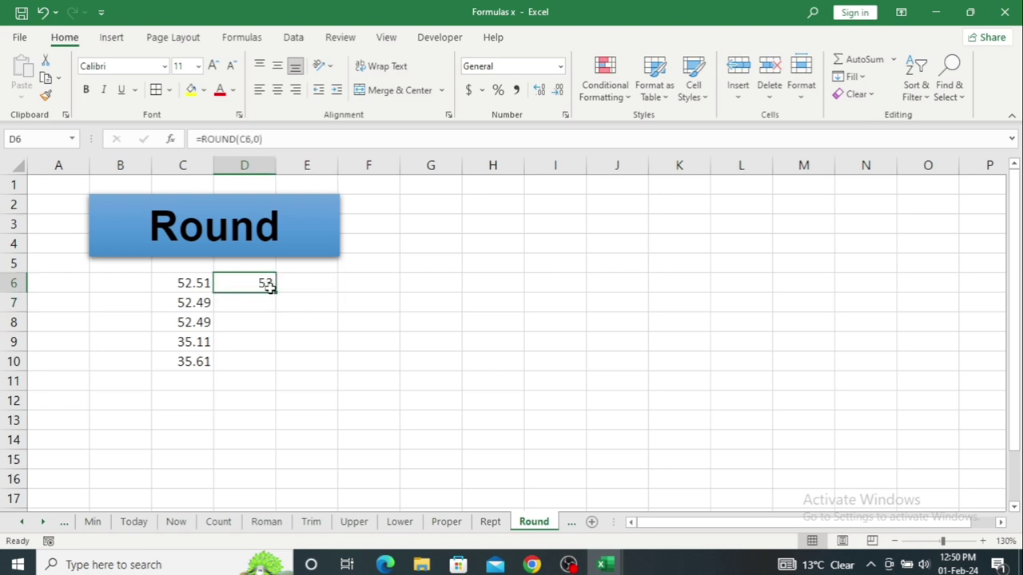
{"action": "double_click", "coordinate": [276, 292]}
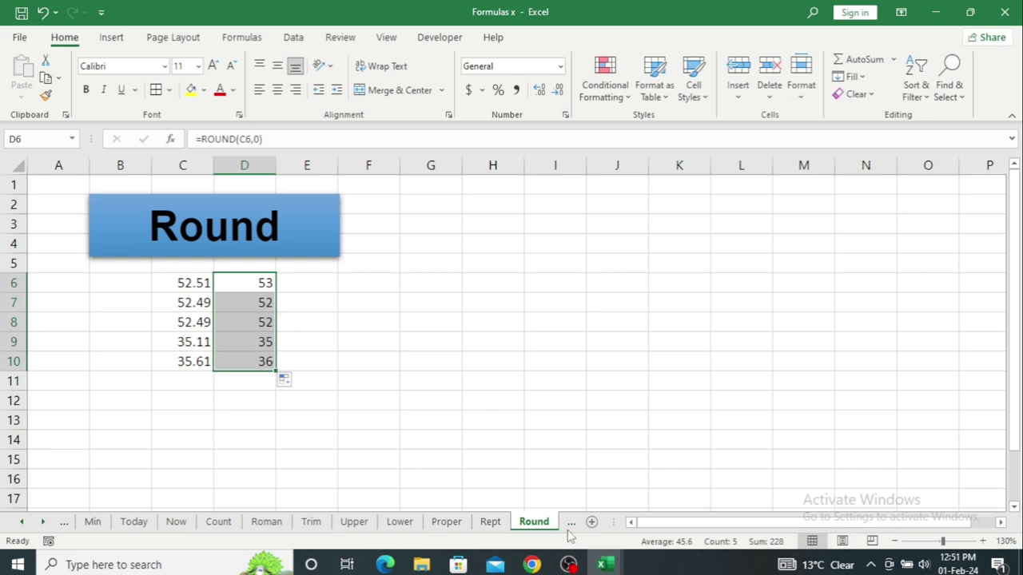
- Scroll the sheet tabs and switch to the Concatenate sheet
{"action": "left_click", "coordinate": [41, 524]}
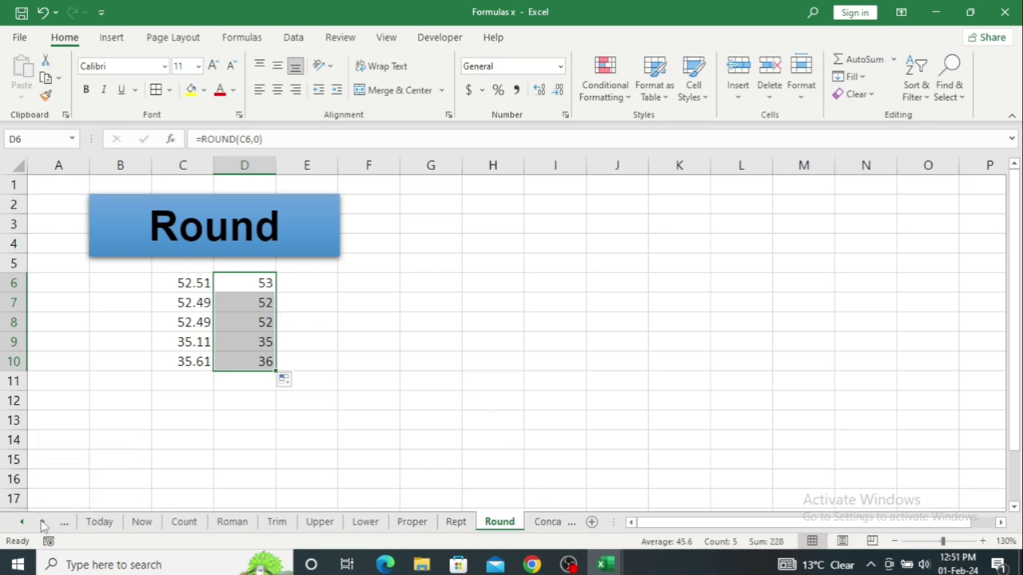
{"action": "left_click", "coordinate": [42, 523]}
{"action": "left_click", "coordinate": [43, 524]}
{"action": "left_click", "coordinate": [43, 524]}
{"action": "left_click", "coordinate": [43, 525]}
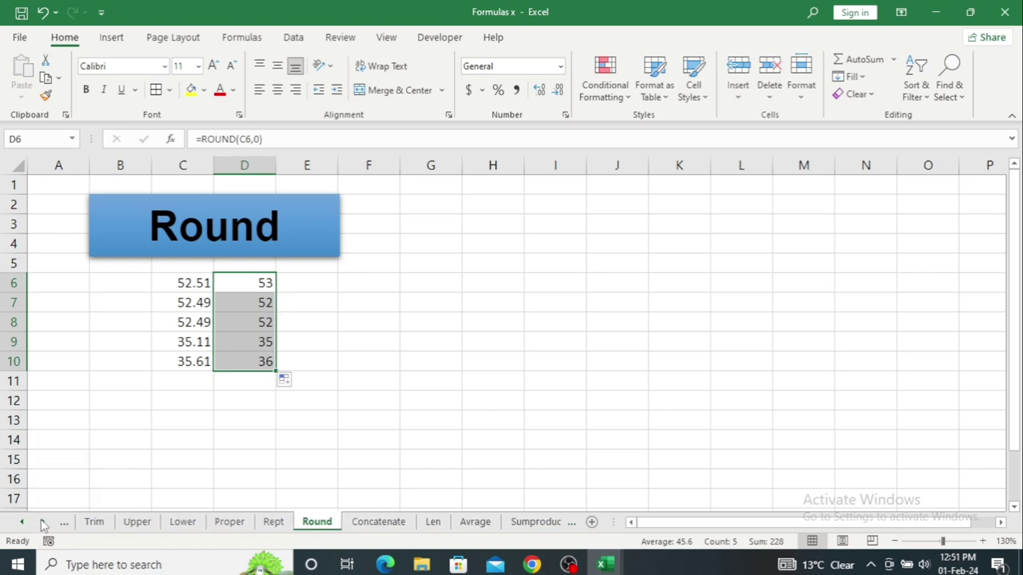
{"action": "left_click", "coordinate": [380, 523]}
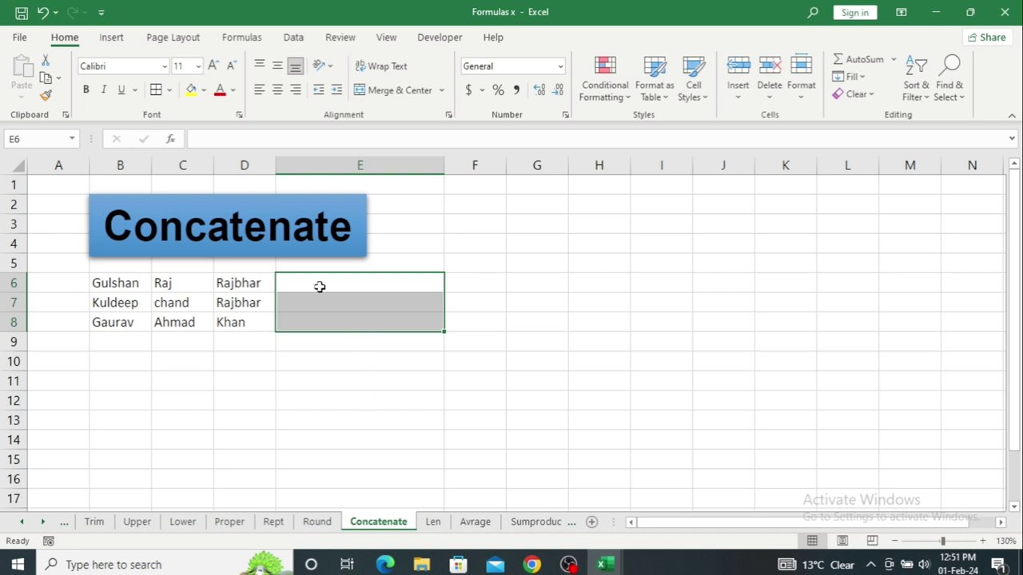
- Enter =CONCATENATE(B6,C6,D6) in E6 and fill it down to E8
{"action": "left_click", "coordinate": [318, 286]}
{"action": "type", "text": "="}
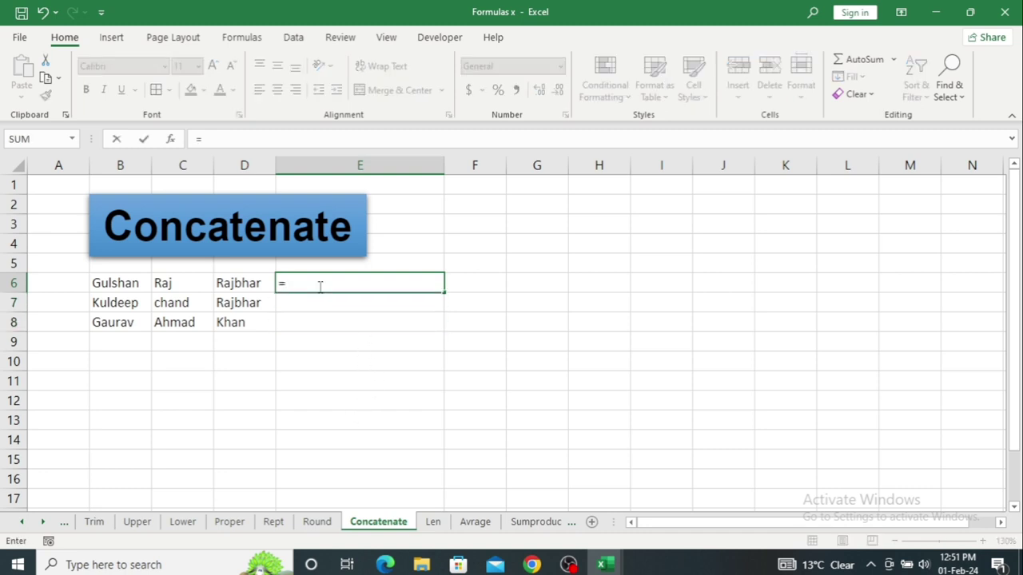
{"action": "type", "text": "con"}
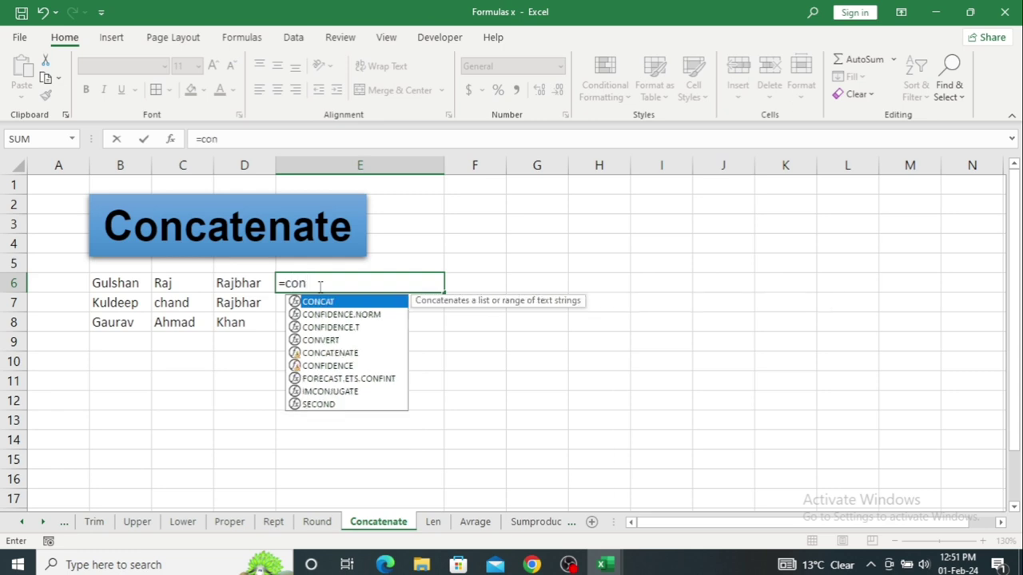
{"action": "type", "text": "ca"}
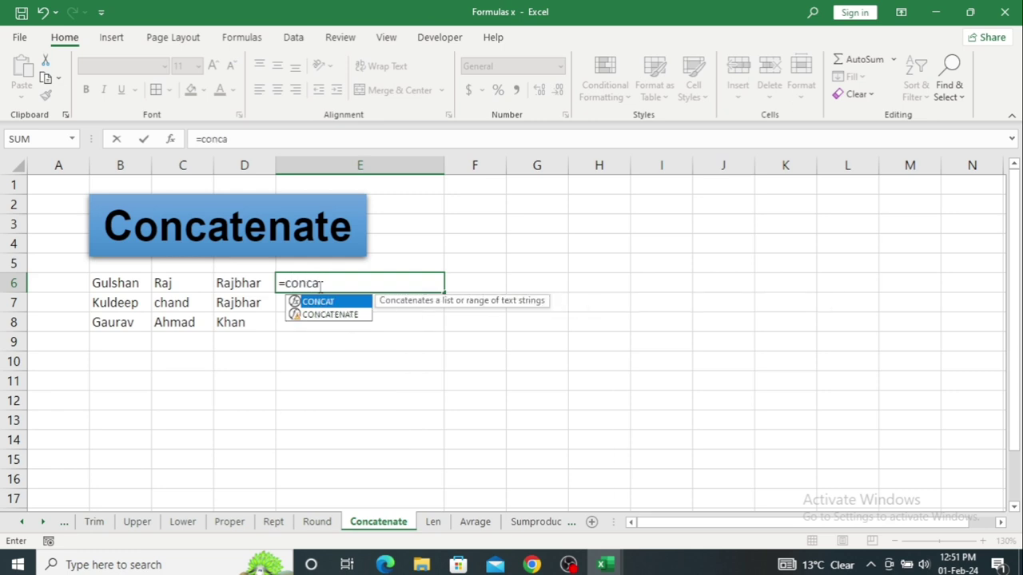
{"action": "key", "text": "Down"}
{"action": "key", "text": "Tab"}
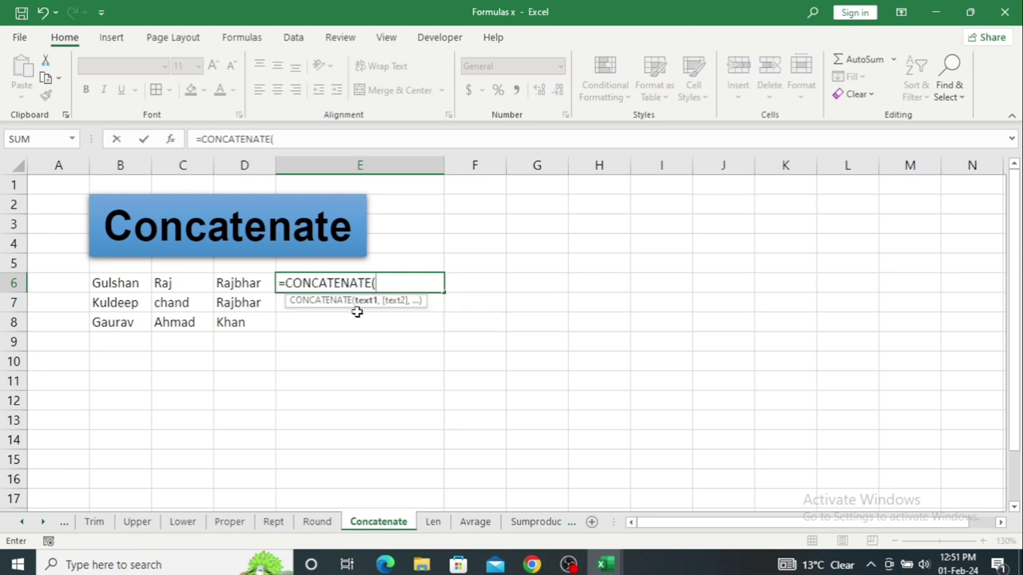
{"action": "left_click", "coordinate": [126, 284]}
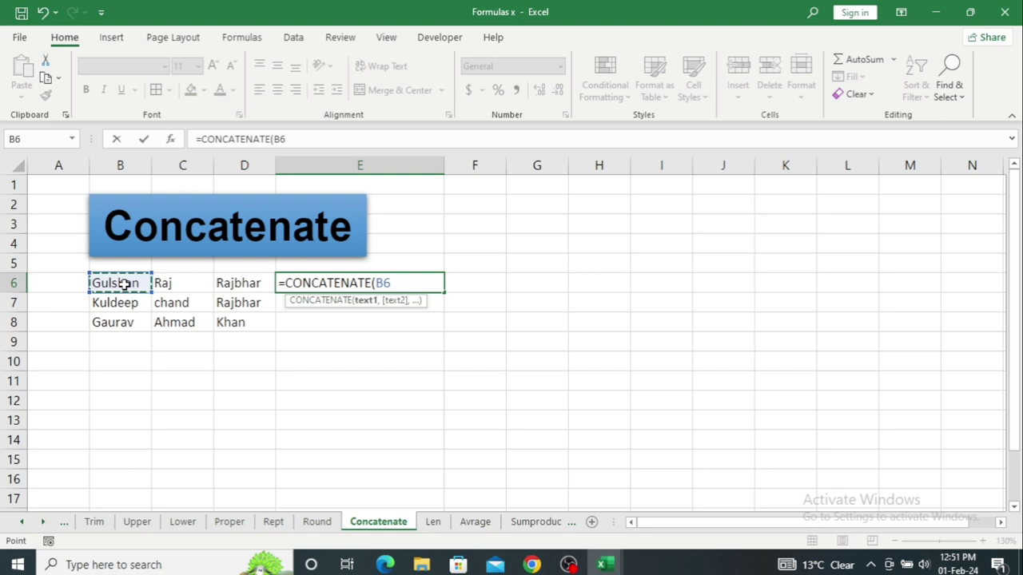
{"action": "type", "text": ","}
{"action": "left_click", "coordinate": [164, 287]}
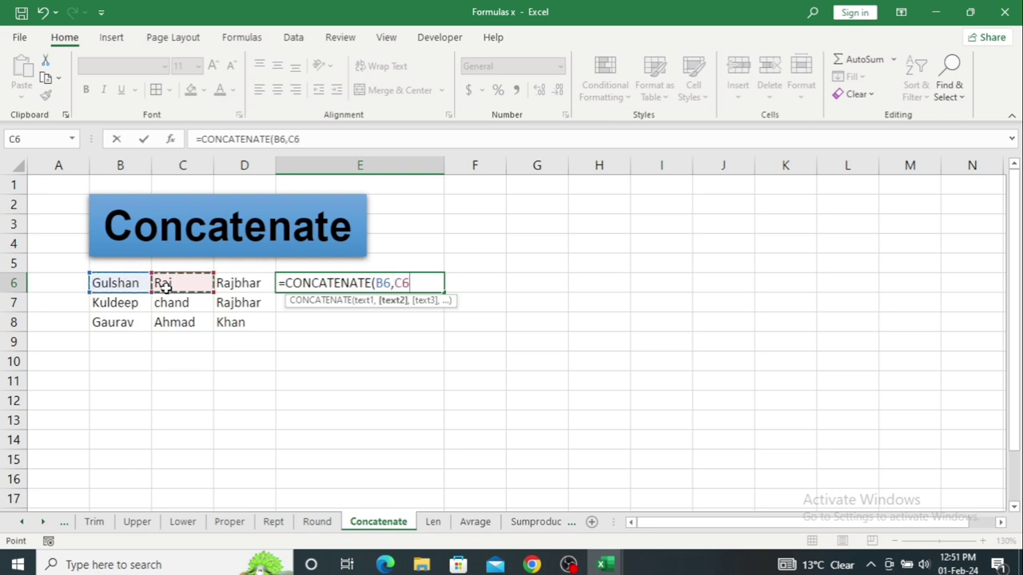
{"action": "type", "text": ":C,"}
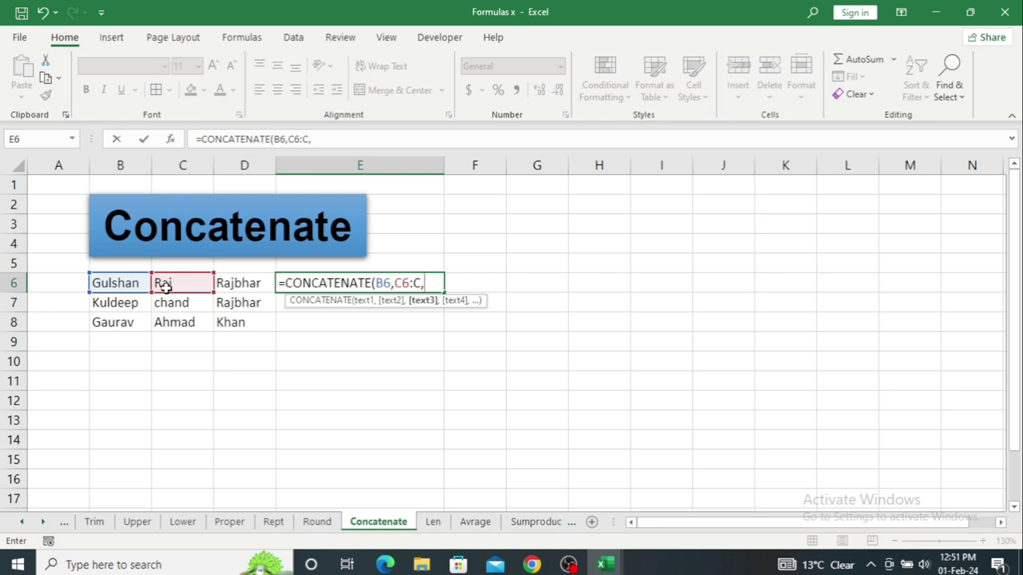
{"action": "key", "text": "BackSpace"}
{"action": "key", "text": "BackSpace"}
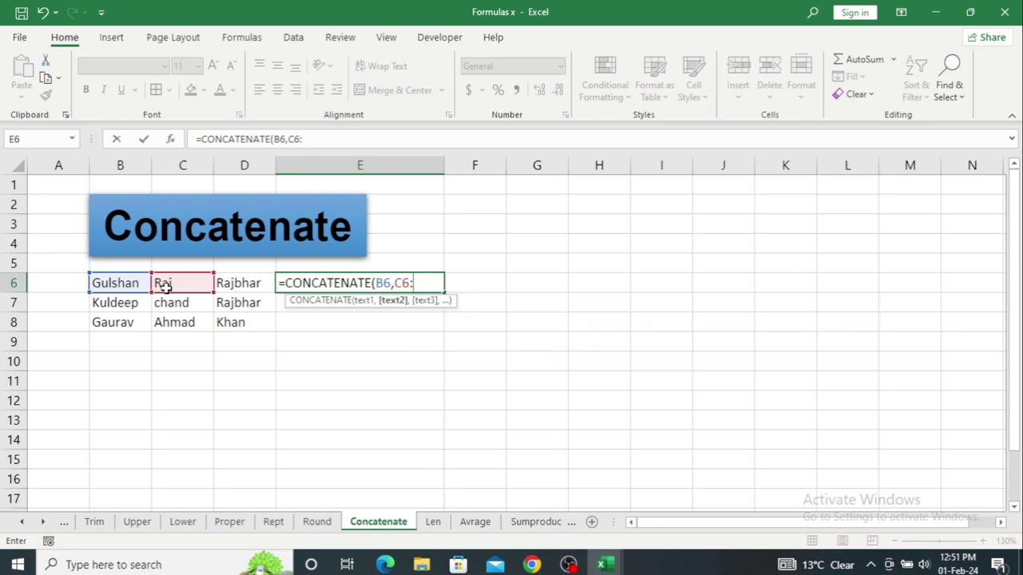
{"action": "key", "text": "BackSpace"}
{"action": "key", "text": "BackSpace"}
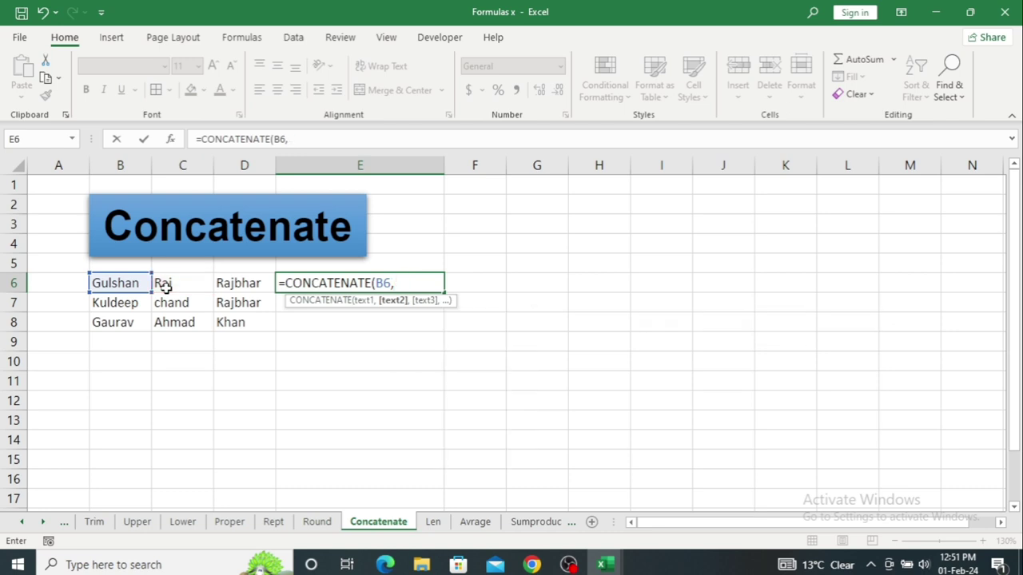
{"action": "left_click", "coordinate": [163, 281]}
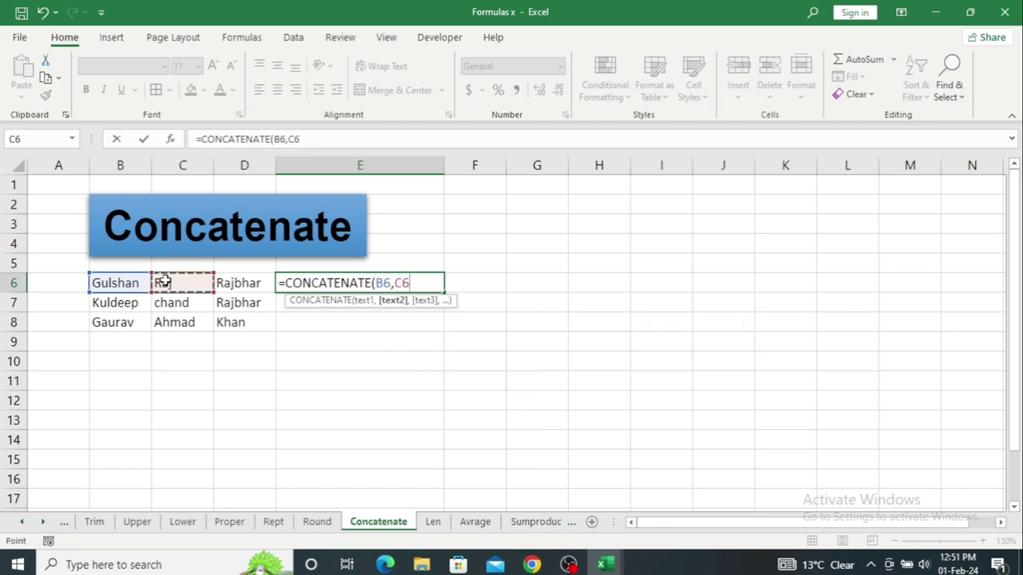
{"action": "type", "text": ","}
{"action": "left_click", "coordinate": [232, 285]}
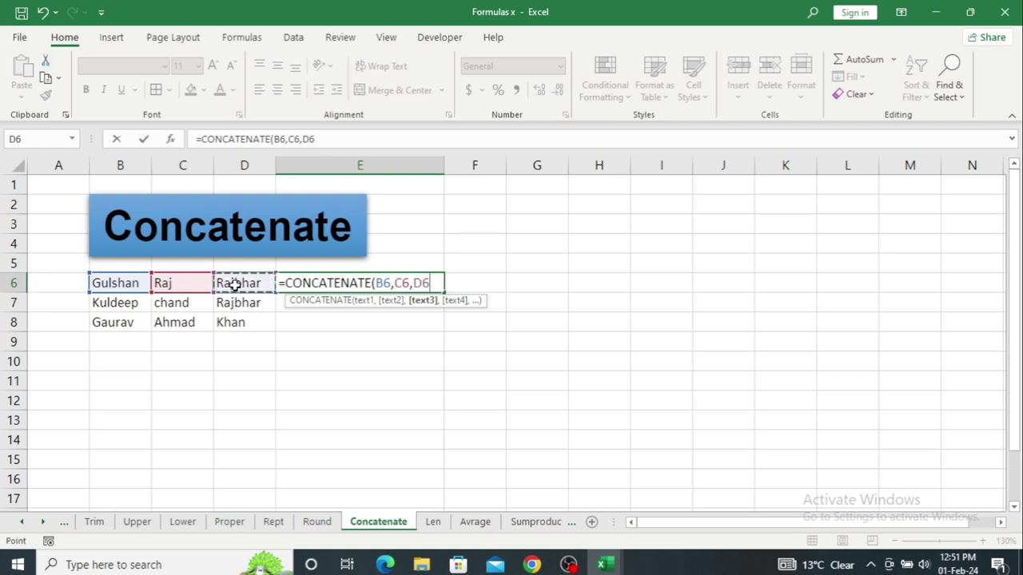
{"action": "key", "text": "Return"}
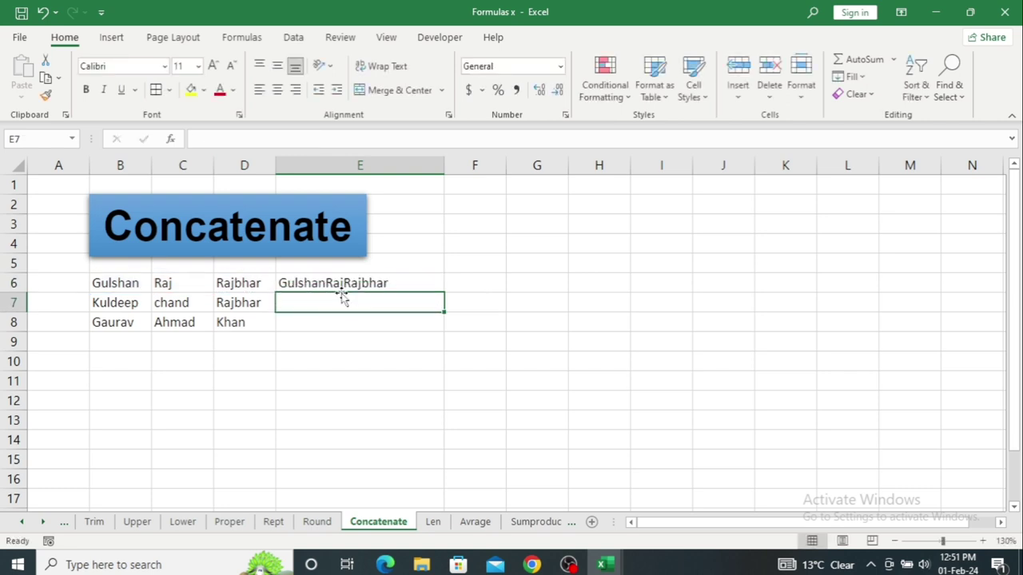
{"action": "left_click", "coordinate": [363, 284]}
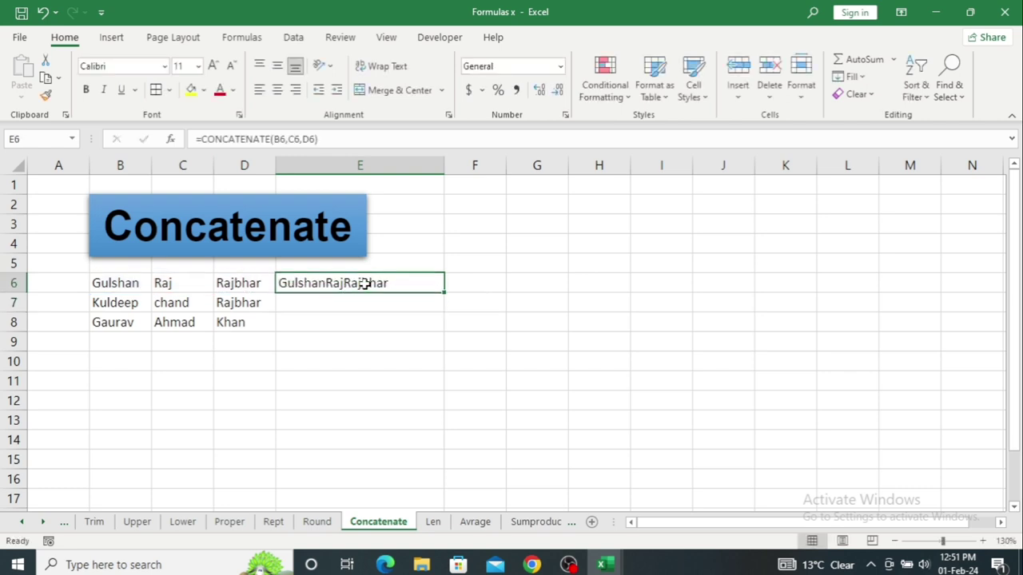
{"action": "double_click", "coordinate": [444, 293]}
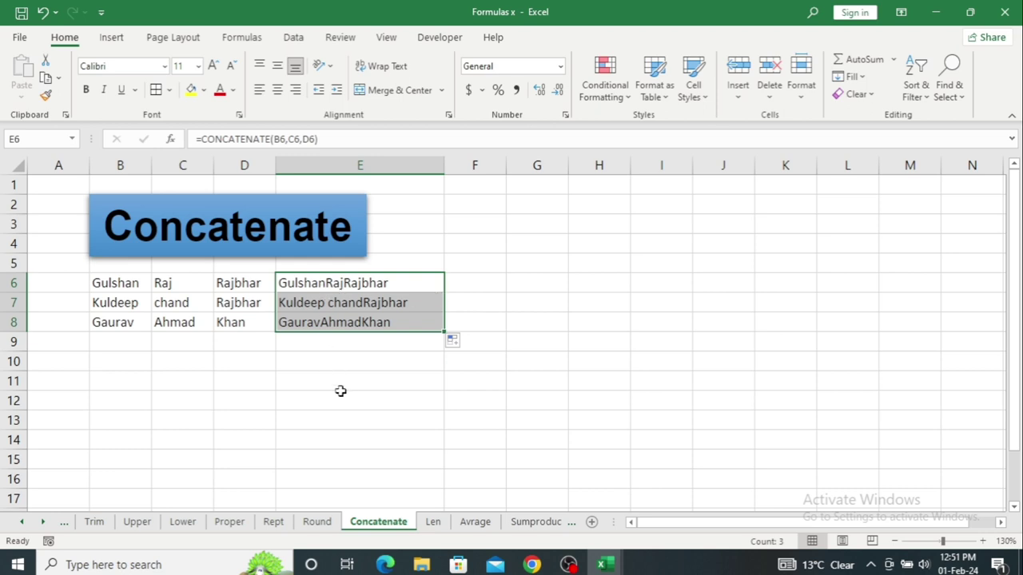
- On the Len sheet, enter =LEN(B7) in D7 and fill it down to D11
{"action": "left_click", "coordinate": [432, 530]}
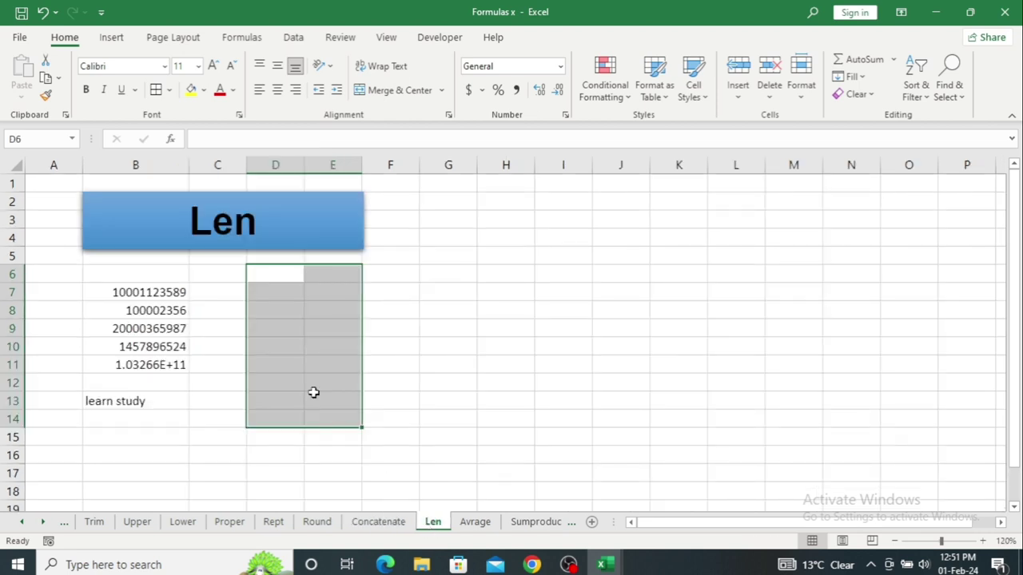
{"action": "left_click", "coordinate": [255, 363]}
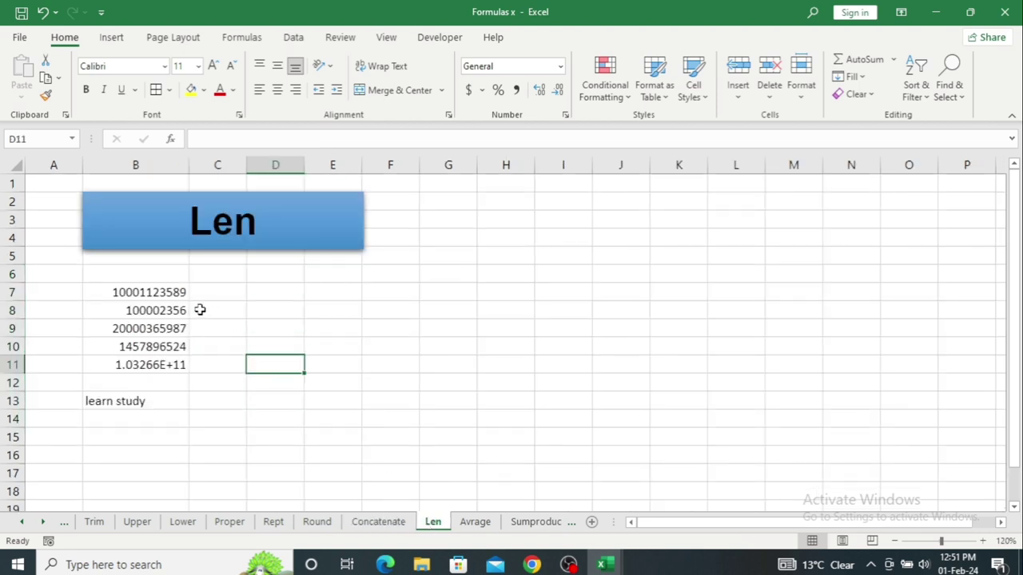
{"action": "left_click", "coordinate": [259, 294]}
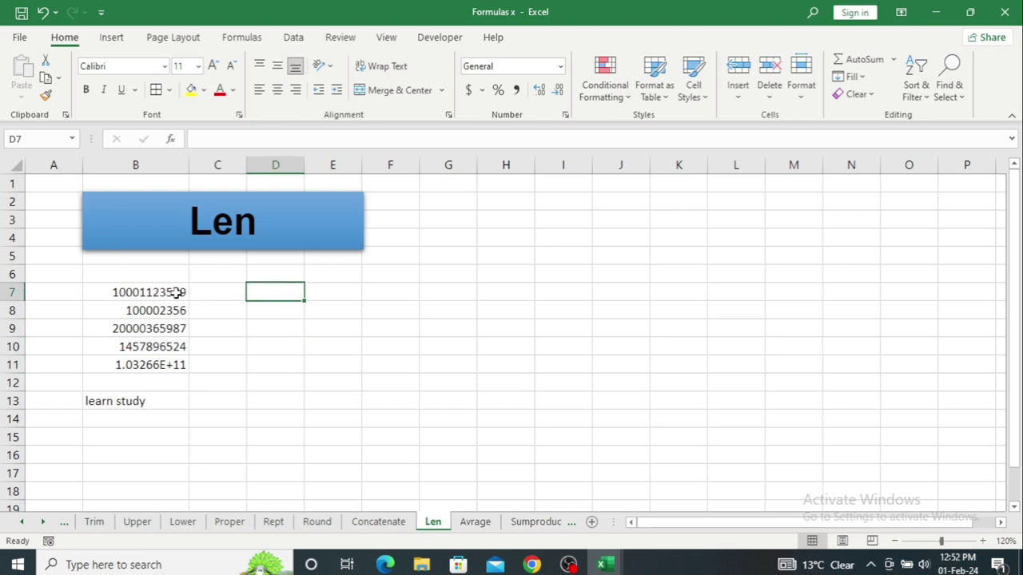
{"action": "key", "text": "F2"}
{"action": "type", "text": "="}
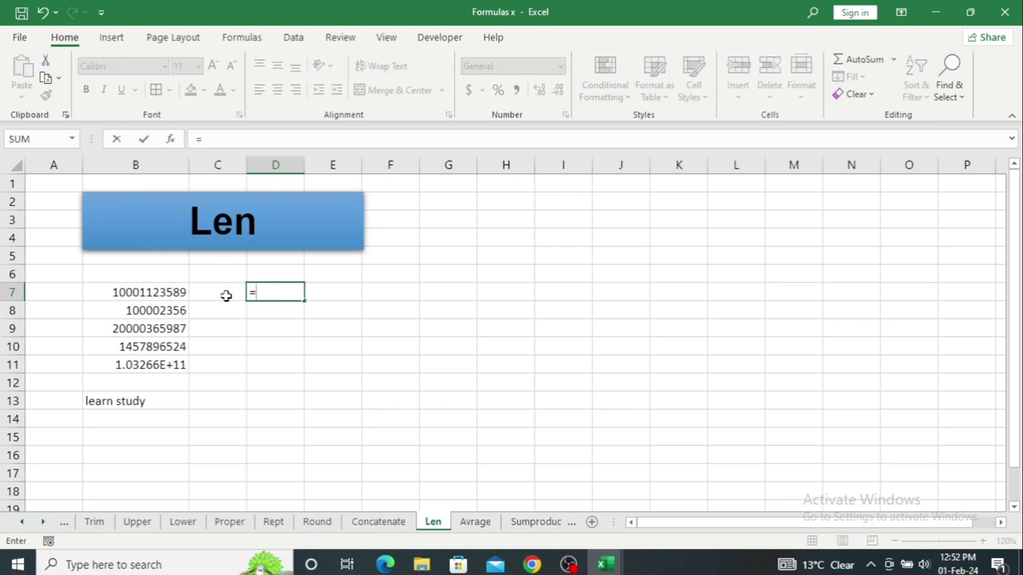
{"action": "type", "text": "len"}
{"action": "key", "text": "Tab"}
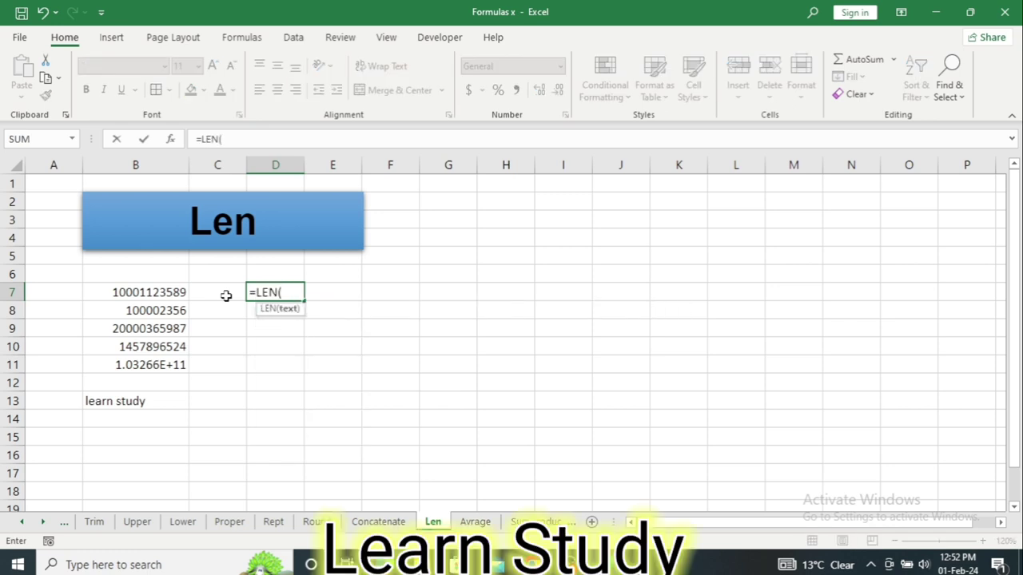
{"action": "left_click", "coordinate": [168, 294]}
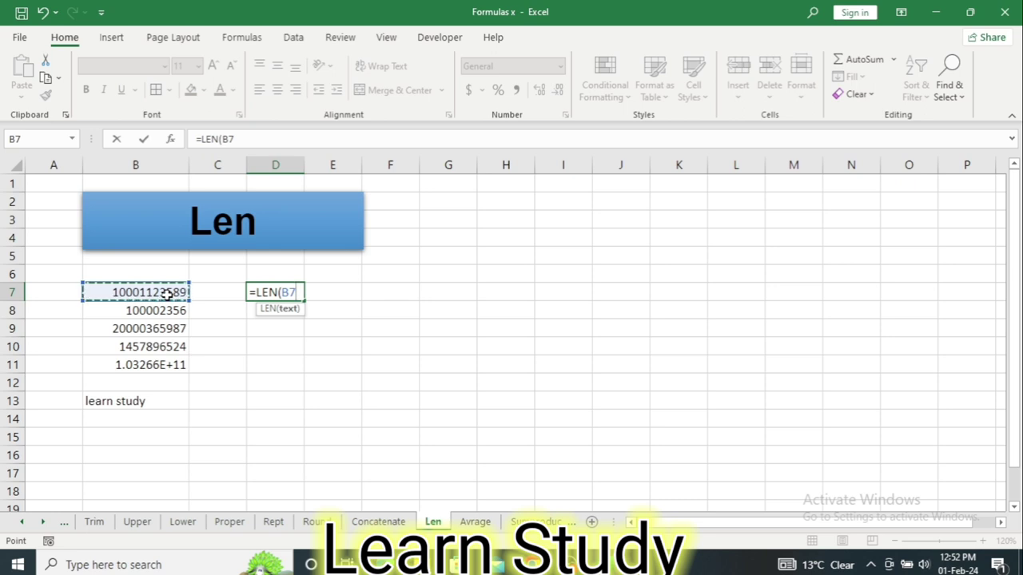
{"action": "key", "text": "Return"}
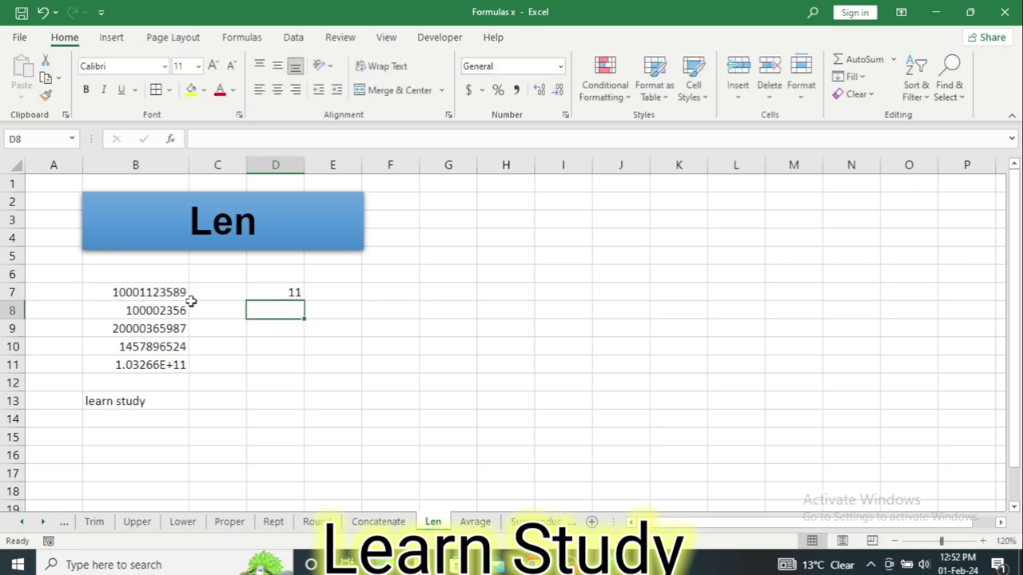
{"action": "left_click", "coordinate": [288, 293]}
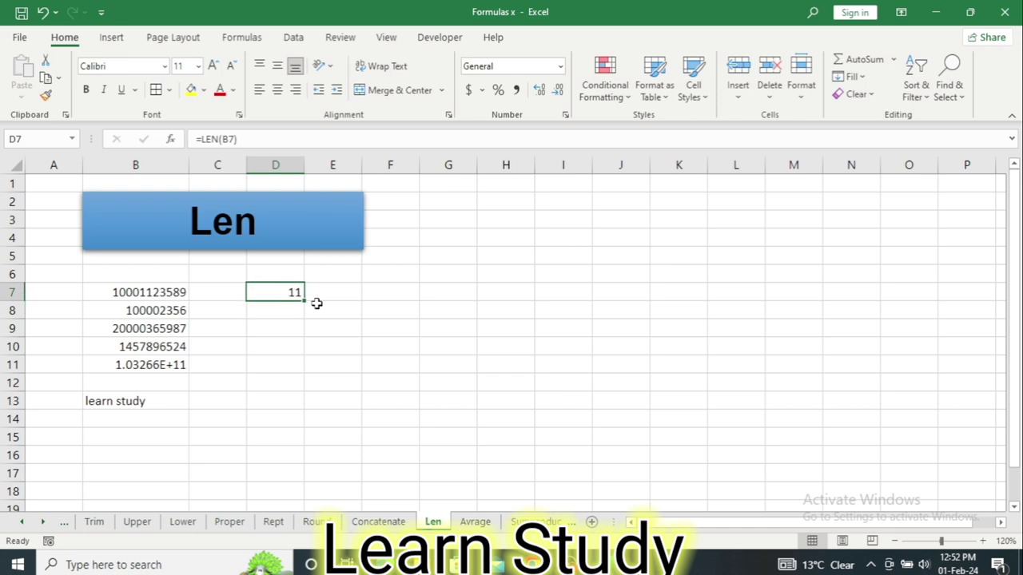
{"action": "left_click_drag", "start_coordinate": [303, 302], "coordinate": [302, 369]}
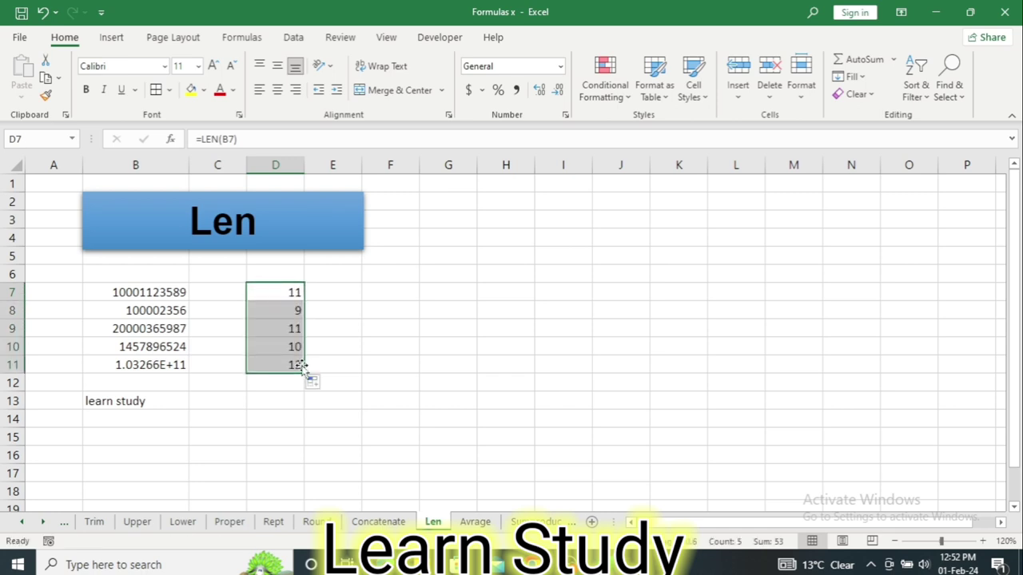
- Enter =LEN(B13) in D13 to count 'learn study', then go to the Avrage sheet
{"action": "left_click", "coordinate": [278, 402]}
{"action": "type", "text": "="}
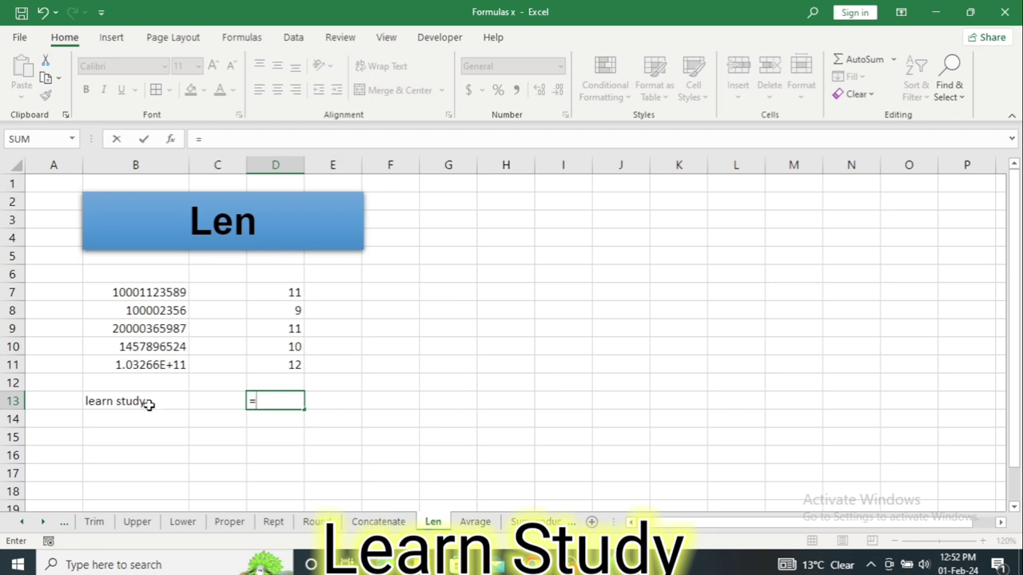
{"action": "type", "text": "l"}
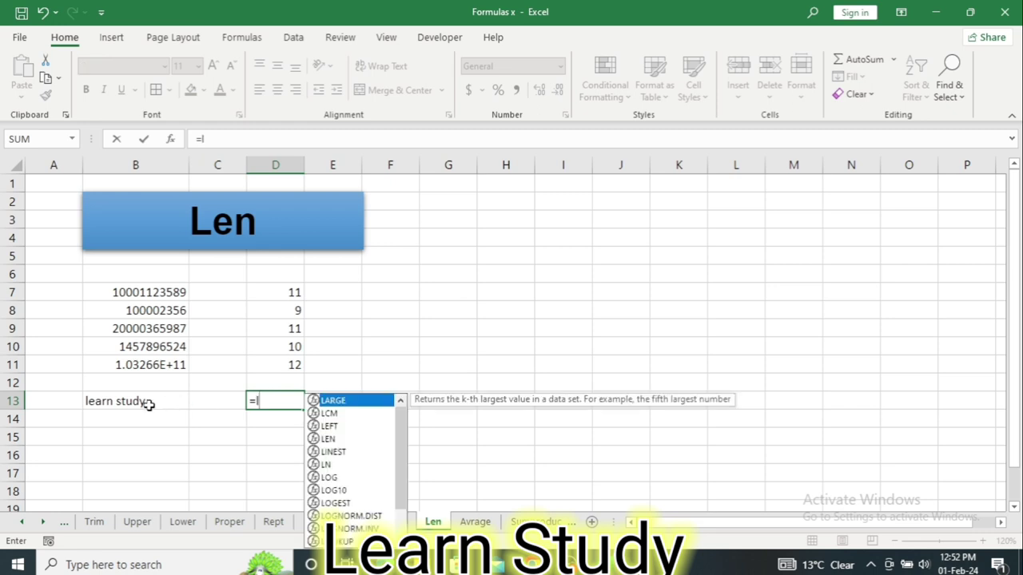
{"action": "type", "text": "en"}
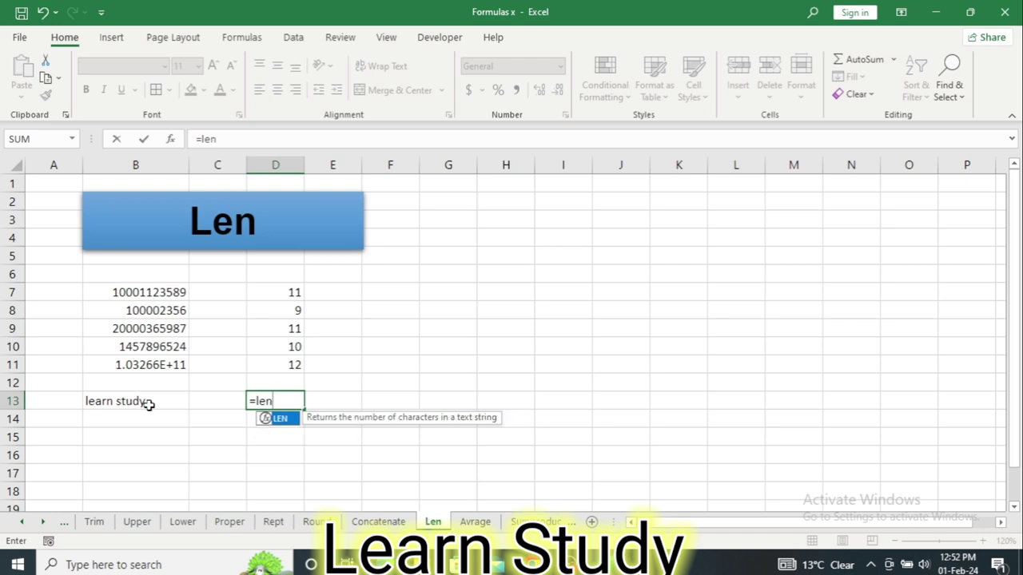
{"action": "key", "text": "Tab"}
{"action": "left_click", "coordinate": [91, 402]}
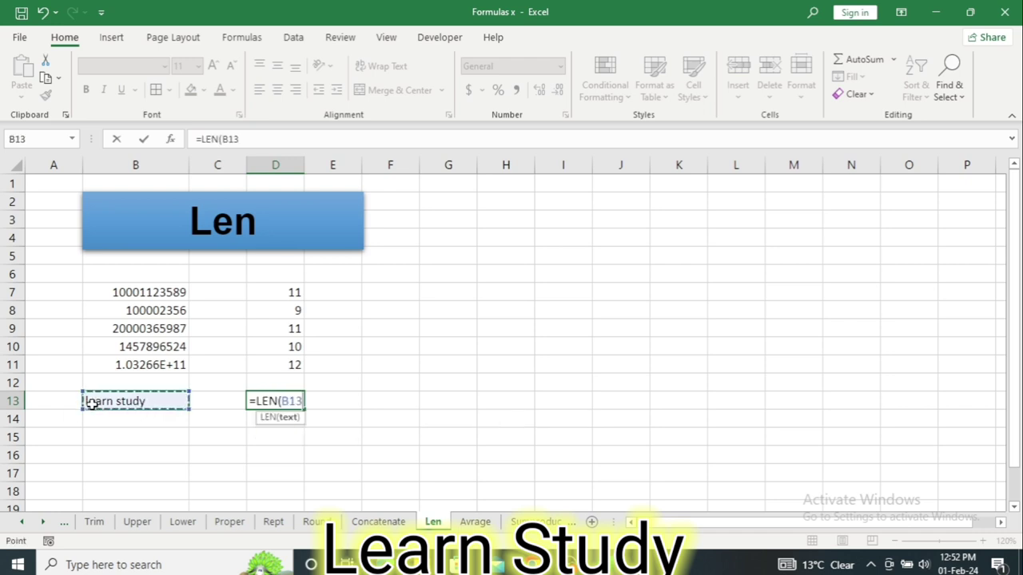
{"action": "key", "text": "Return"}
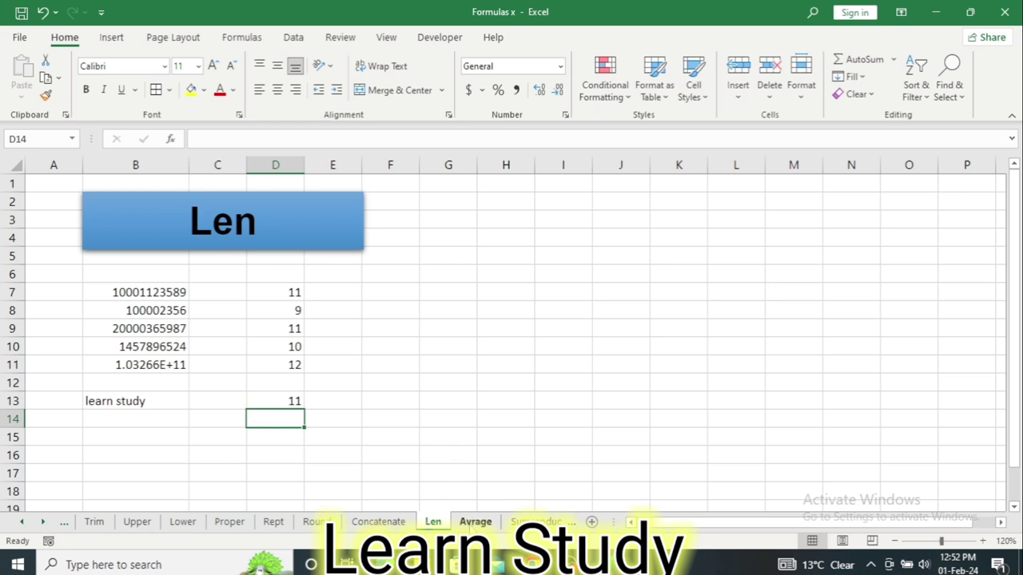
{"action": "left_click", "coordinate": [475, 522]}
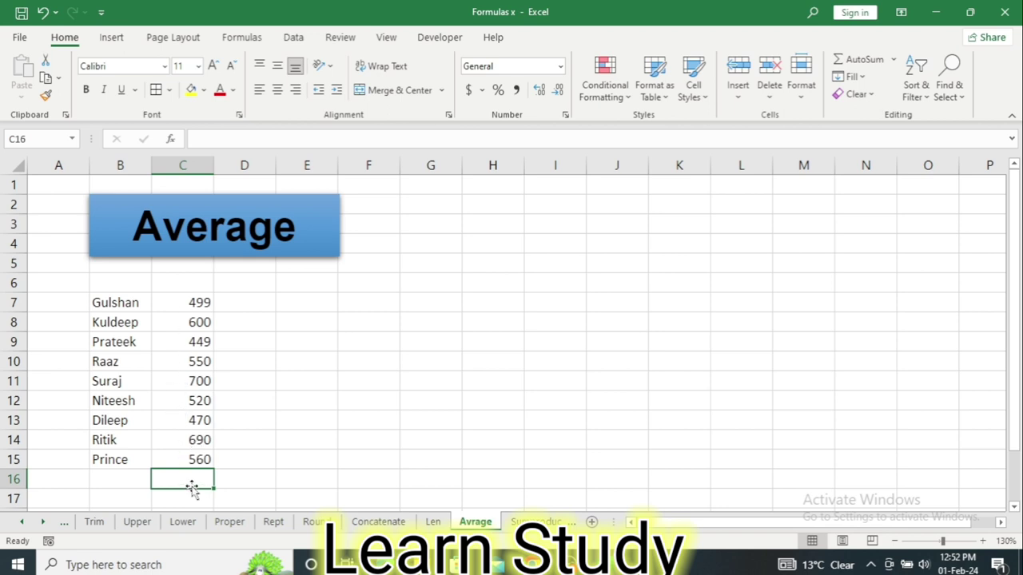
- Enter =AVERAGE(C7:C15) in C16, giving 559.778
{"action": "type", "text": "="}
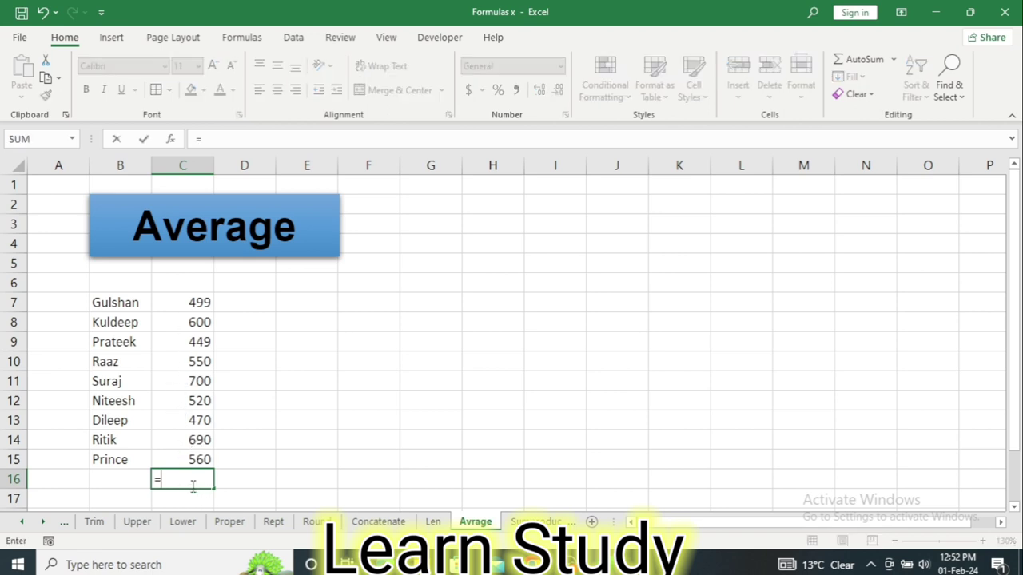
{"action": "type", "text": "ave"}
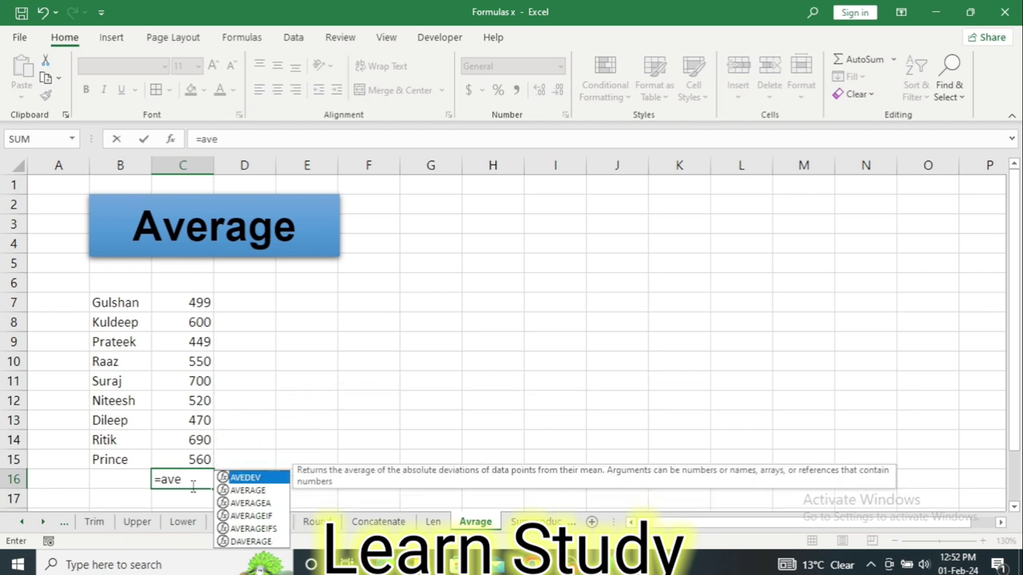
{"action": "key", "text": "Down"}
{"action": "key", "text": "Tab"}
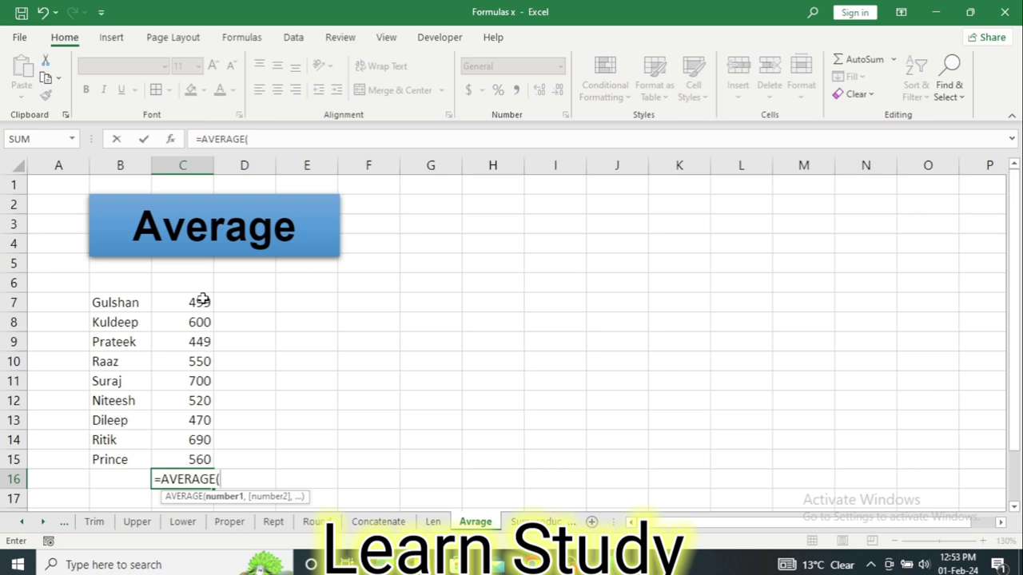
{"action": "left_click_drag", "start_coordinate": [200, 303], "coordinate": [206, 452]}
{"action": "key", "text": "Return"}
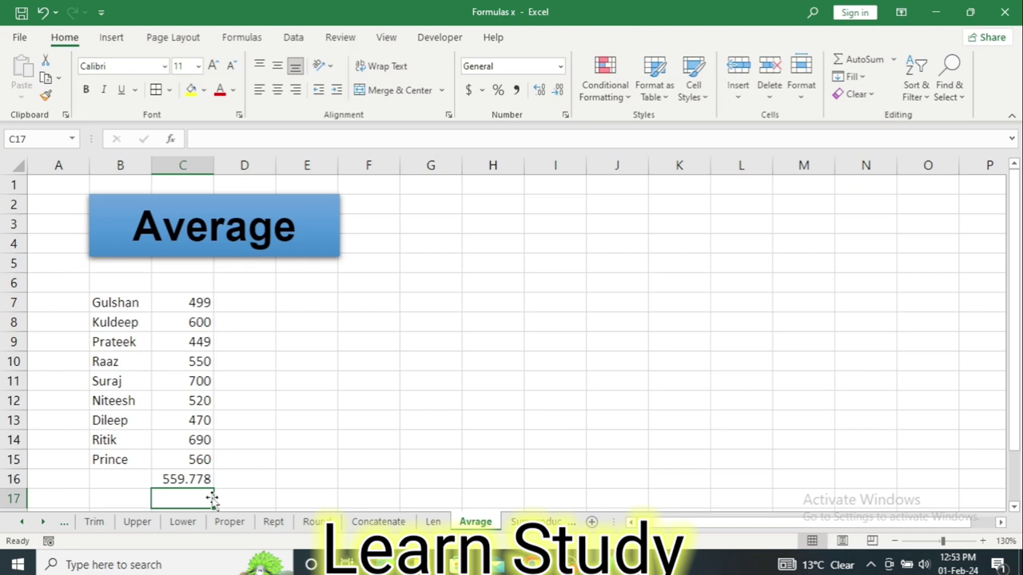
{"action": "left_click", "coordinate": [249, 478]}
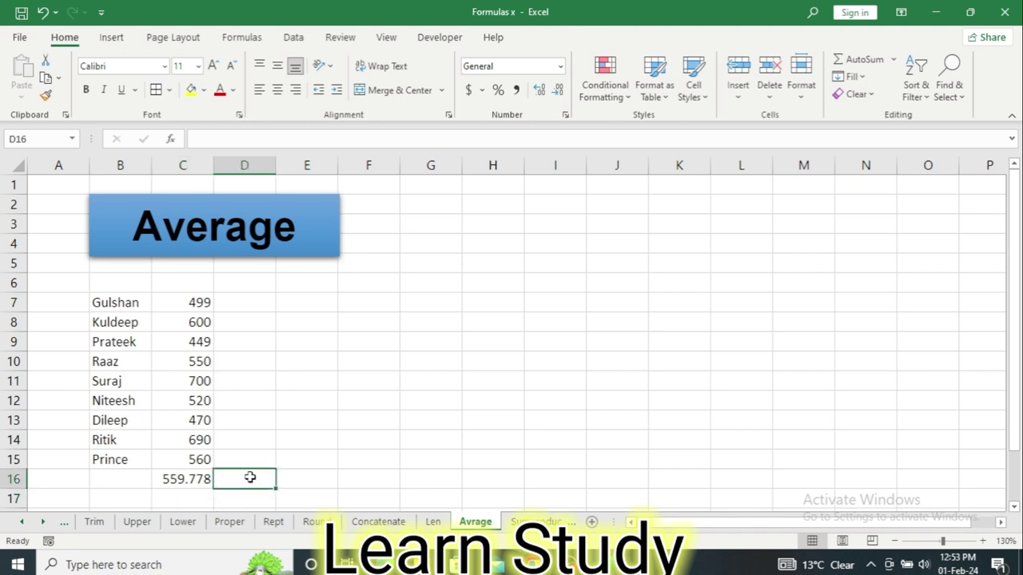
{"action": "left_click", "coordinate": [324, 342]}
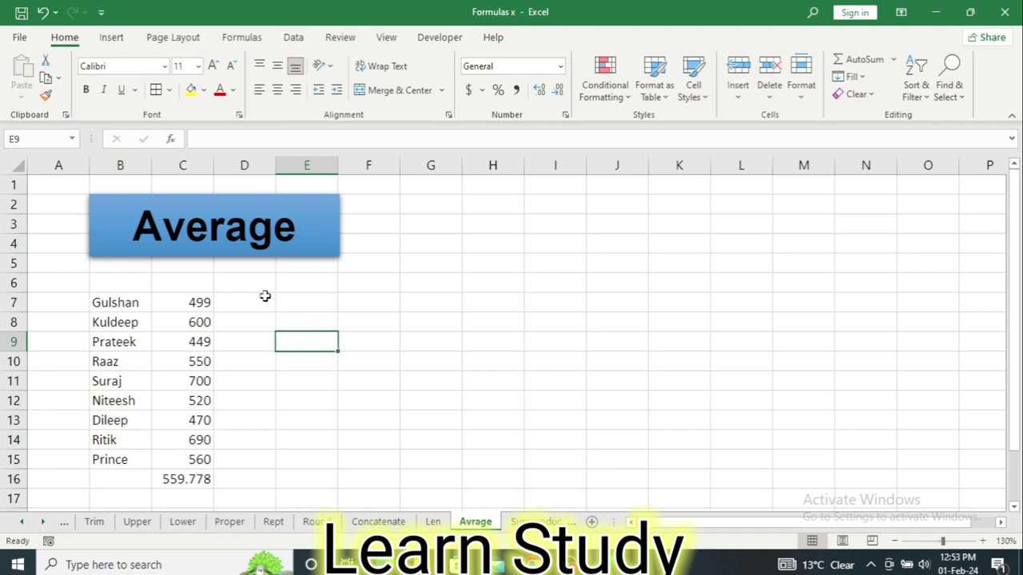
- Enter =SUM(C7:C15) in E7 to total the scores to 5038
{"action": "left_click", "coordinate": [328, 307]}
{"action": "type", "text": "="}
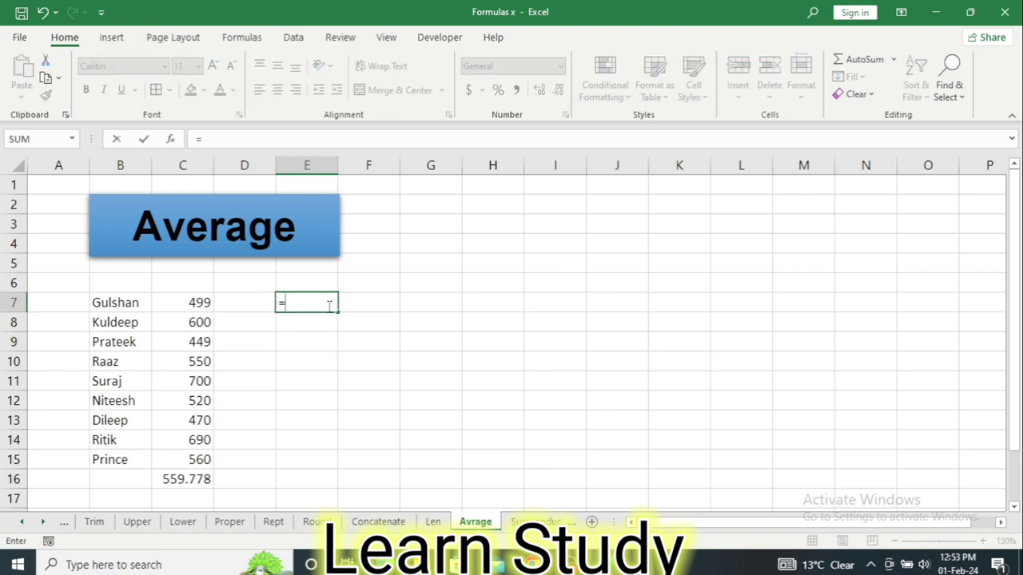
{"action": "type", "text": "sum"}
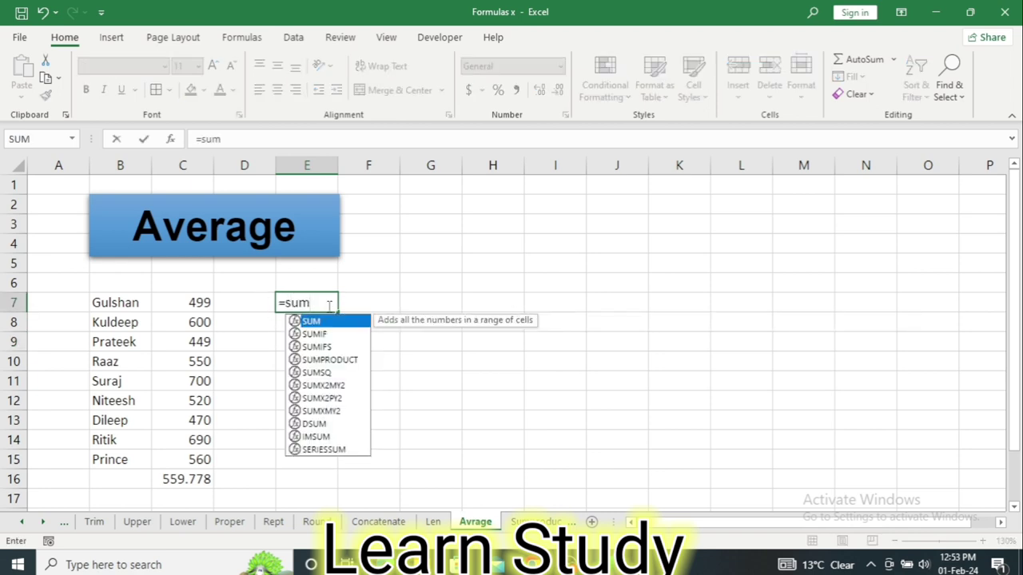
{"action": "key", "text": "Tab"}
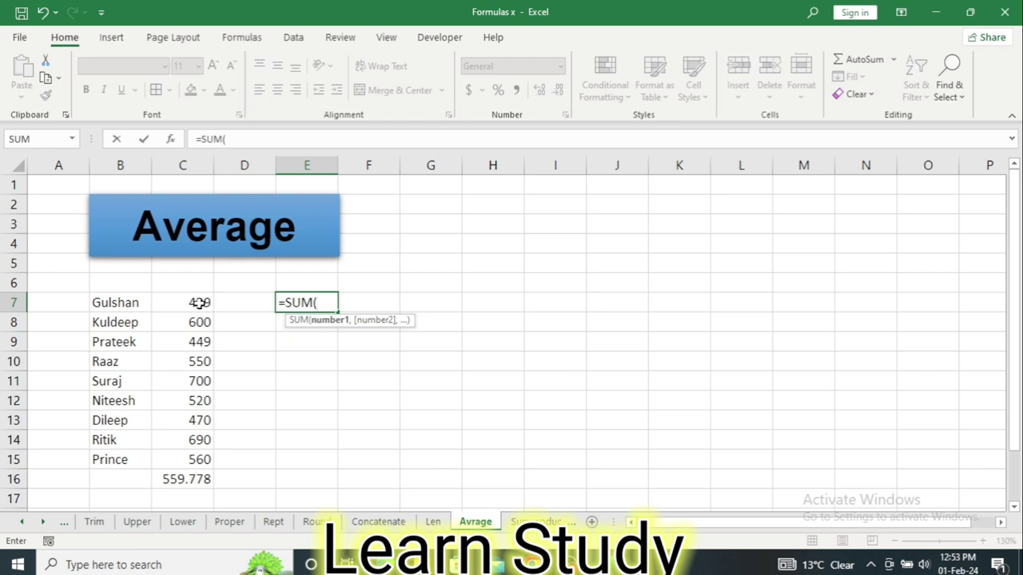
{"action": "left_click_drag", "start_coordinate": [200, 303], "coordinate": [204, 452]}
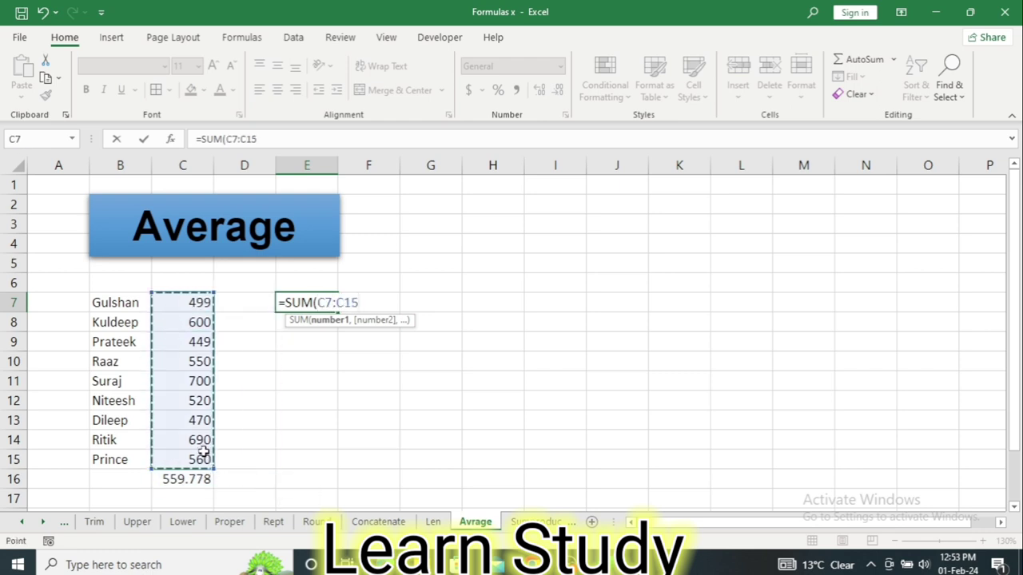
{"action": "key", "text": "Return"}
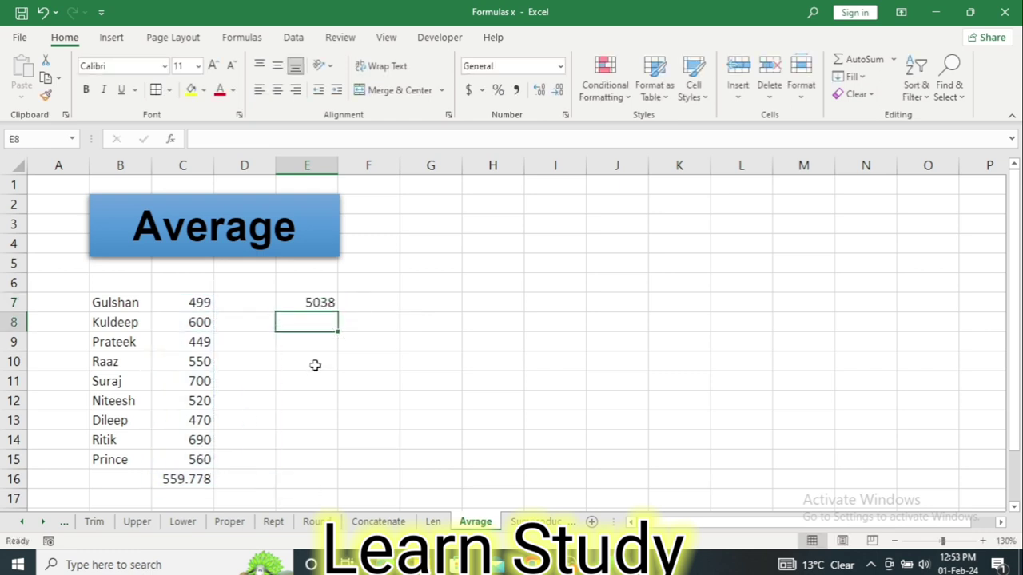
- Enter =E7/9 in E8 to confirm 559.778, then go to the Sumproduct sheet
{"action": "type", "text": "="}
{"action": "left_click", "coordinate": [312, 305]}
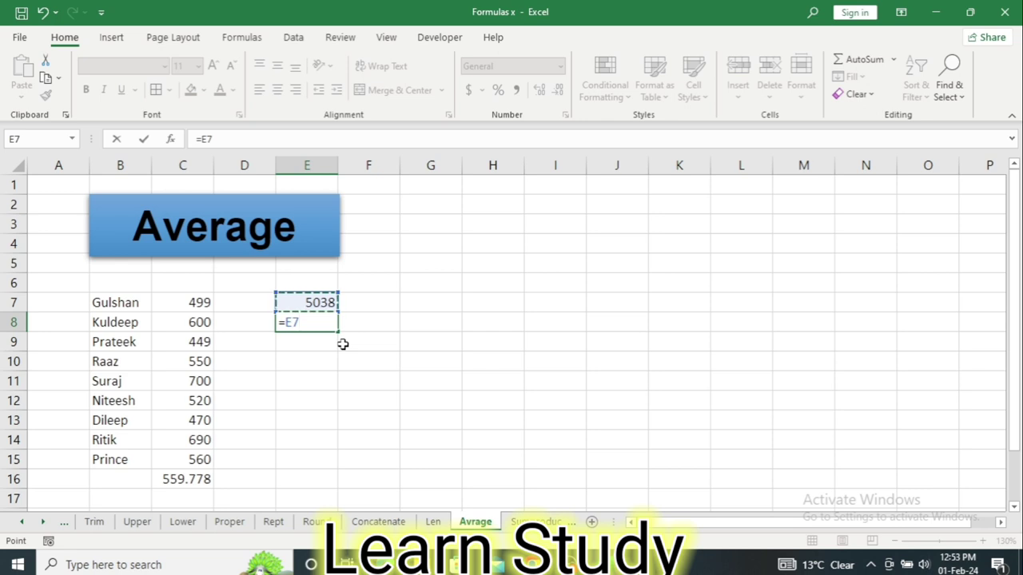
{"action": "type", "text": "/9"}
{"action": "key", "text": "Return"}
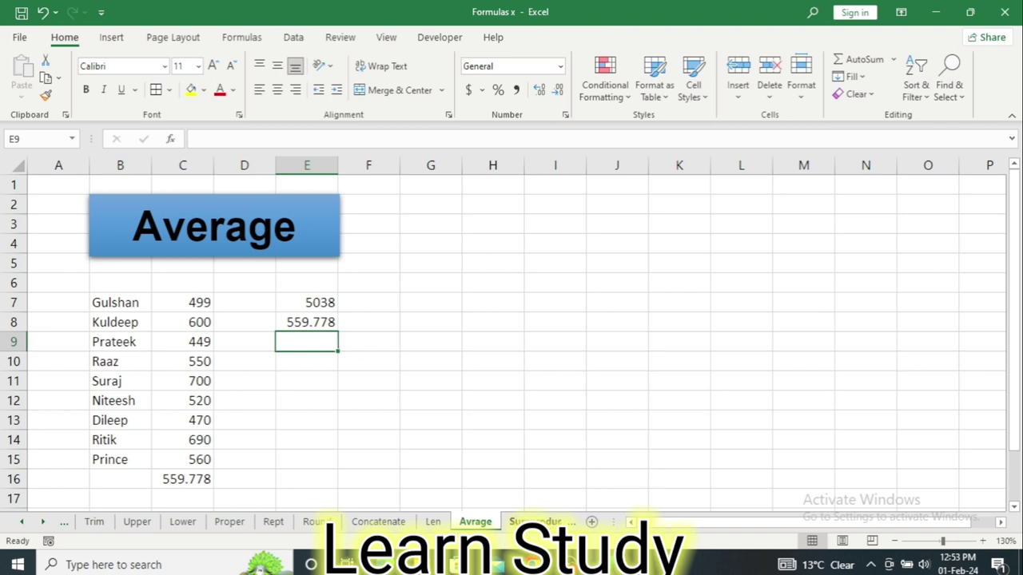
{"action": "left_click", "coordinate": [533, 521]}
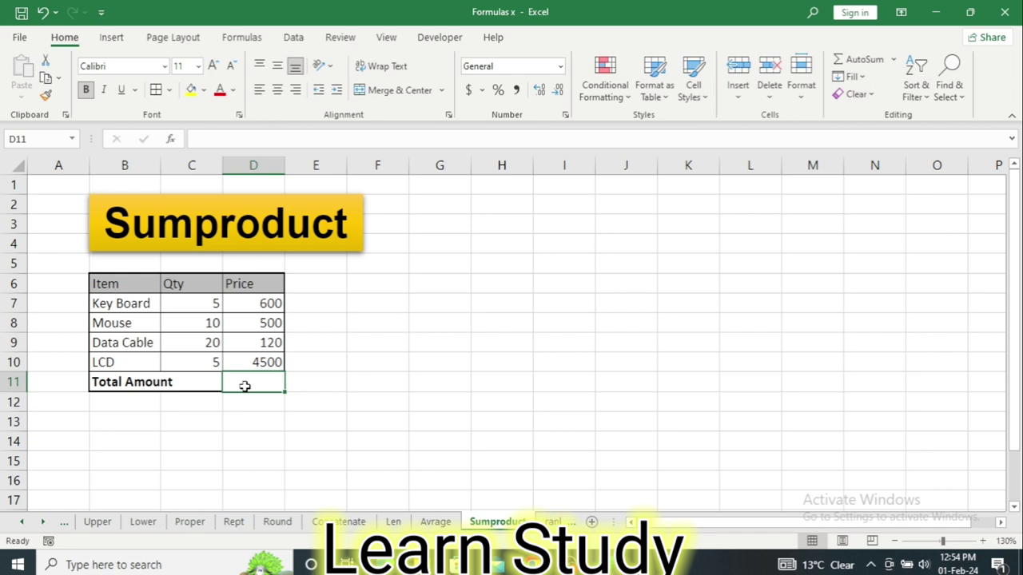
- Enter =SUMPRODUCT(C7:C10,D7:D10) in D11, giving a total of 32900
{"action": "type", "text": "="}
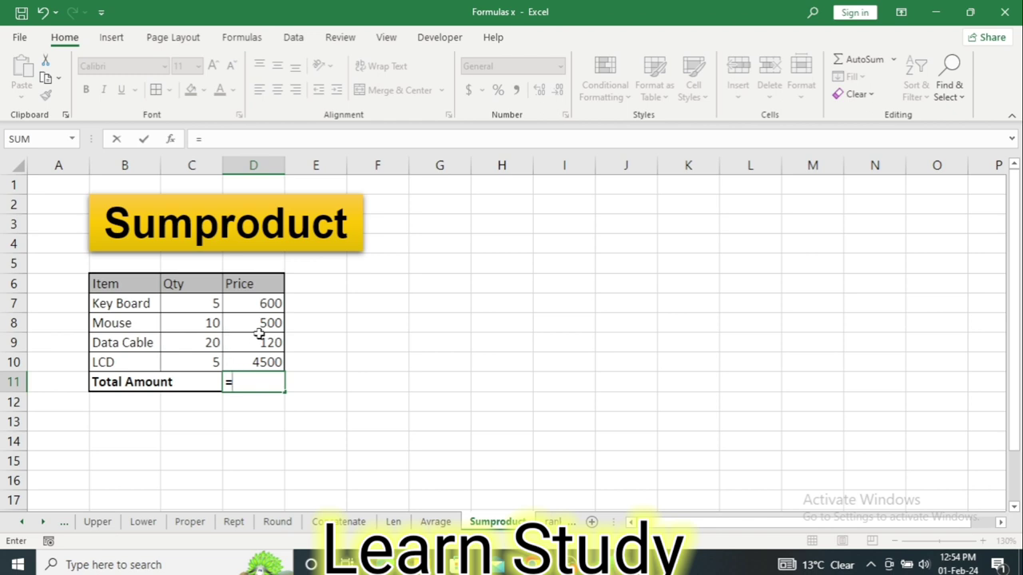
{"action": "type", "text": "sum"}
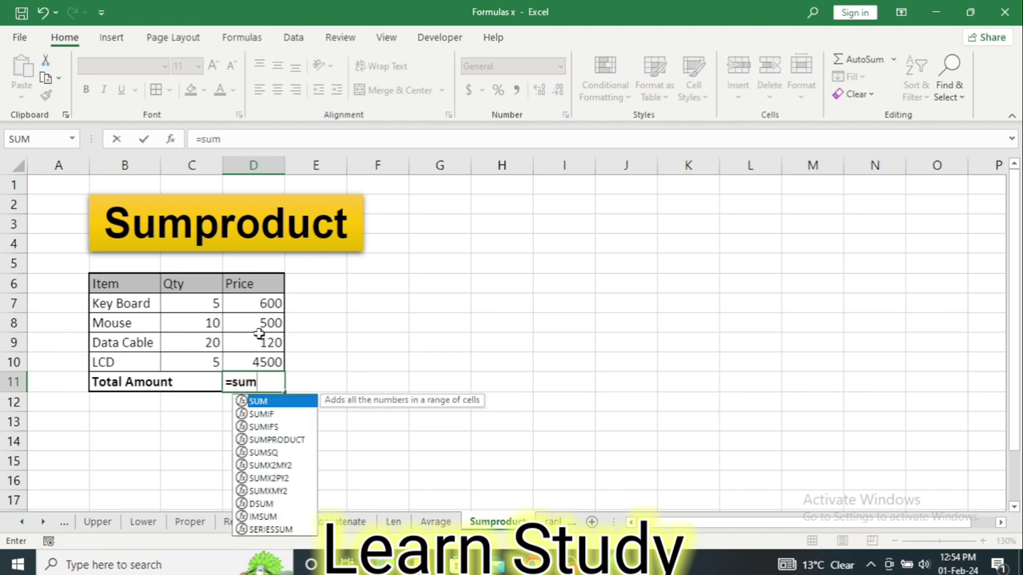
{"action": "type", "text": "pr"}
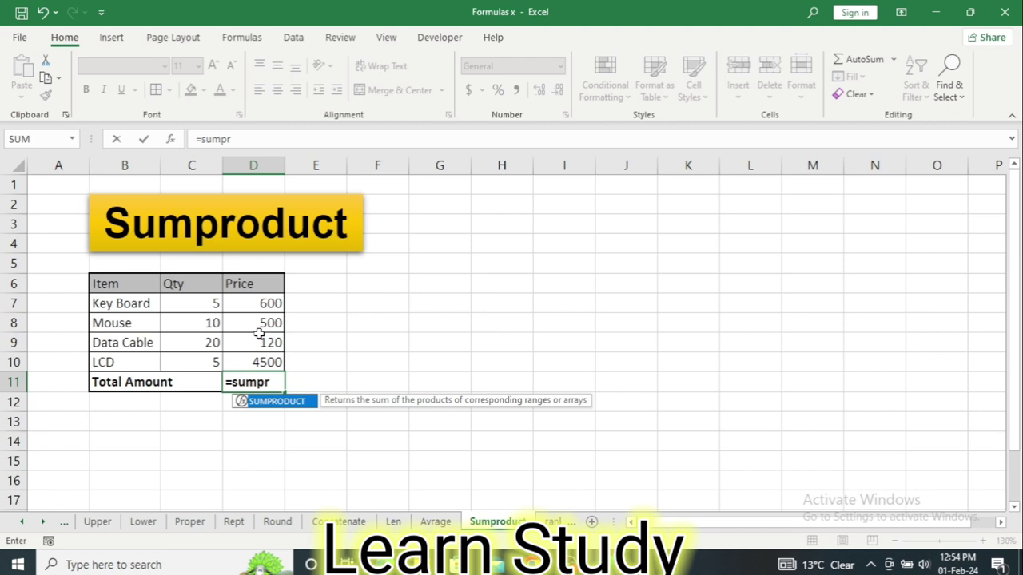
{"action": "key", "text": "Tab"}
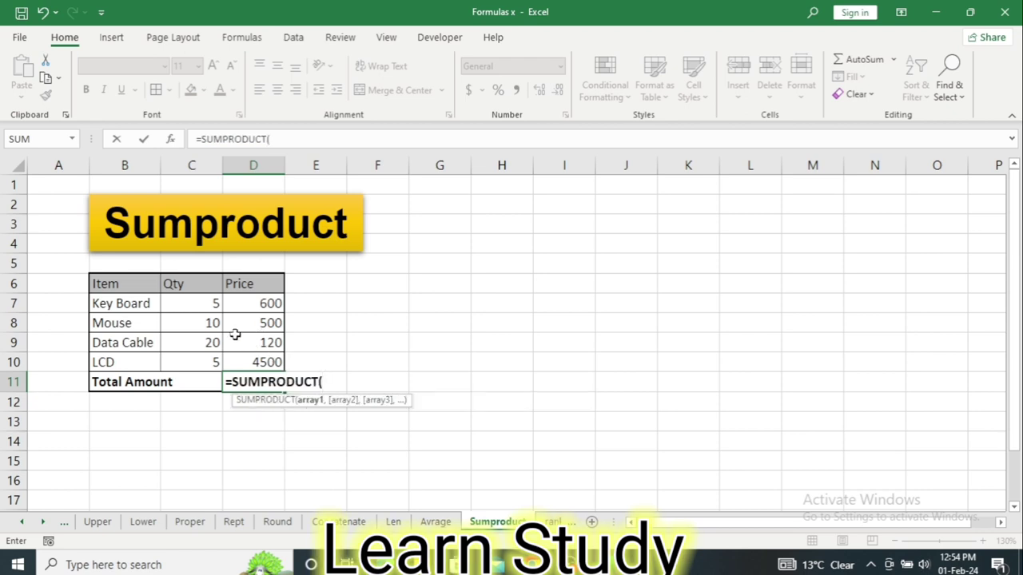
{"action": "left_click_drag", "start_coordinate": [206, 307], "coordinate": [212, 356]}
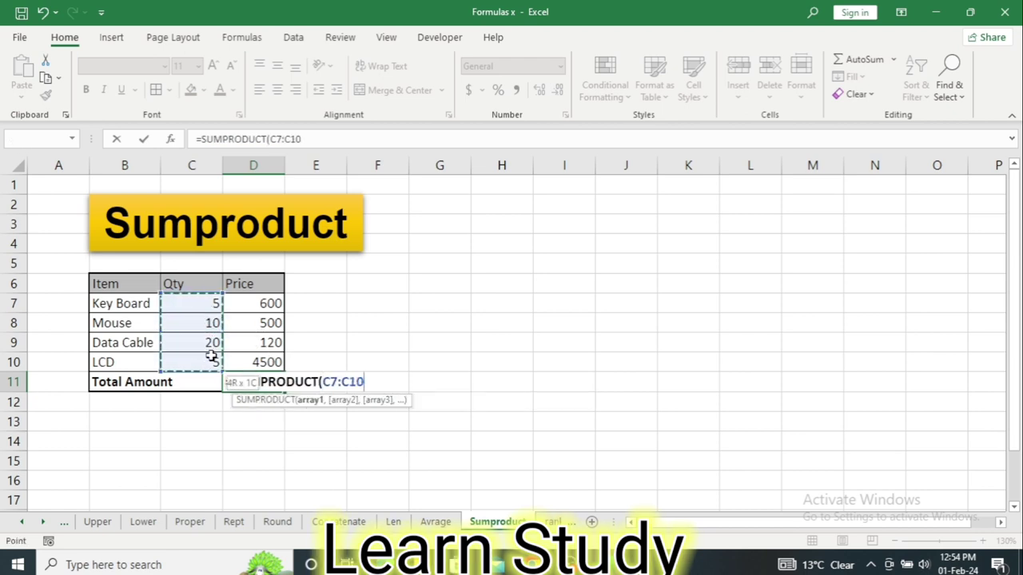
{"action": "type", "text": ","}
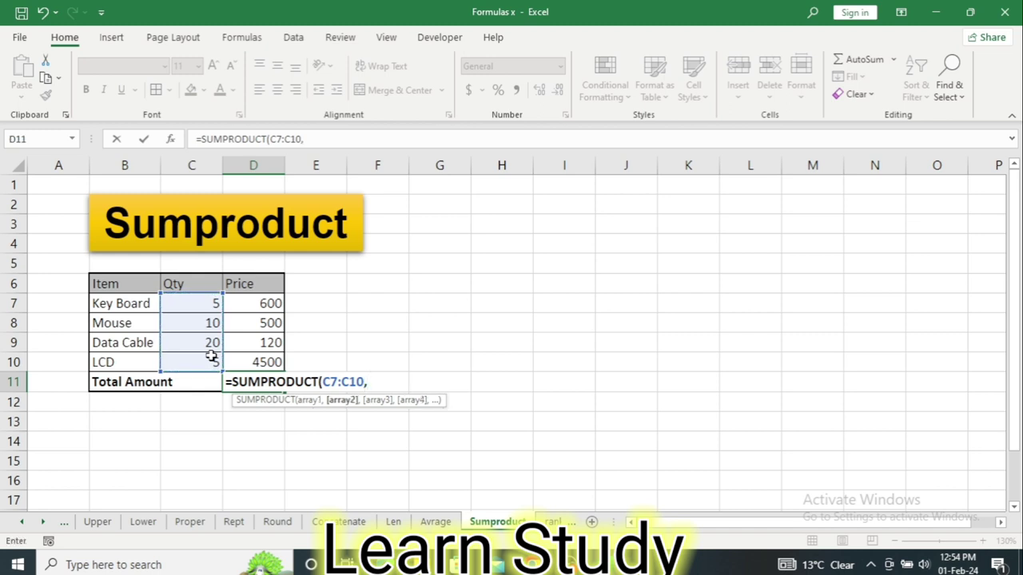
{"action": "left_click_drag", "start_coordinate": [254, 305], "coordinate": [261, 363]}
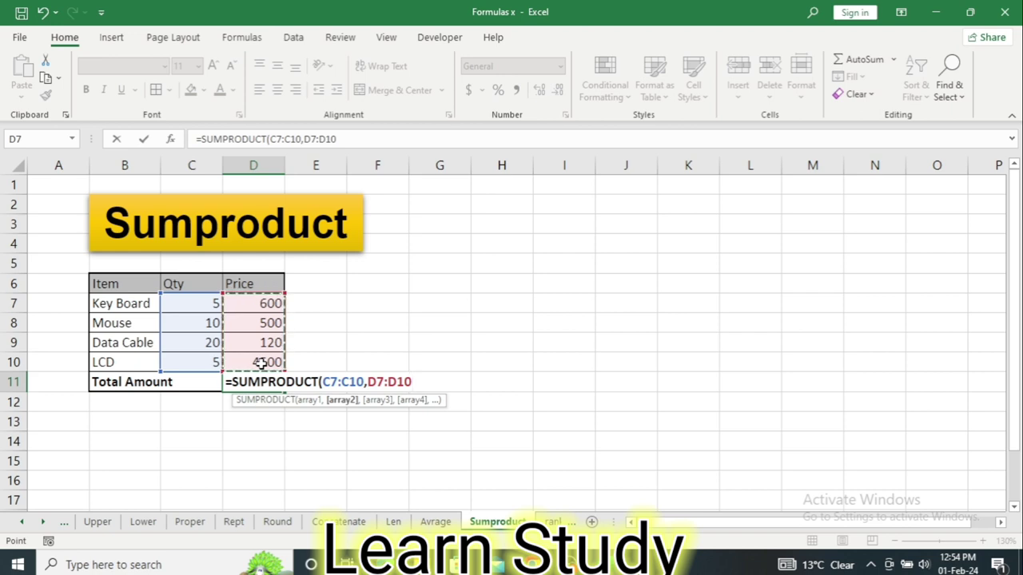
{"action": "key", "text": "Return"}
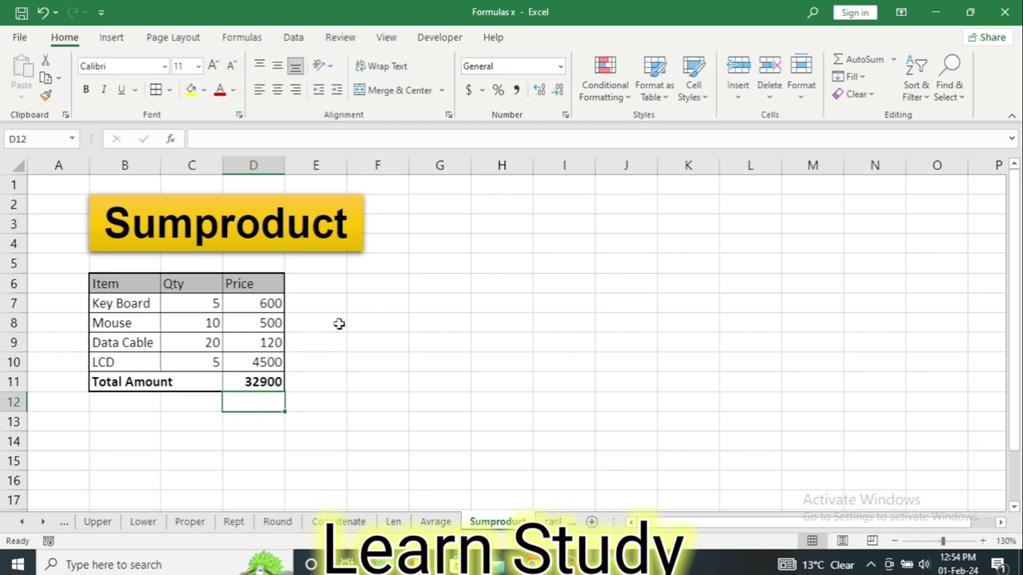
{"action": "left_click", "coordinate": [385, 300]}
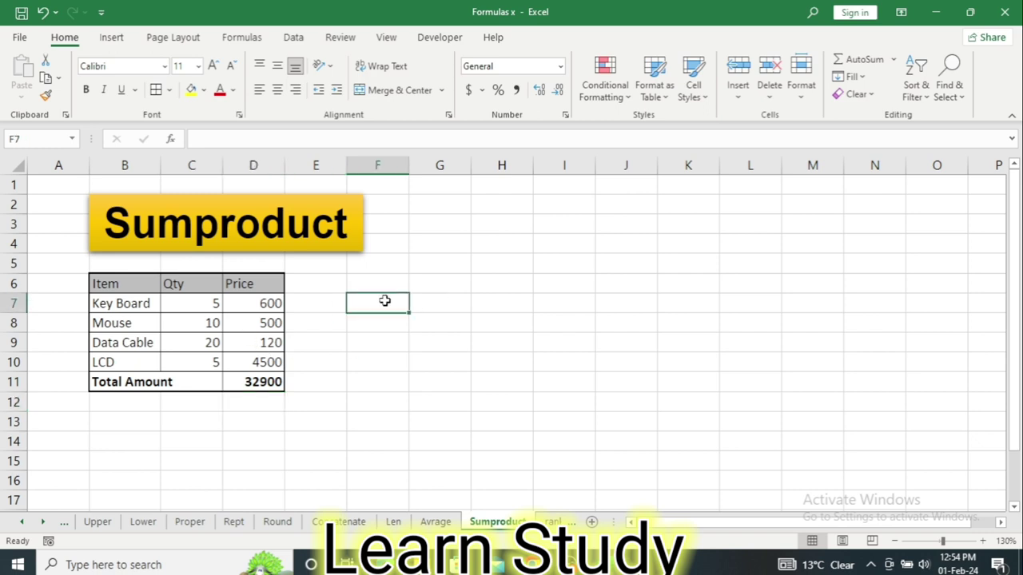
- Enter =C7*D7 in F7 and fill it down to F10
{"action": "type", "text": "="}
{"action": "left_click", "coordinate": [207, 308]}
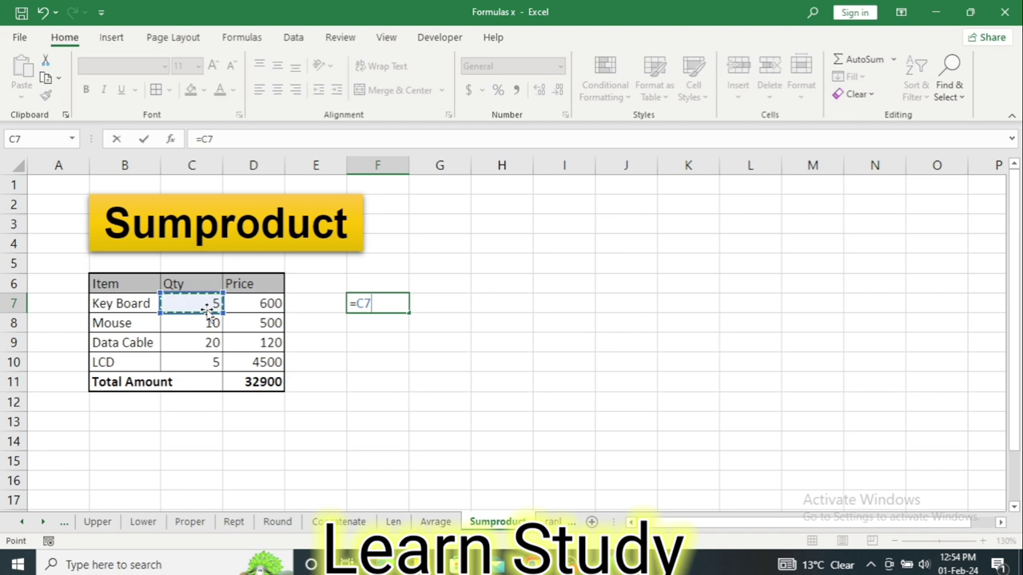
{"action": "type", "text": "*"}
{"action": "left_click", "coordinate": [247, 306]}
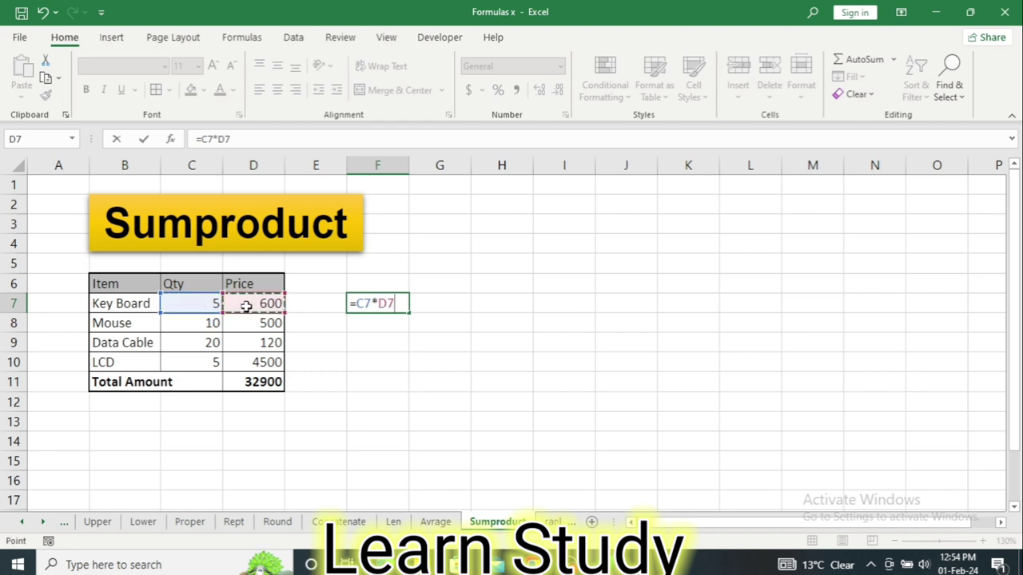
{"action": "key", "text": "Return"}
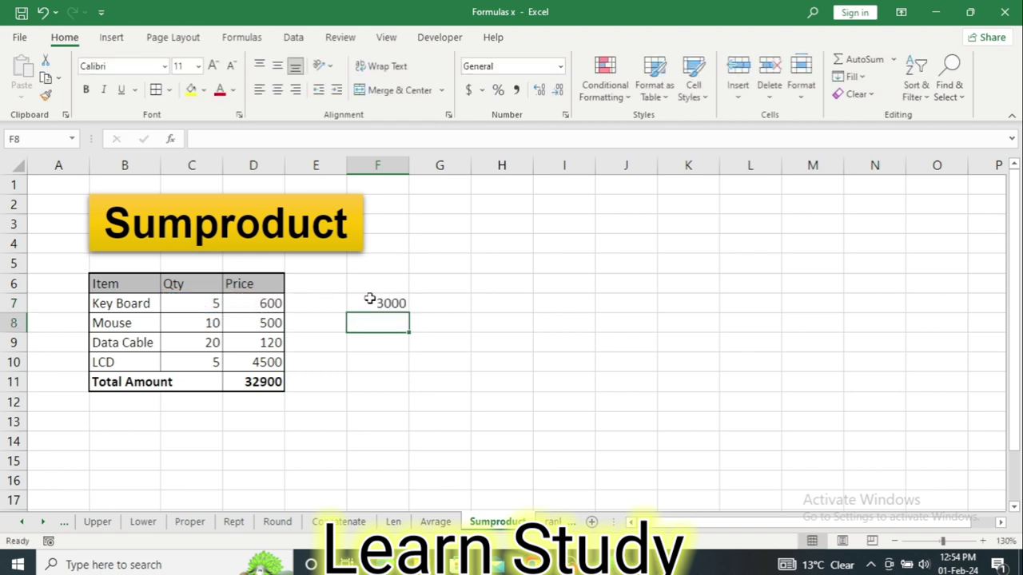
{"action": "left_click", "coordinate": [373, 302]}
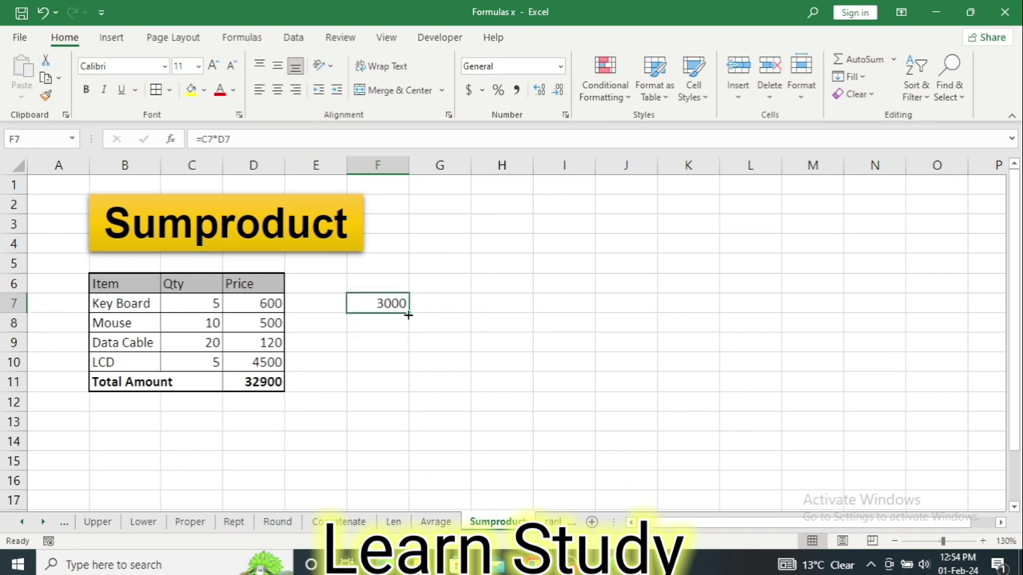
{"action": "left_click_drag", "start_coordinate": [411, 315], "coordinate": [419, 366]}
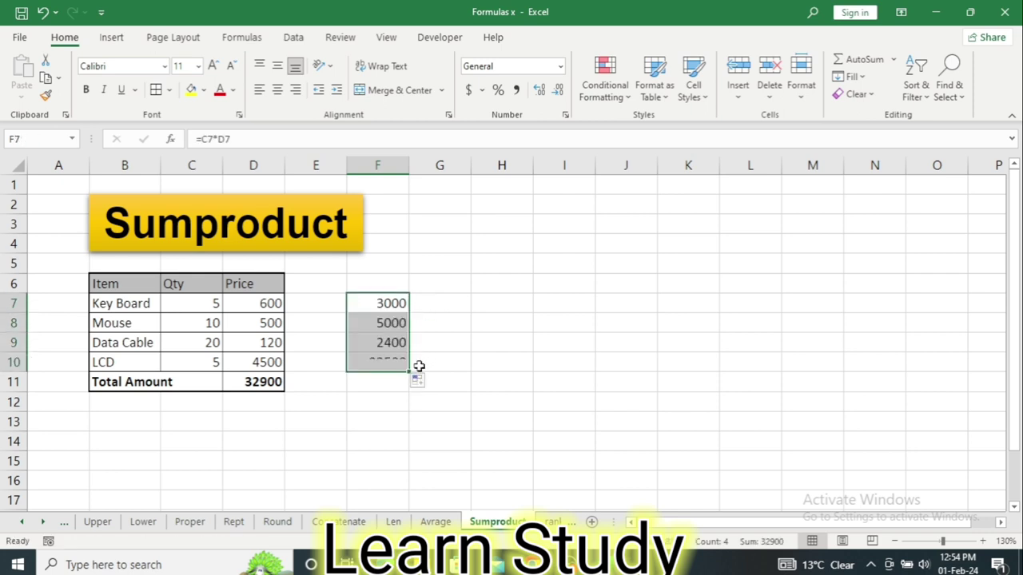
- AutoSum F7:F10 into F11 to confirm 32900, then go to the rank sheet
{"action": "left_click", "coordinate": [368, 382]}
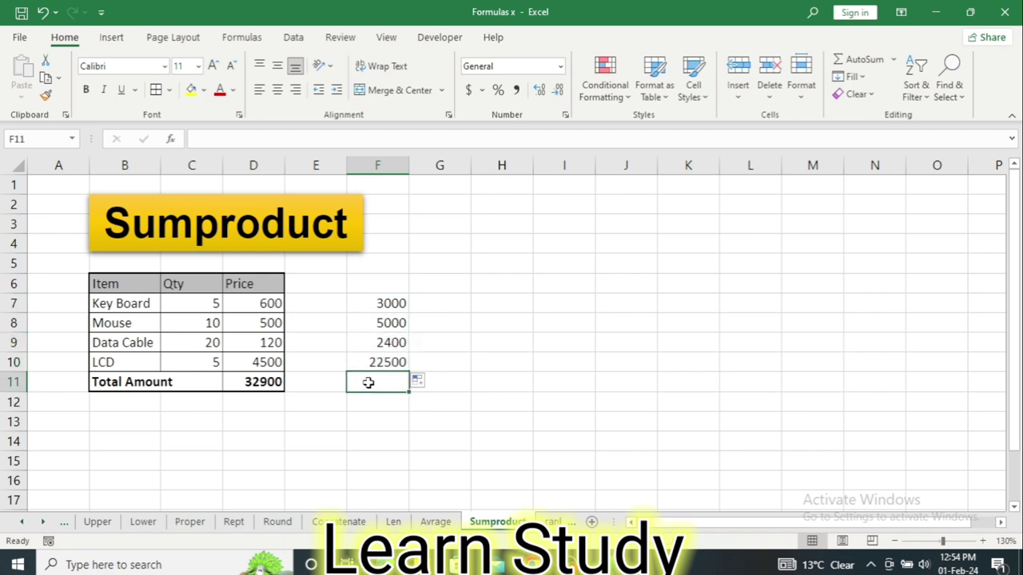
{"action": "key", "text": "alt+equal"}
{"action": "key", "text": "Return"}
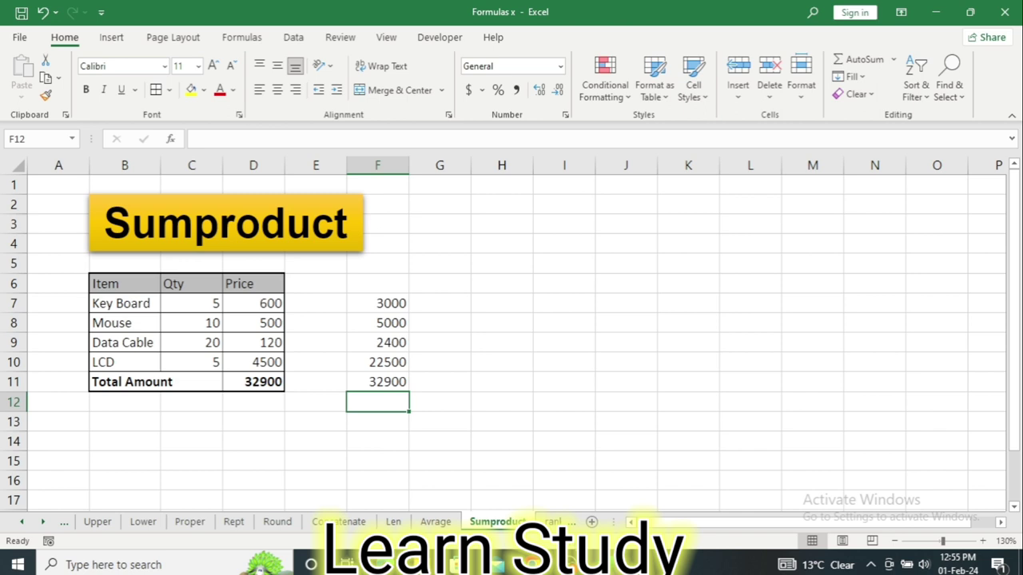
{"action": "left_click", "coordinate": [553, 522]}
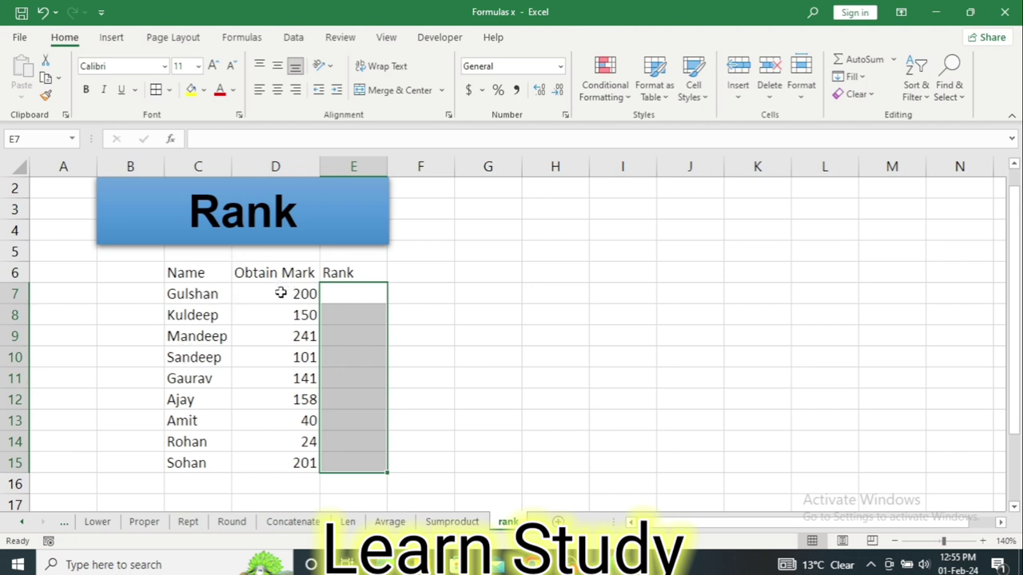
- Enter =RANK(D7,$D$7:$D$15,) in E7 and fill it down to E15
{"action": "left_click", "coordinate": [347, 294]}
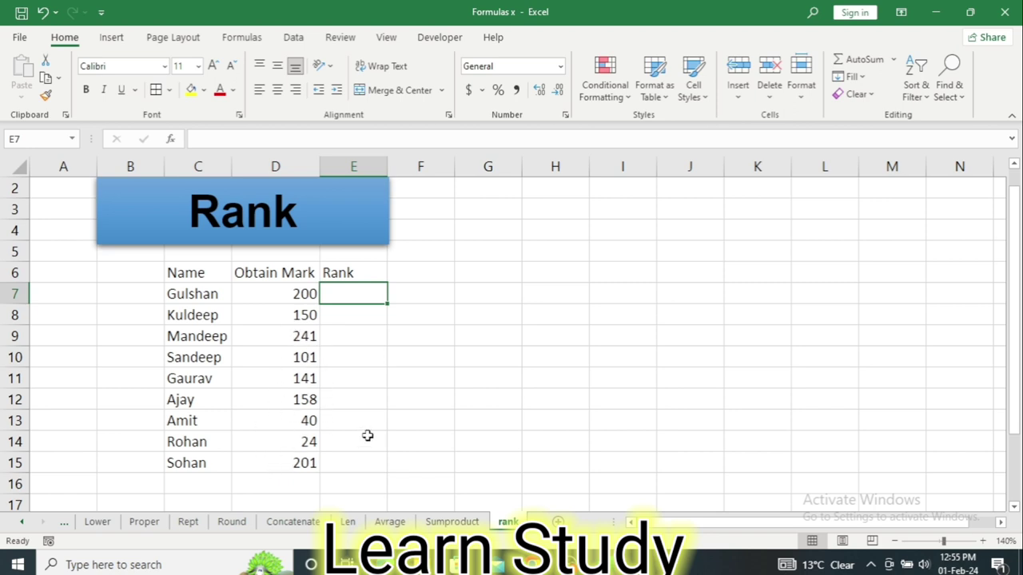
{"action": "type", "text": "=ra"}
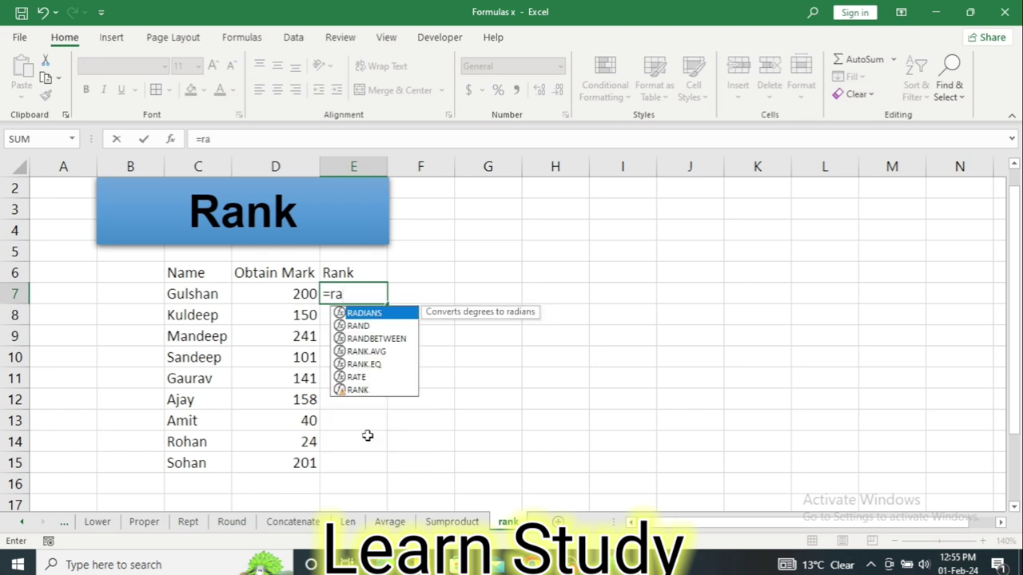
{"action": "type", "text": "nk"}
{"action": "key", "text": "Tab"}
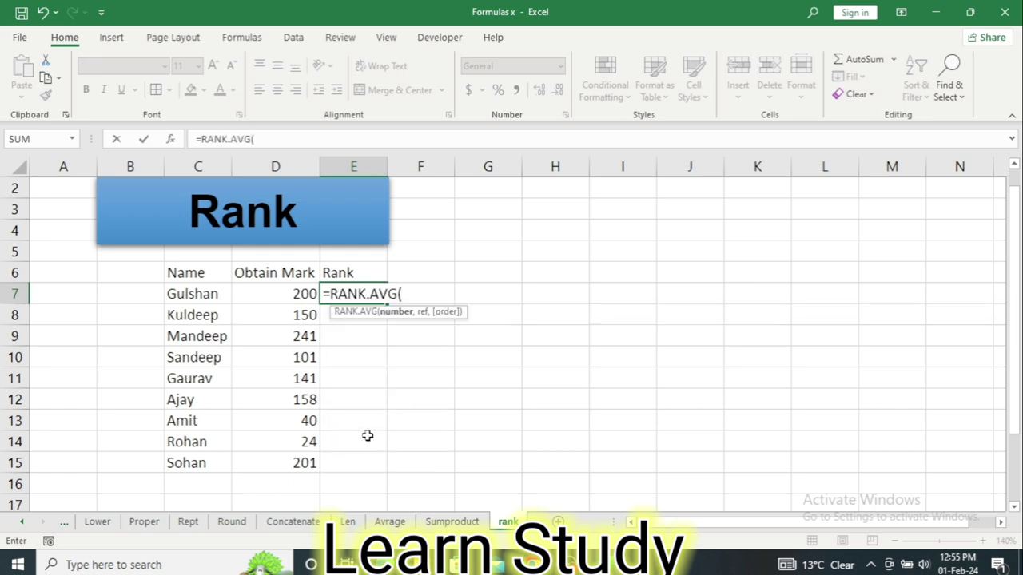
{"action": "key", "text": "BackSpace"}
{"action": "key", "text": "BackSpace"}
{"action": "key", "text": "BackSpace"}
{"action": "key", "text": "BackSpace"}
{"action": "key", "text": "BackSpace"}
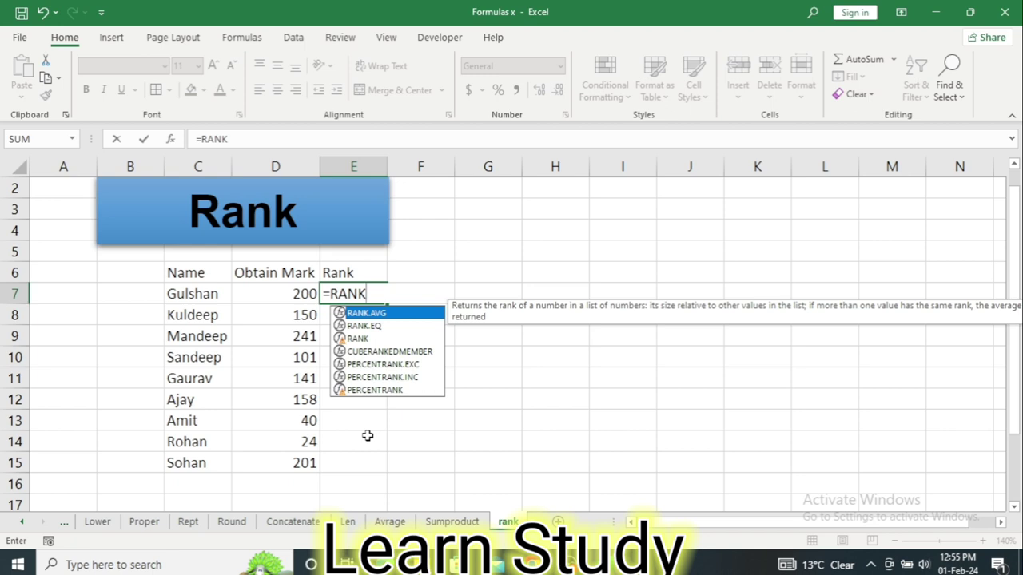
{"action": "key", "text": "Down"}
{"action": "key", "text": "Down"}
{"action": "key", "text": "Tab"}
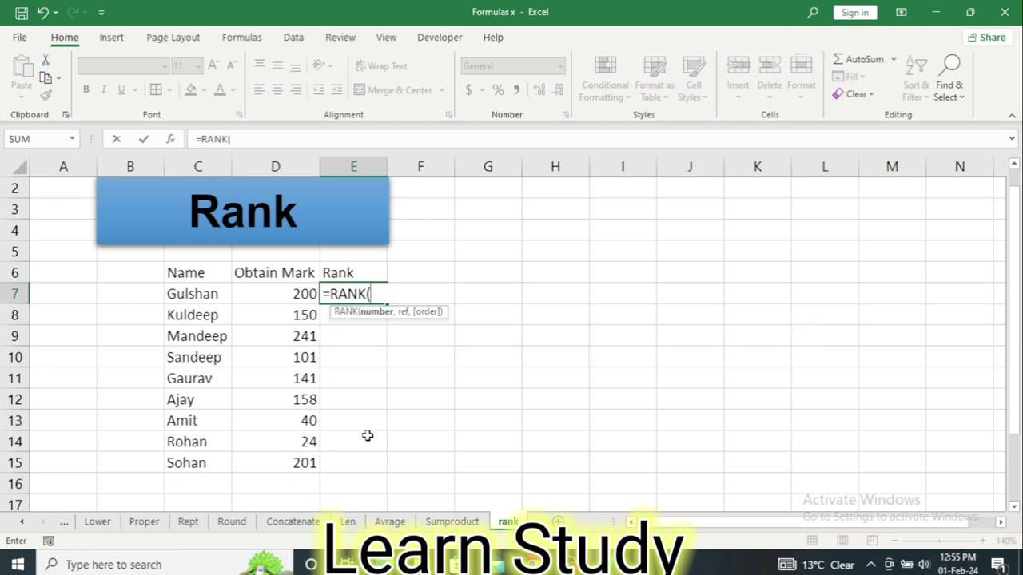
{"action": "left_click", "coordinate": [292, 294]}
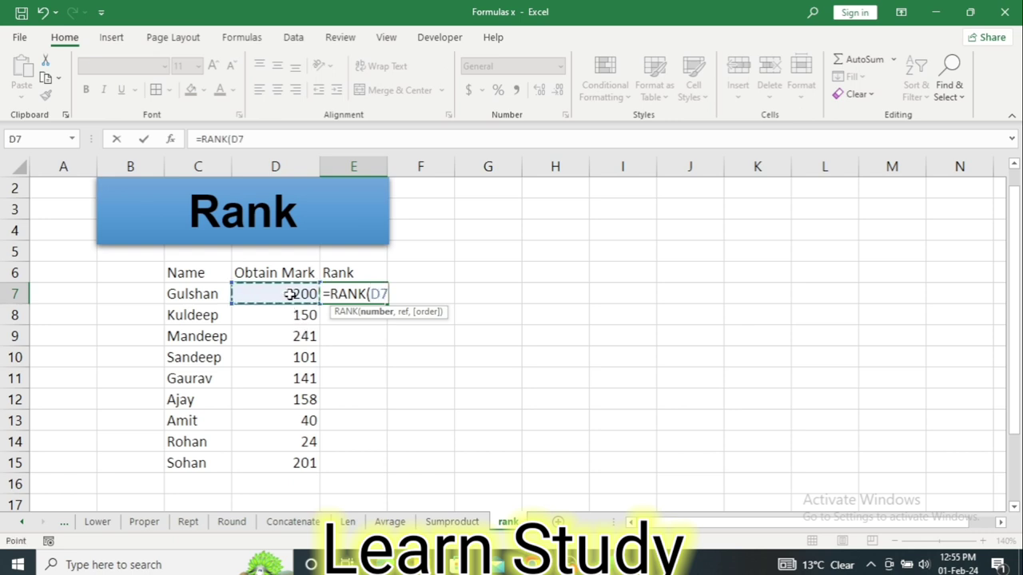
{"action": "type", "text": ","}
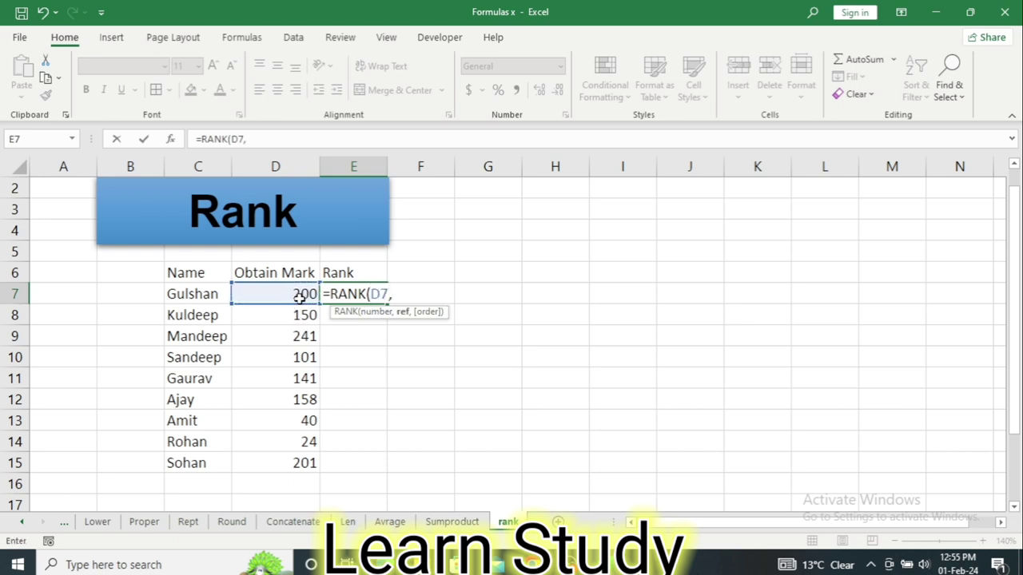
{"action": "left_click_drag", "start_coordinate": [288, 296], "coordinate": [315, 454]}
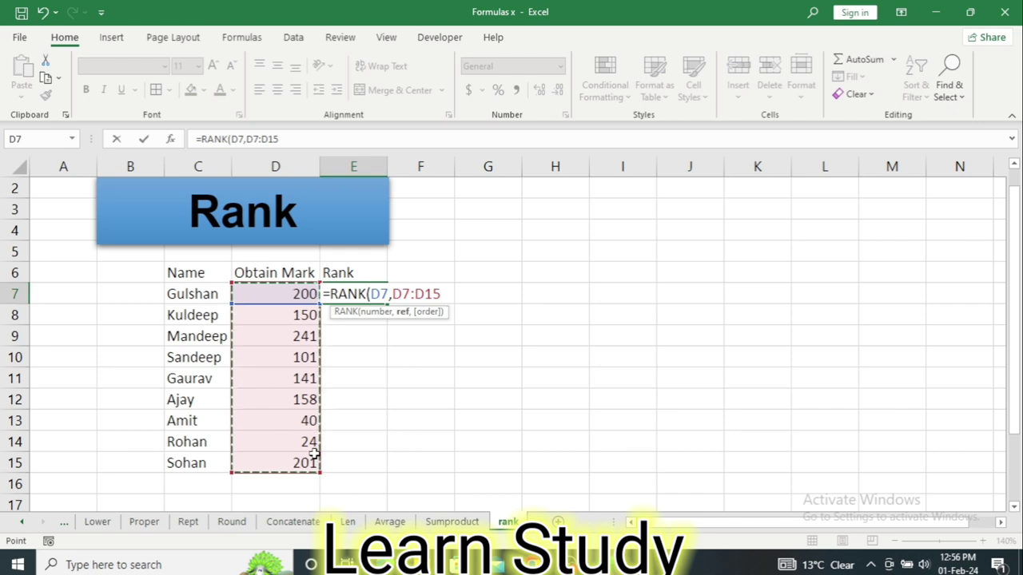
{"action": "key", "text": "F4"}
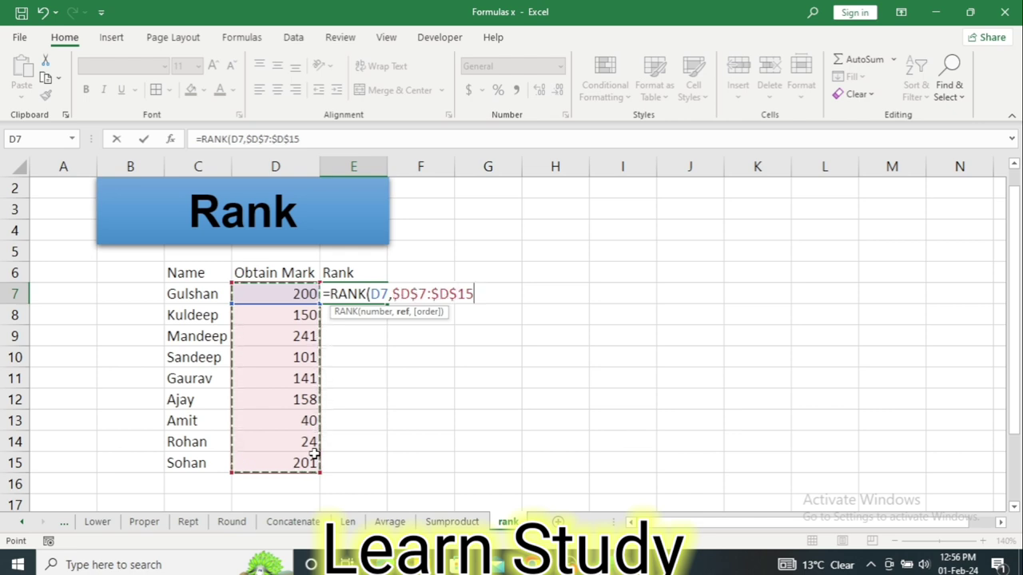
{"action": "type", "text": ","}
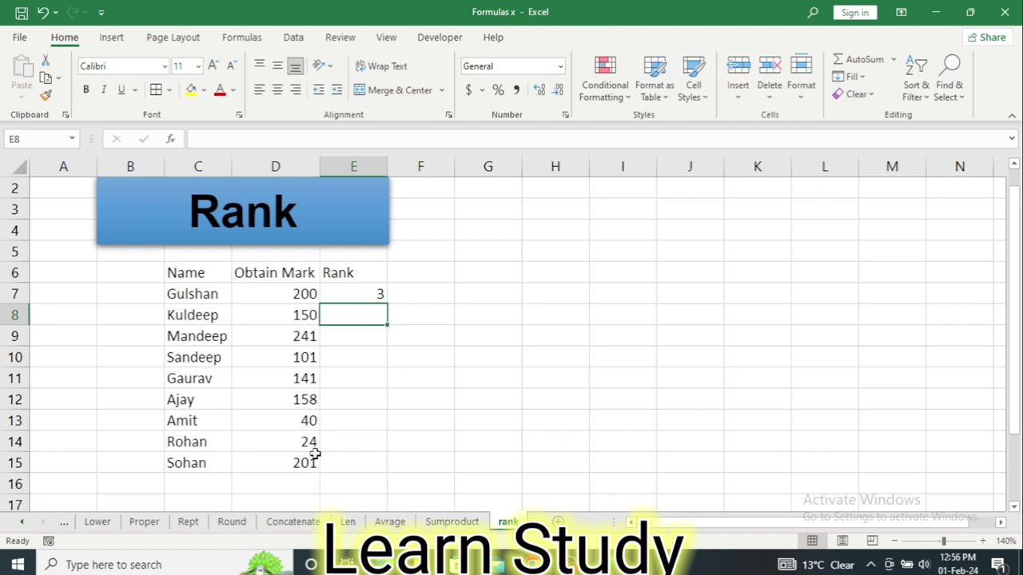
{"action": "left_click", "coordinate": [360, 293]}
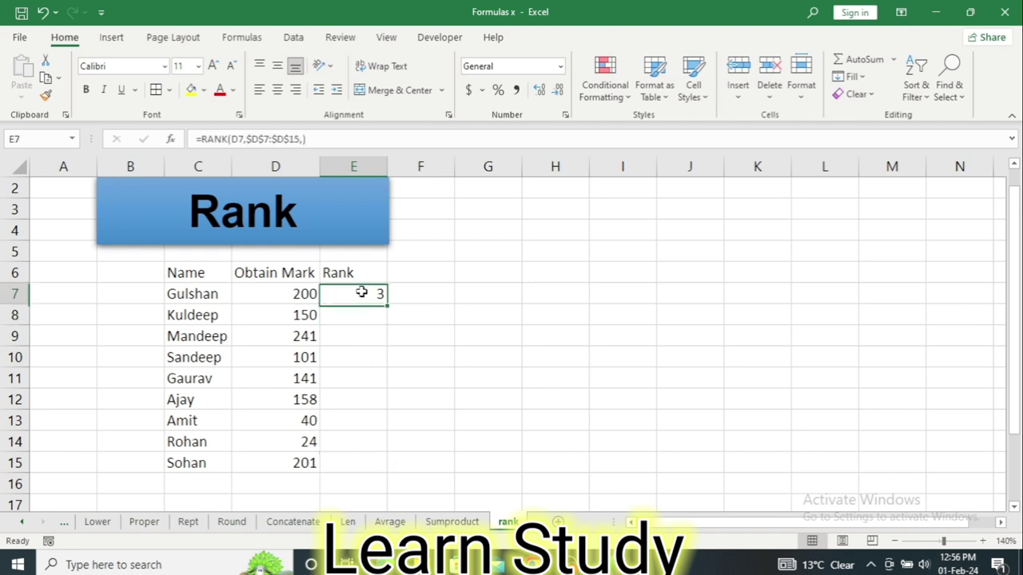
{"action": "left_click_drag", "start_coordinate": [390, 305], "coordinate": [392, 470]}
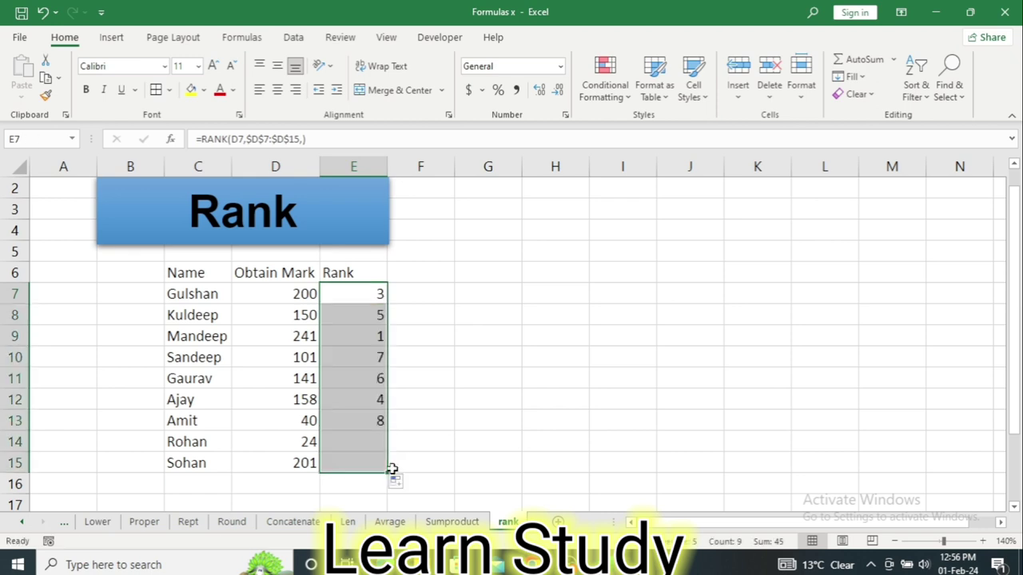